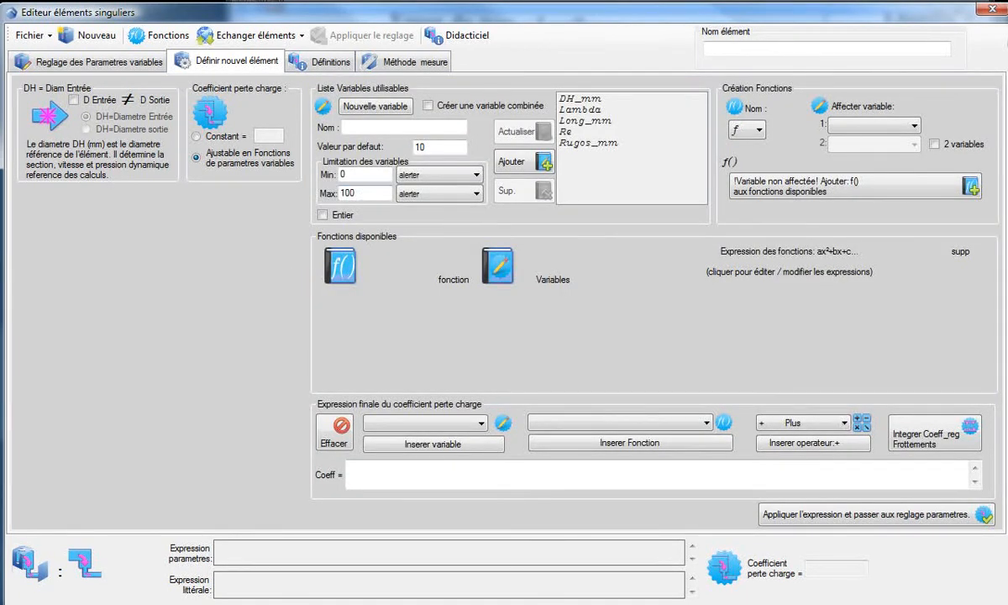
Examine the Loudleau valve diagram's h/D0 curves and the valve drawing, and return to the element editor
{"action": "key", "text": "alt+Tab"}
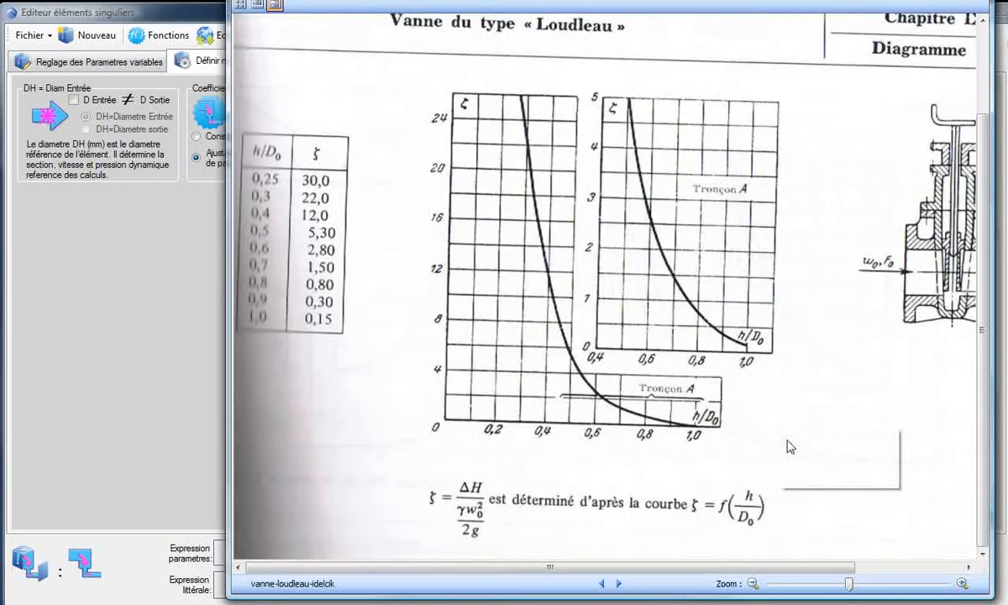
{"action": "left_click_drag", "start_coordinate": [774, 567], "coordinate": [865, 573]}
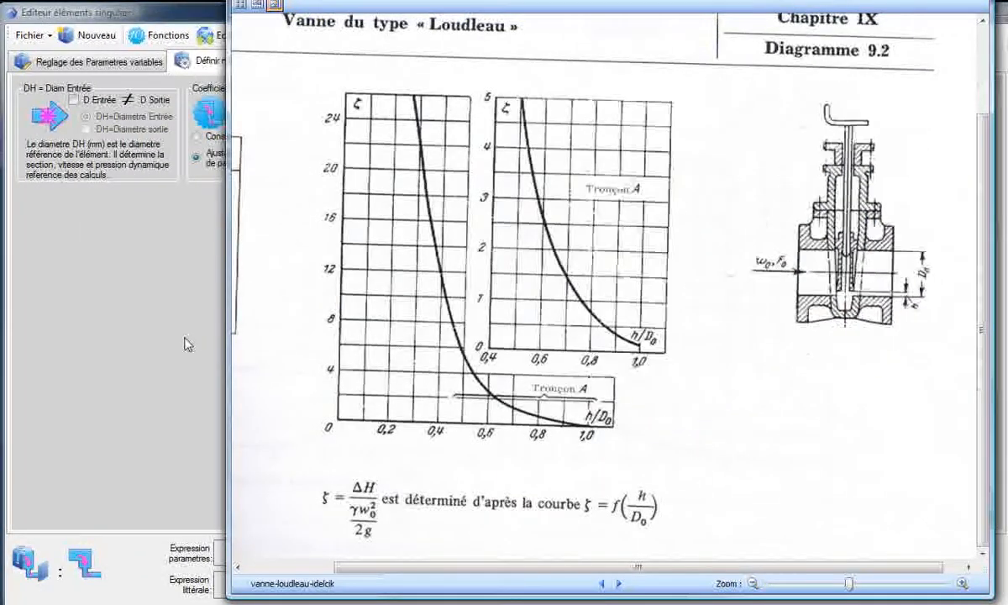
{"action": "left_click", "coordinate": [186, 344]}
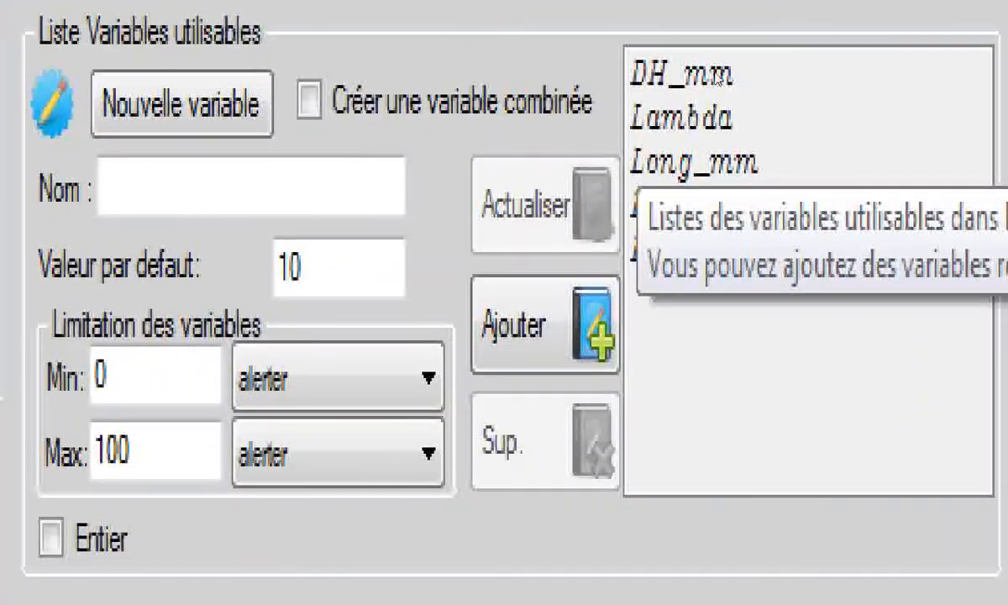
Review the default values and limits of the predefined variables DH_mm, Lambda, Long_mm, Re and Rugos_mm
{"action": "left_click", "coordinate": [715, 79]}
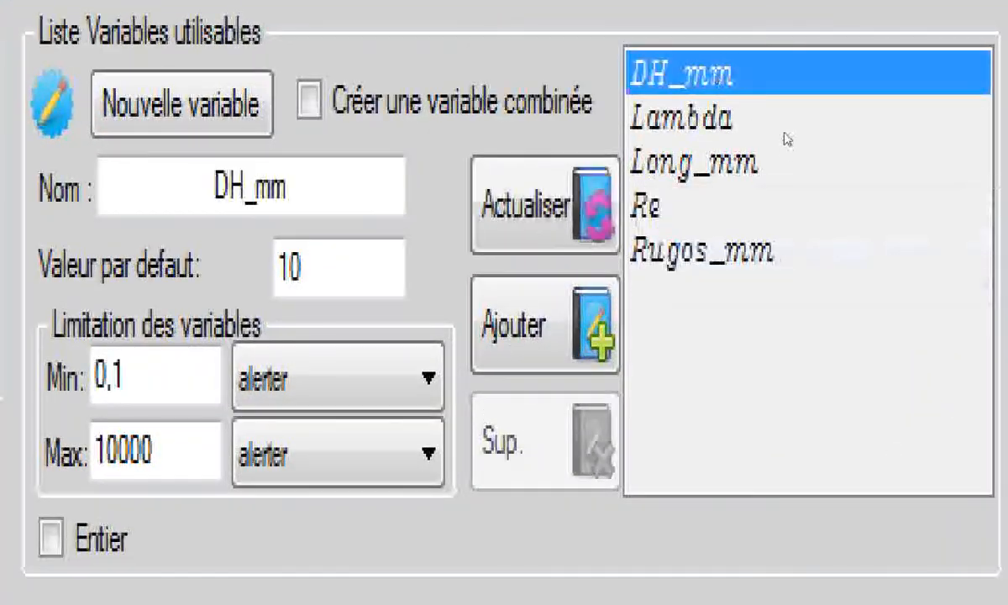
{"action": "left_click", "coordinate": [681, 119]}
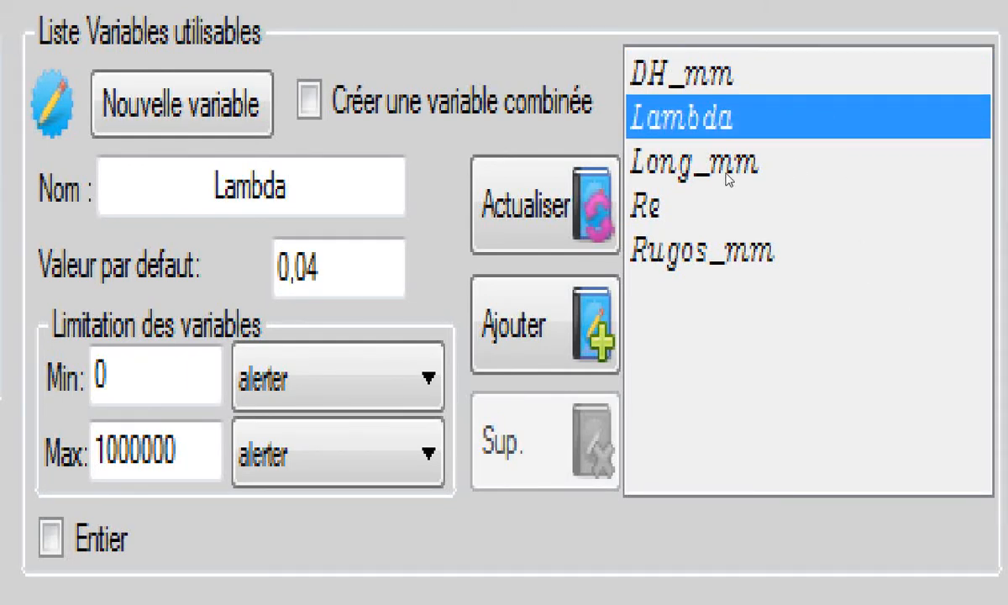
{"action": "left_click", "coordinate": [682, 165]}
{"action": "left_click", "coordinate": [692, 214]}
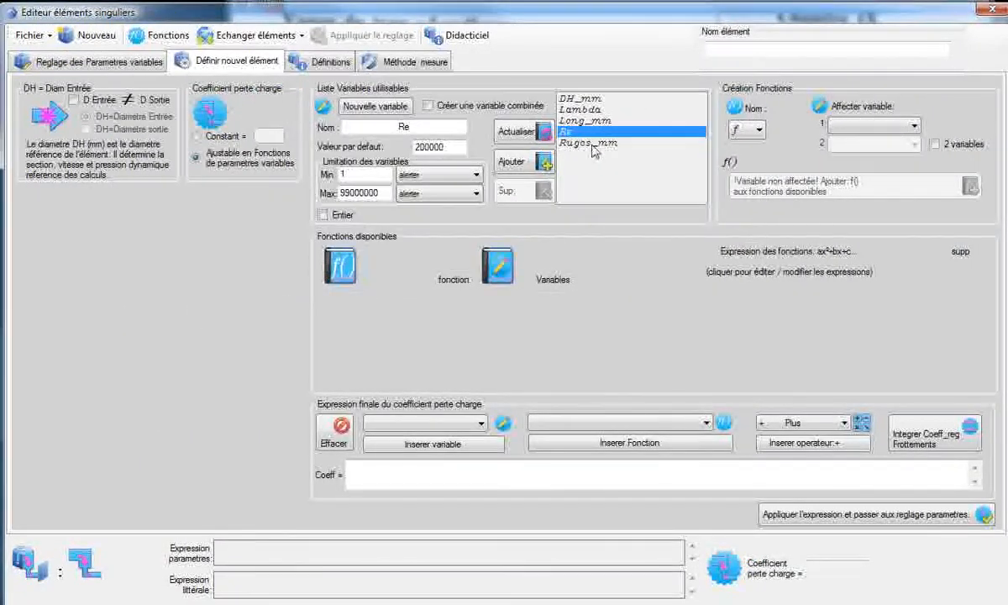
{"action": "left_click", "coordinate": [590, 145]}
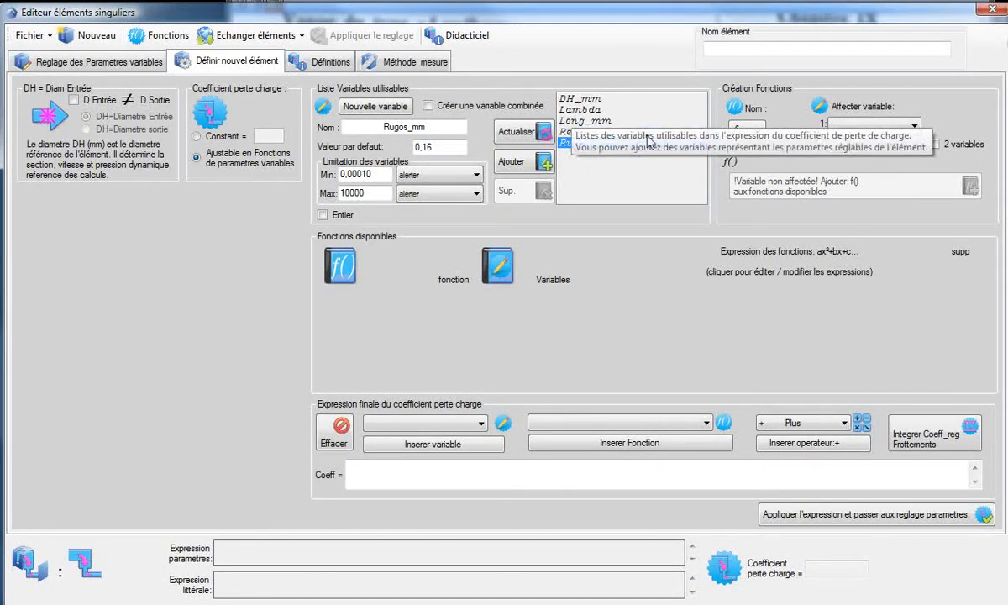
{"action": "left_click", "coordinate": [588, 99]}
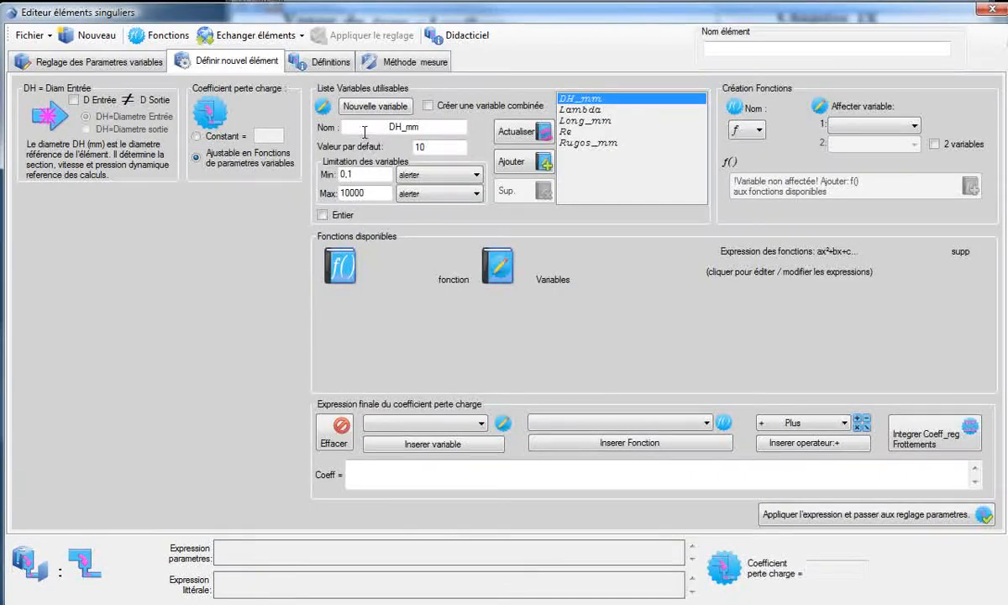
Define a new variable H_mm with default value 100, minimum 0 and maximum 200
{"action": "left_click", "coordinate": [380, 112]}
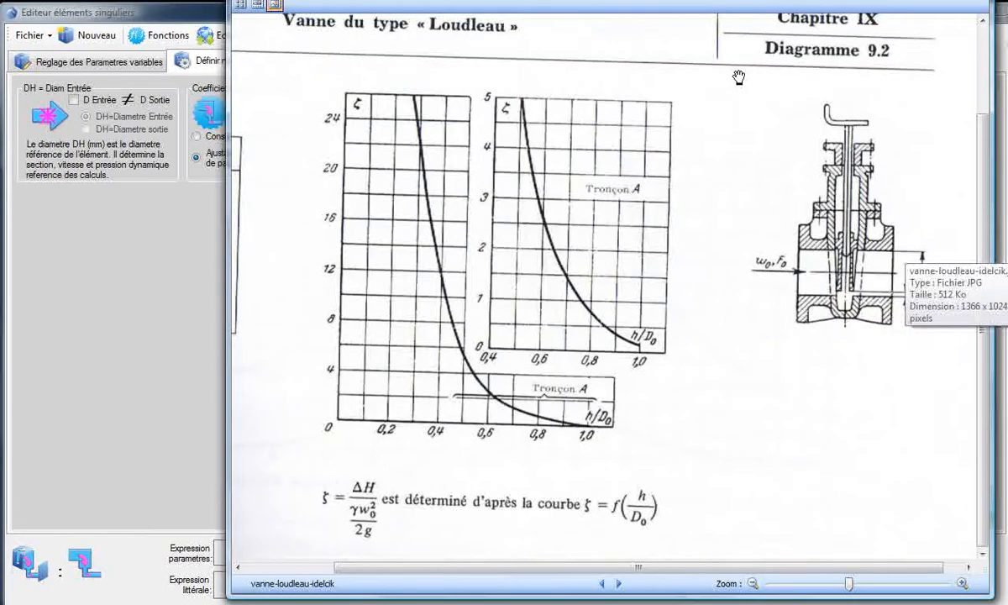
{"action": "left_click", "coordinate": [192, 15]}
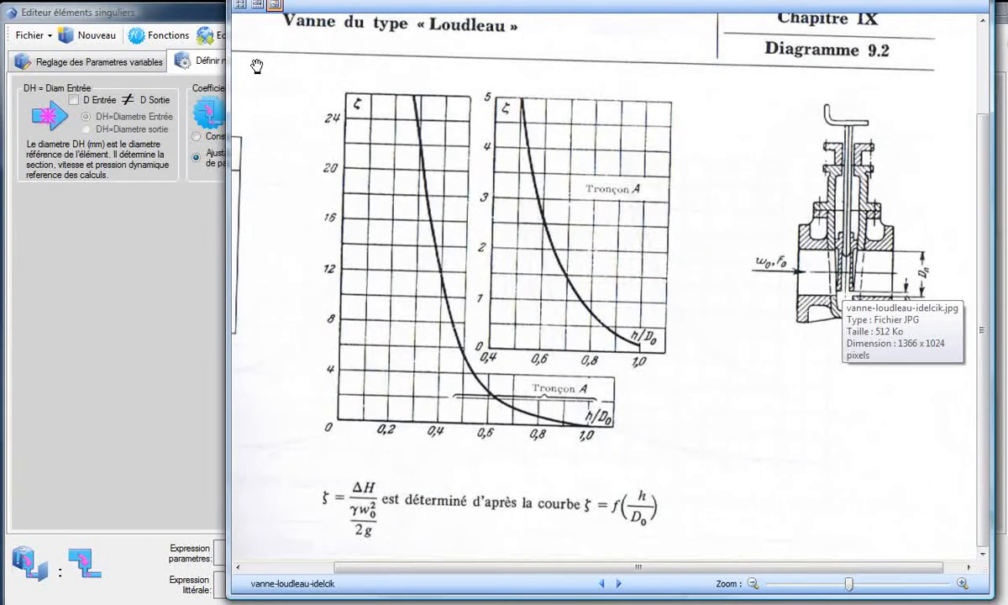
{"action": "left_click", "coordinate": [189, 12]}
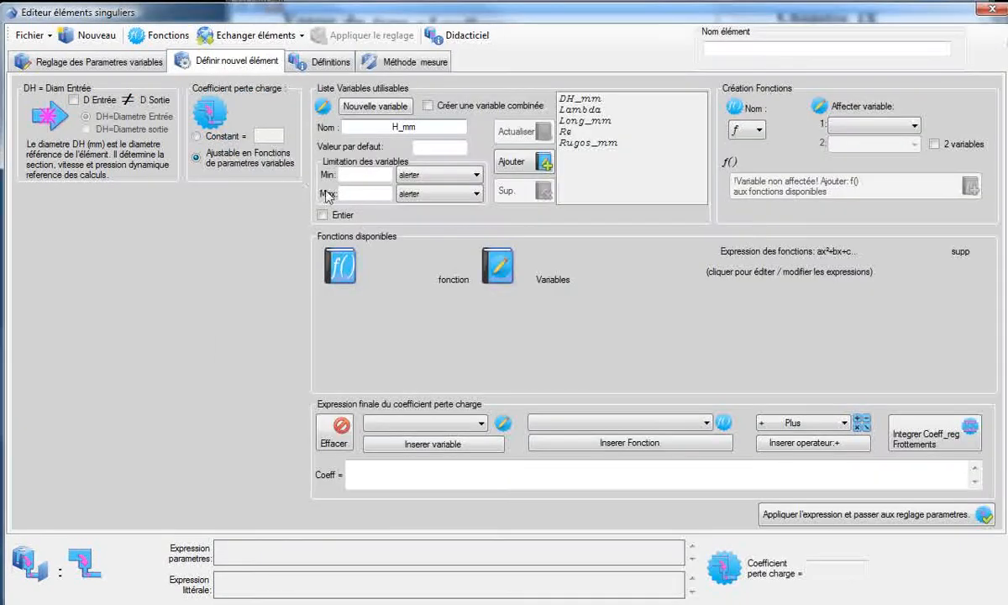
{"action": "double_click", "coordinate": [396, 126]}
{"action": "left_click", "coordinate": [358, 192]}
{"action": "type", "text": "200"}
{"action": "left_click", "coordinate": [363, 175]}
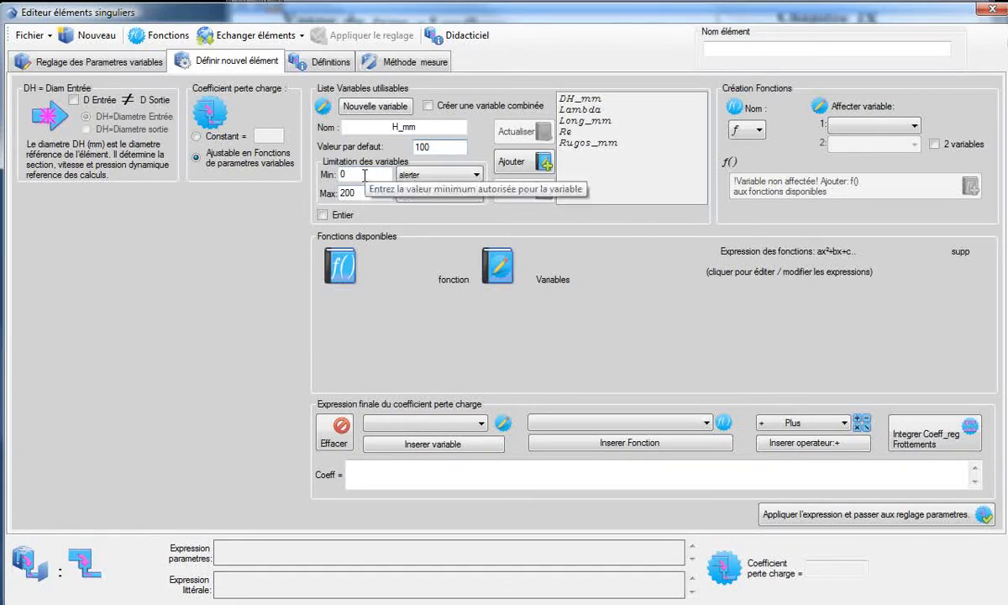
Set H_mm's lower limit to forcer_valeur_a_min and upper limit to forcer_valeur_a_max, and add it to the variable list
{"action": "left_click", "coordinate": [454, 176]}
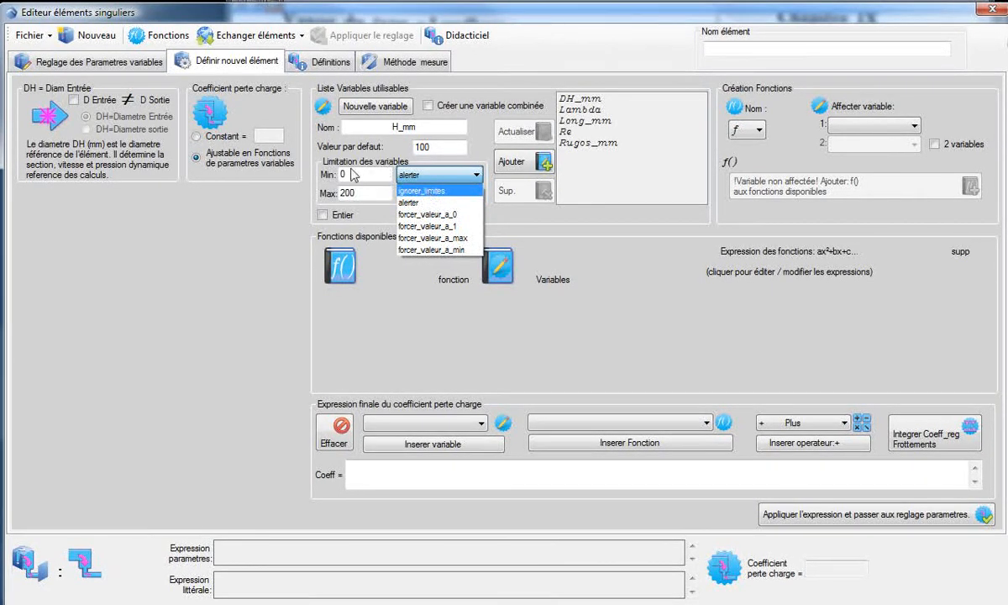
{"action": "left_click", "coordinate": [428, 250]}
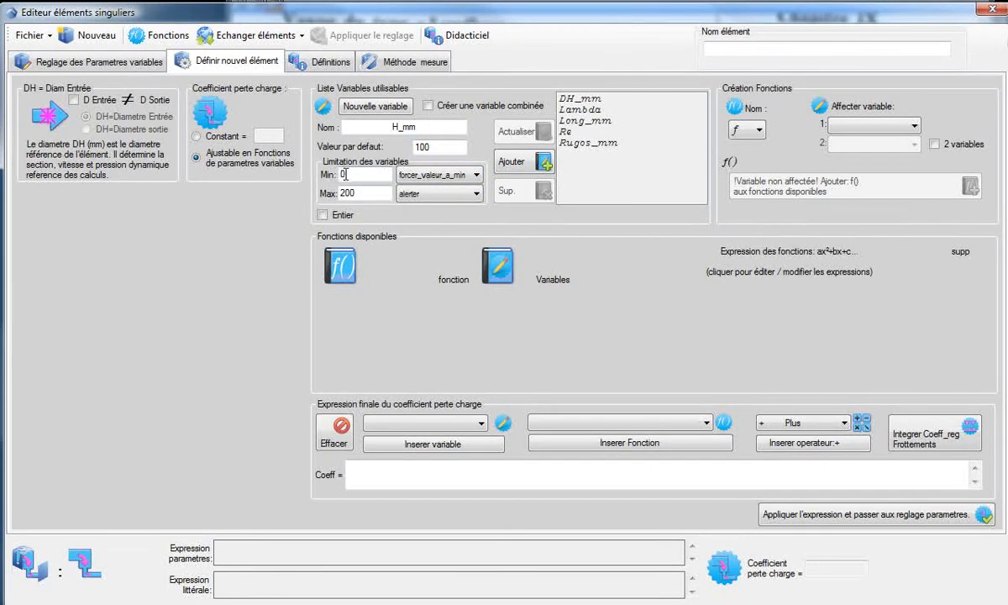
{"action": "left_click", "coordinate": [458, 198]}
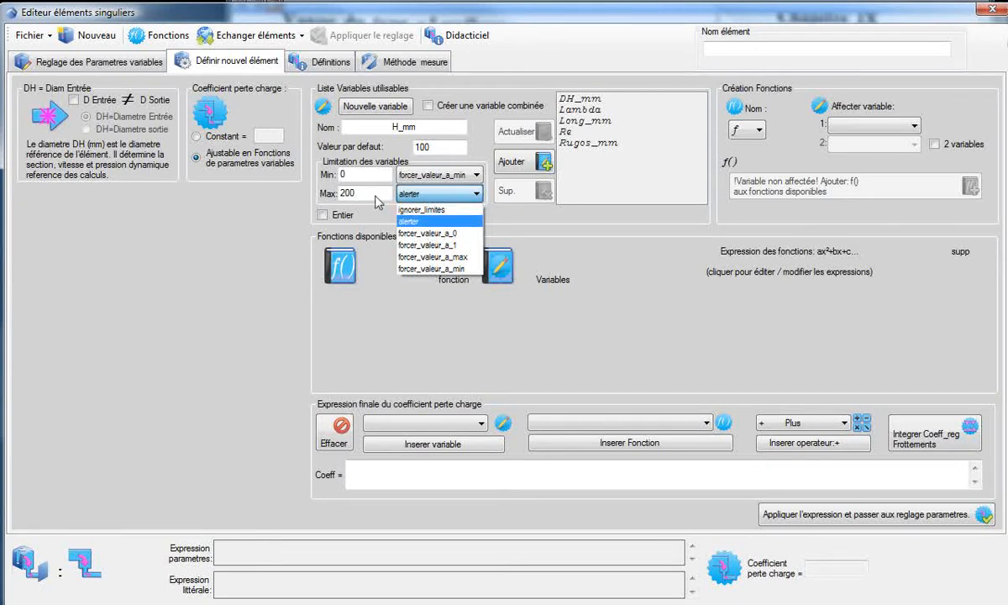
{"action": "left_click", "coordinate": [420, 256]}
{"action": "left_click", "coordinate": [354, 191]}
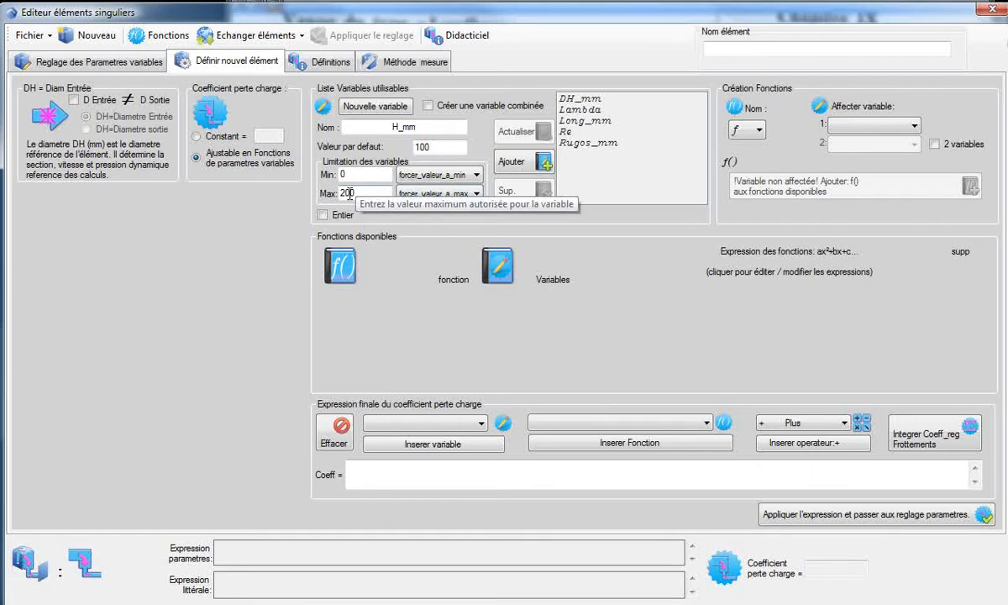
{"action": "double_click", "coordinate": [361, 193]}
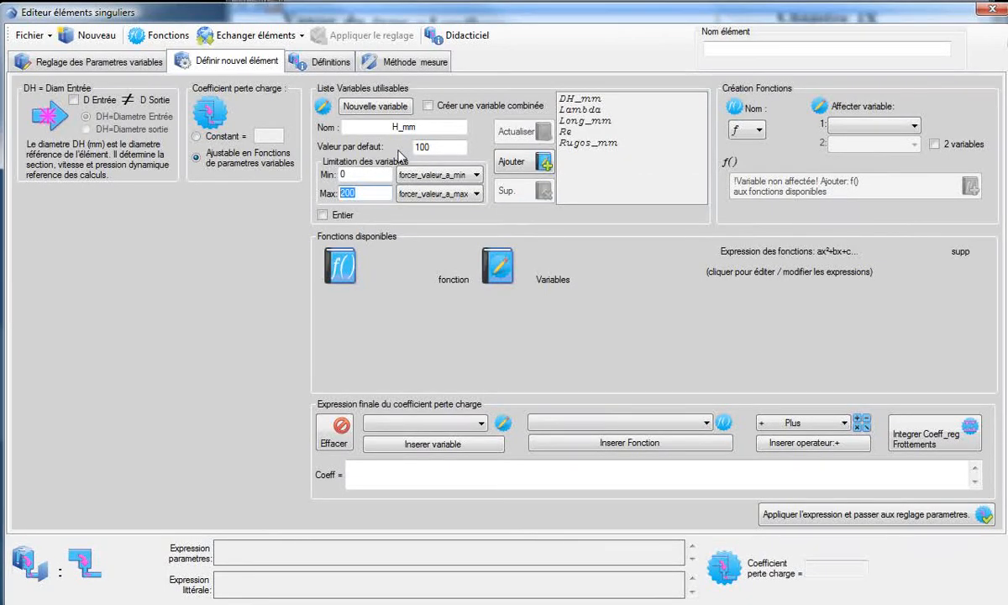
{"action": "left_click", "coordinate": [514, 164]}
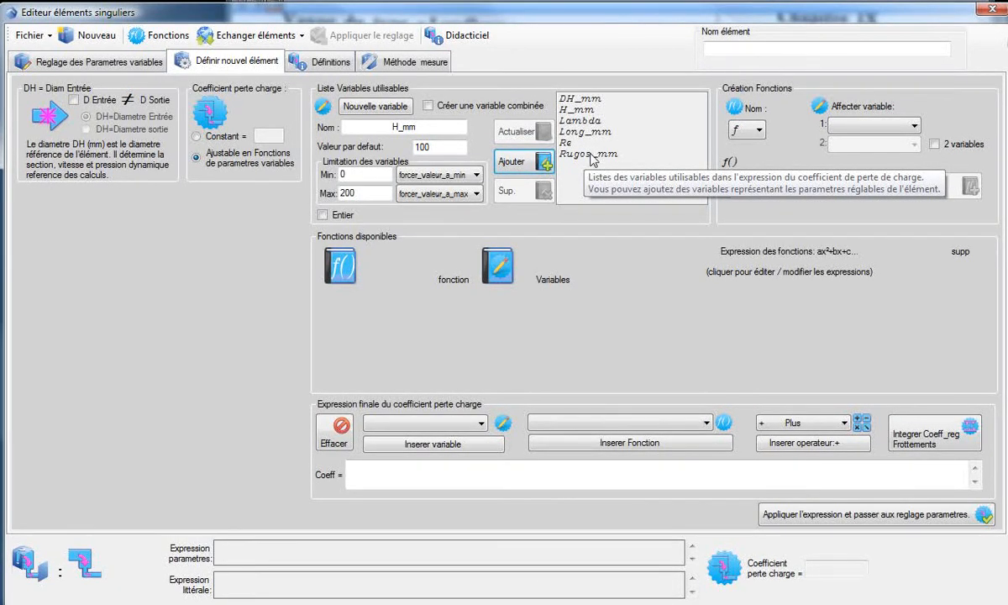
Enable creation of a combined variable and insert H_mm as the first term of its expression
{"action": "left_click", "coordinate": [596, 132]}
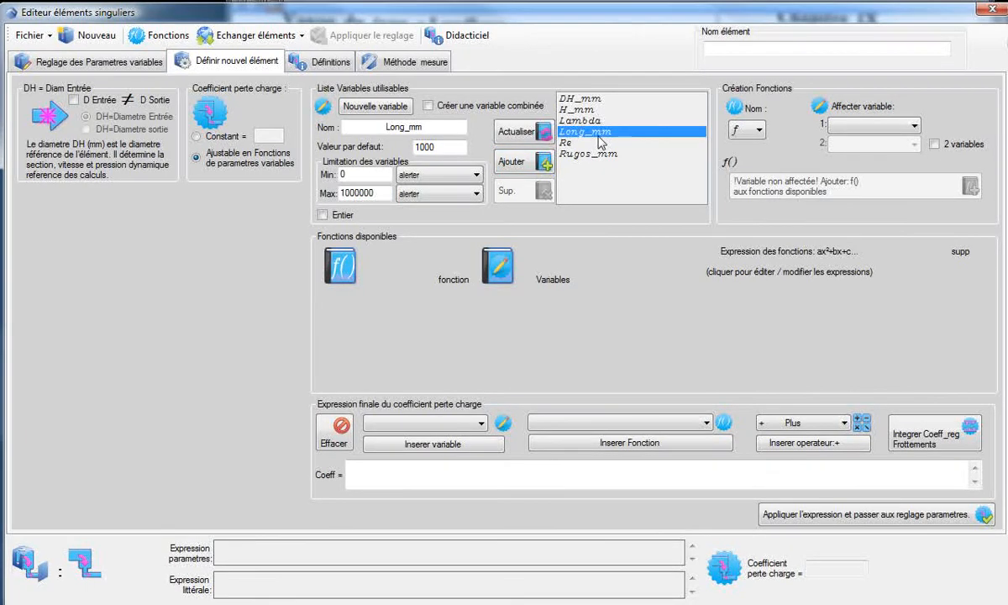
{"action": "key", "text": "alt+Tab"}
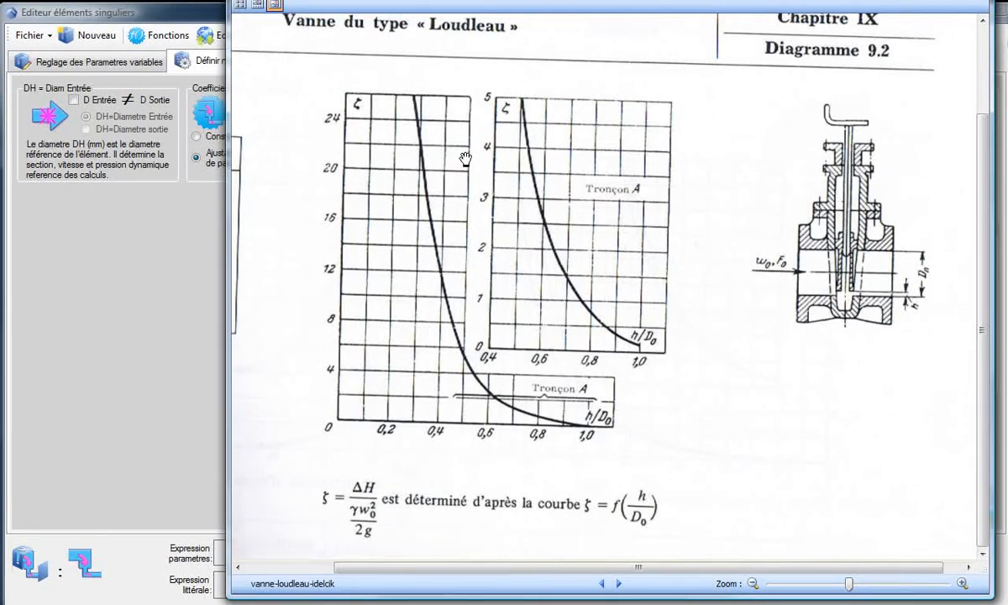
{"action": "left_click", "coordinate": [121, 327]}
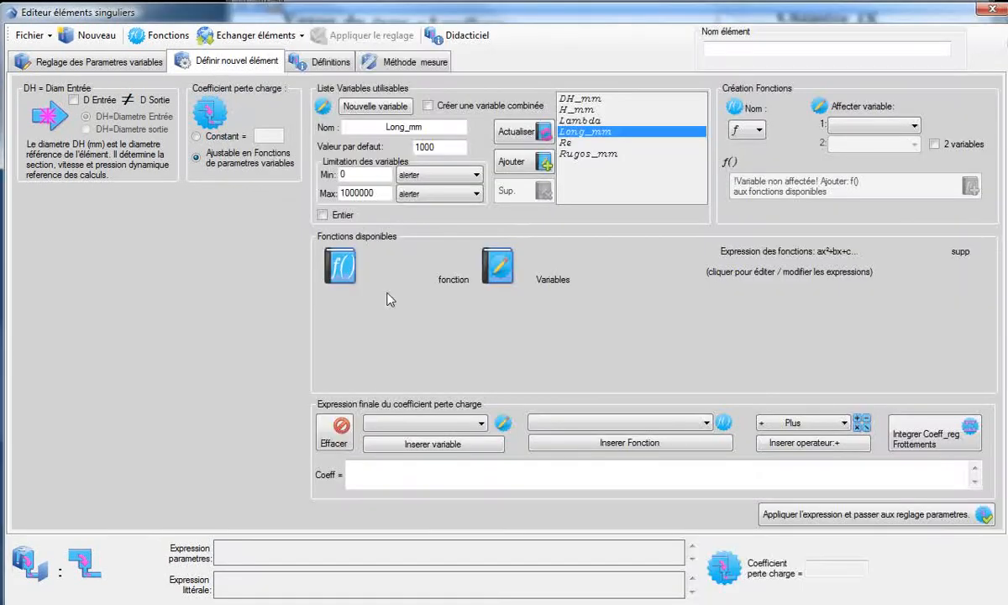
{"action": "left_click", "coordinate": [428, 106]}
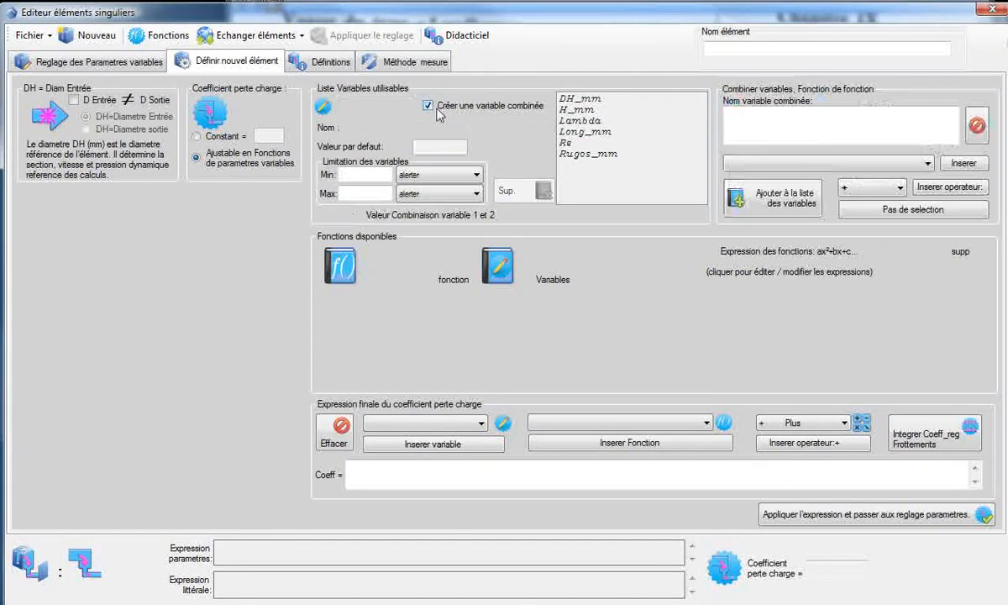
{"action": "left_click", "coordinate": [575, 112]}
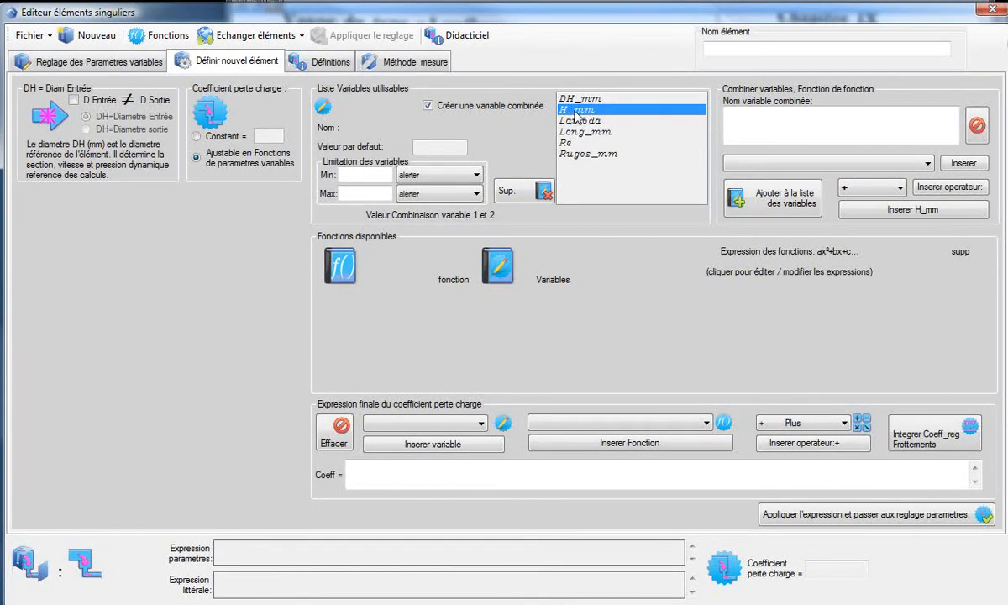
{"action": "left_click", "coordinate": [578, 121]}
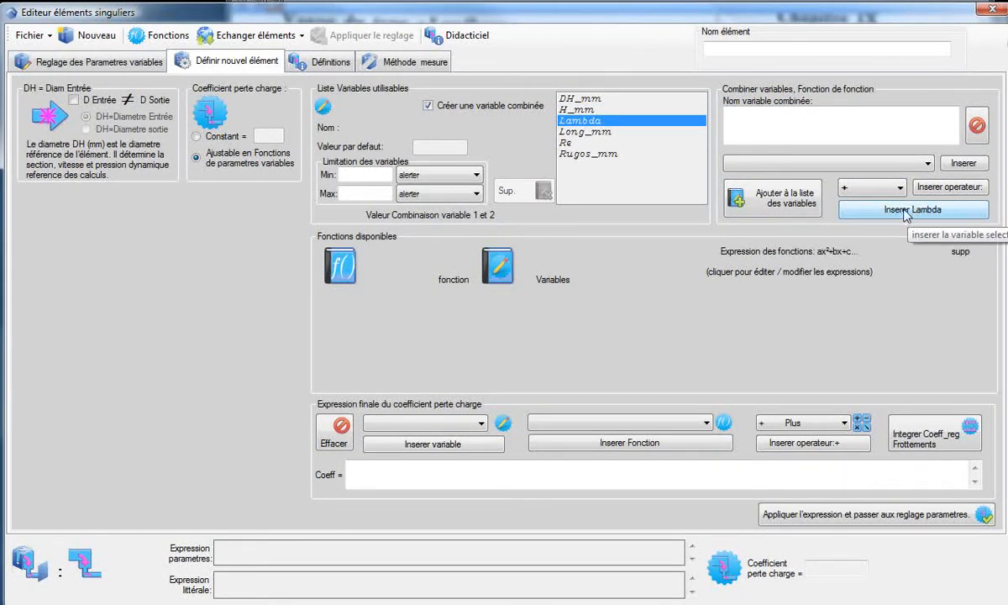
{"action": "left_click", "coordinate": [608, 133]}
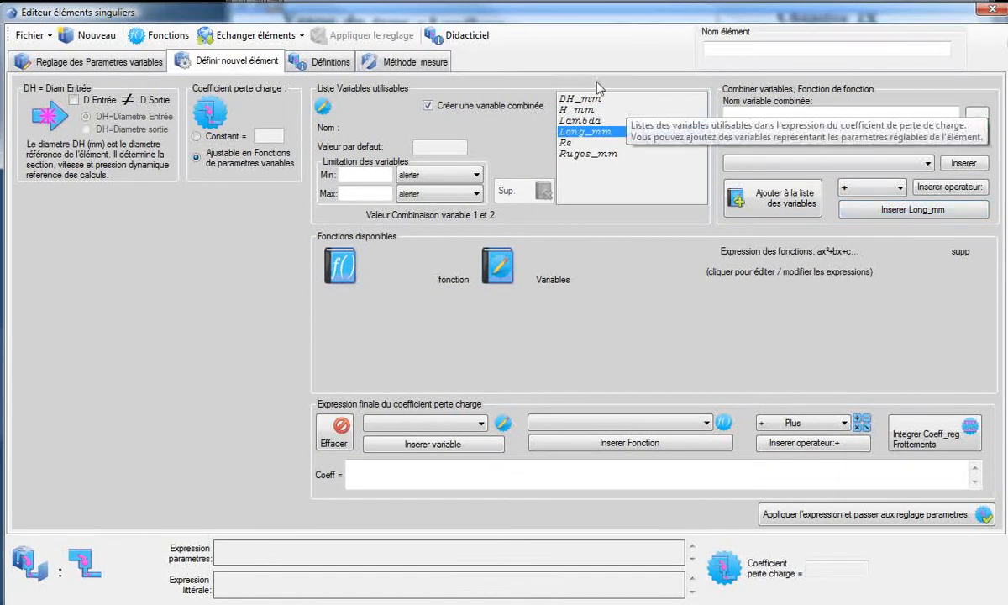
{"action": "left_click", "coordinate": [584, 113]}
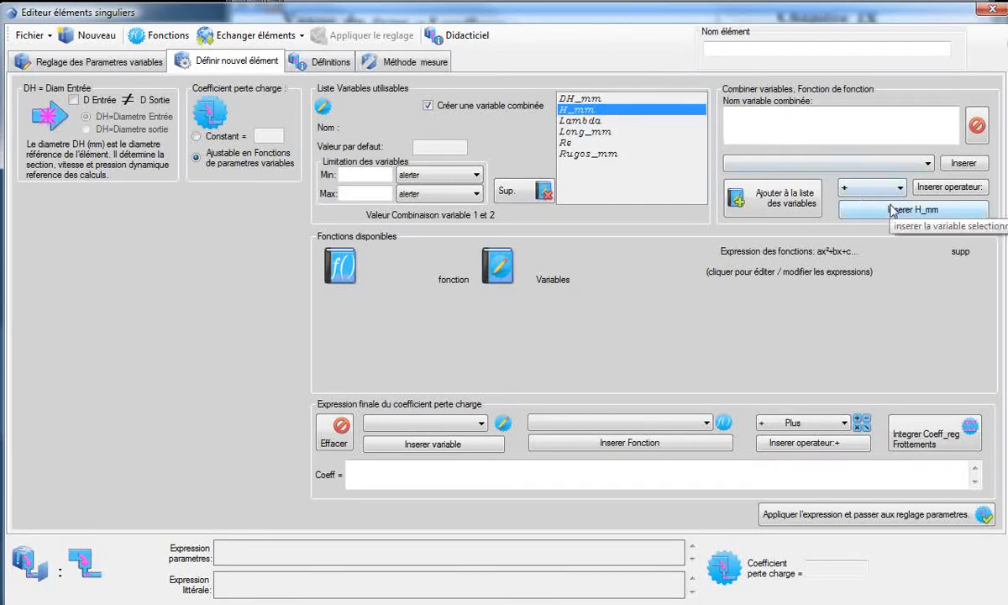
{"action": "left_click", "coordinate": [856, 209]}
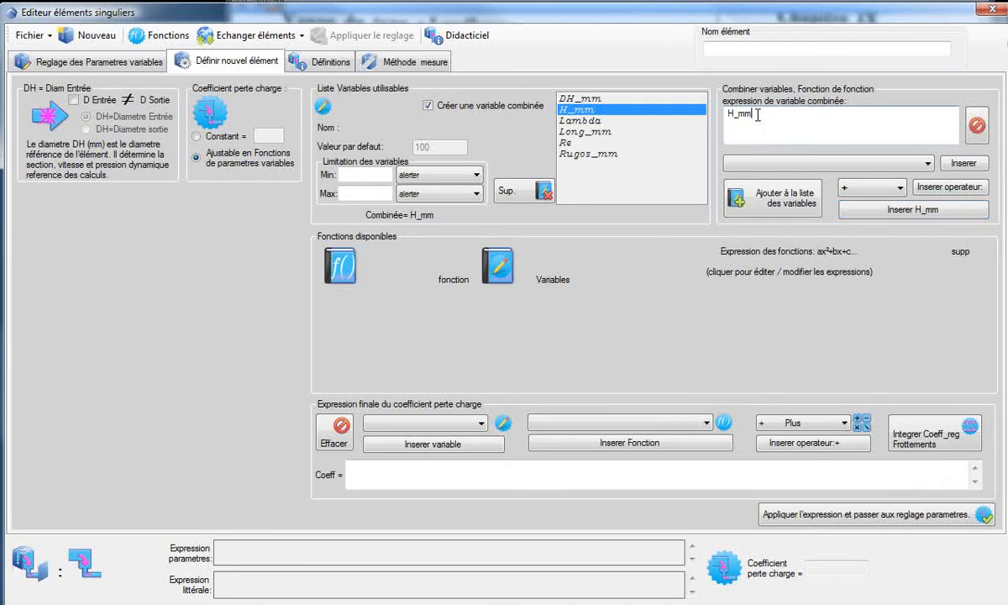
Complete the combined variable's expression by inserting the / operator and DH_mm after H_mm
{"action": "left_click", "coordinate": [897, 188]}
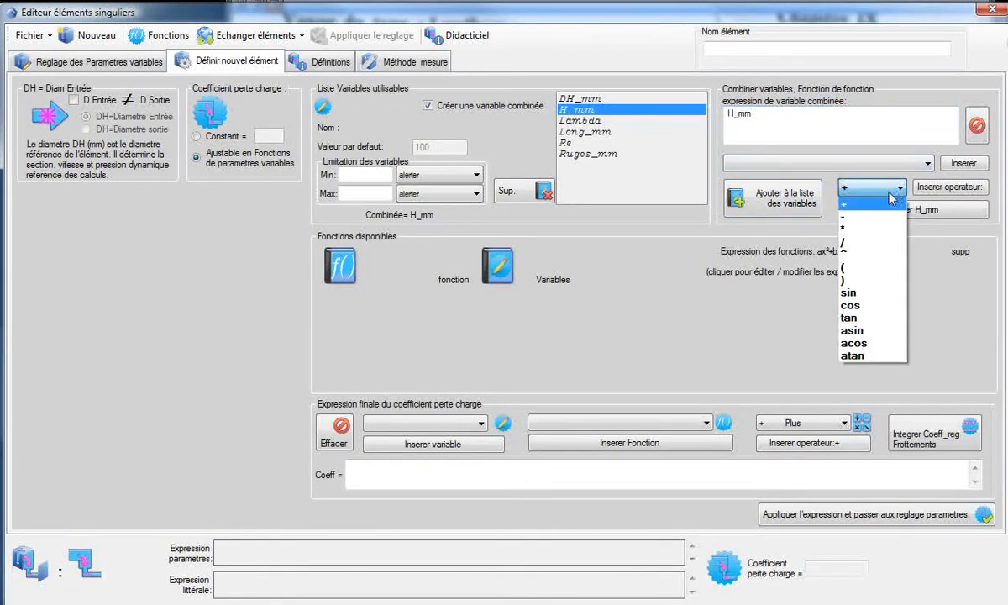
{"action": "left_click", "coordinate": [852, 243]}
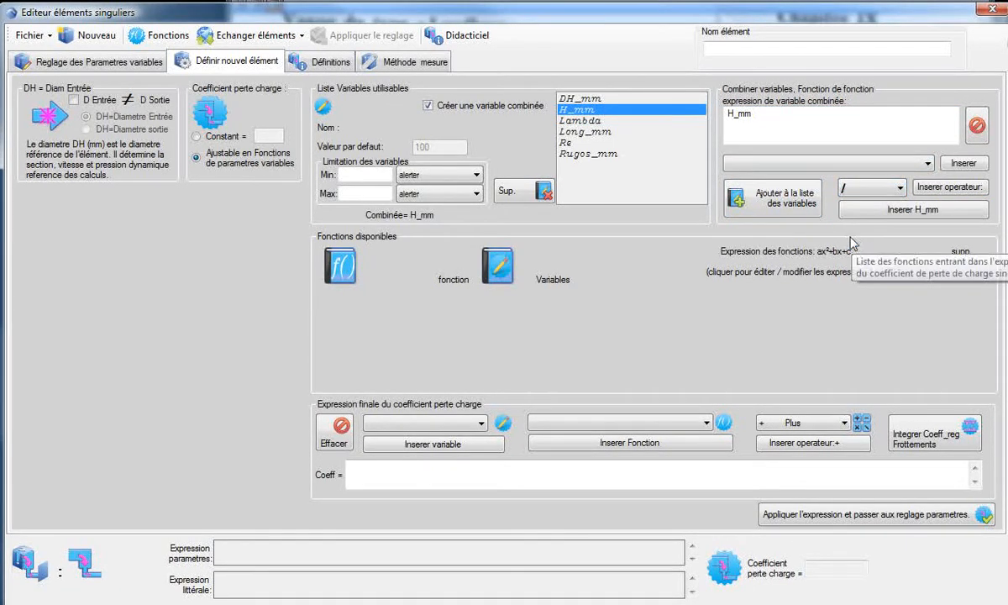
{"action": "left_click", "coordinate": [930, 185]}
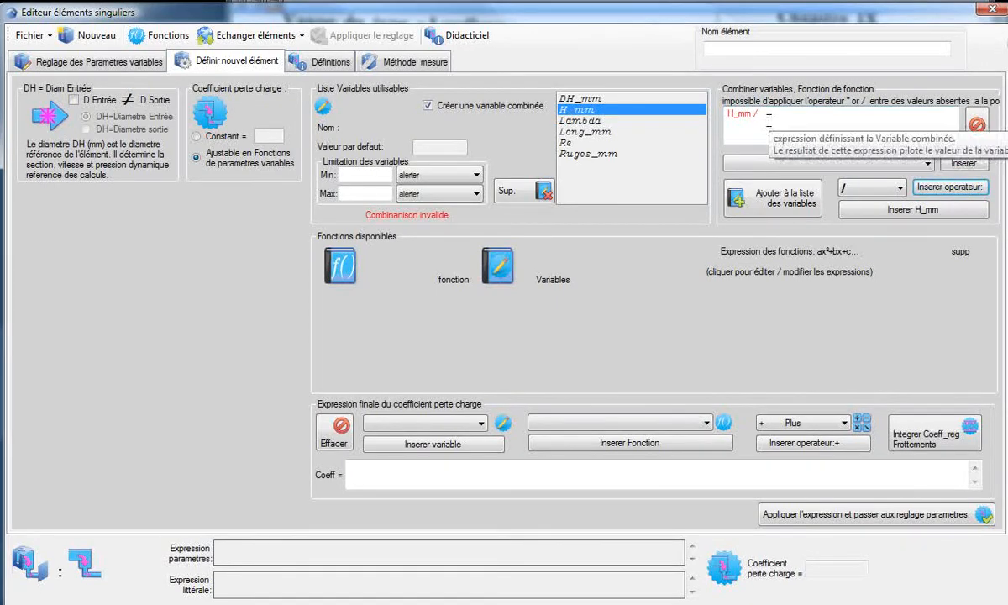
{"action": "left_click", "coordinate": [577, 99]}
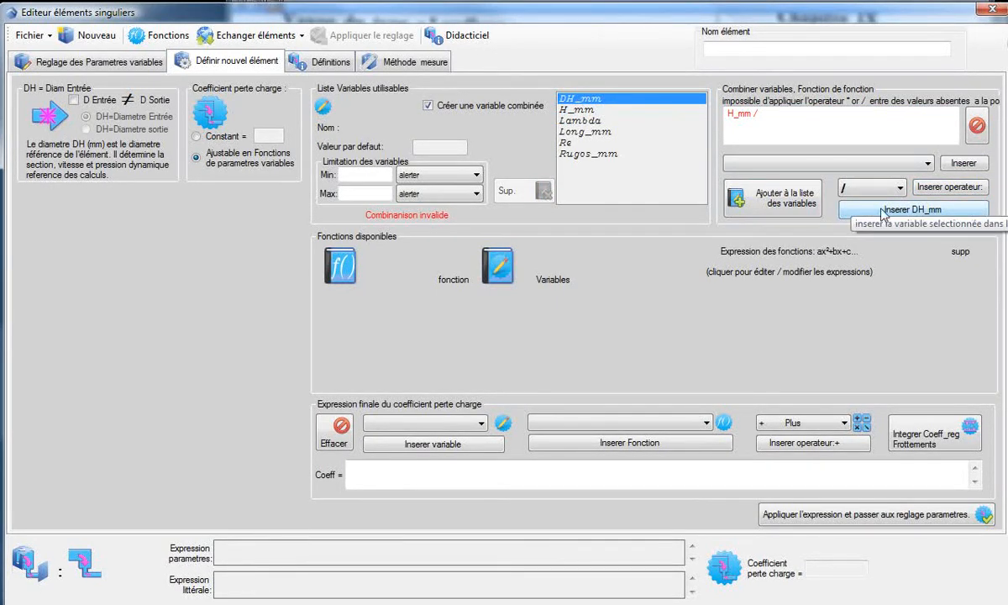
{"action": "left_click", "coordinate": [840, 207]}
{"action": "left_click_drag", "start_coordinate": [793, 114], "coordinate": [725, 114]}
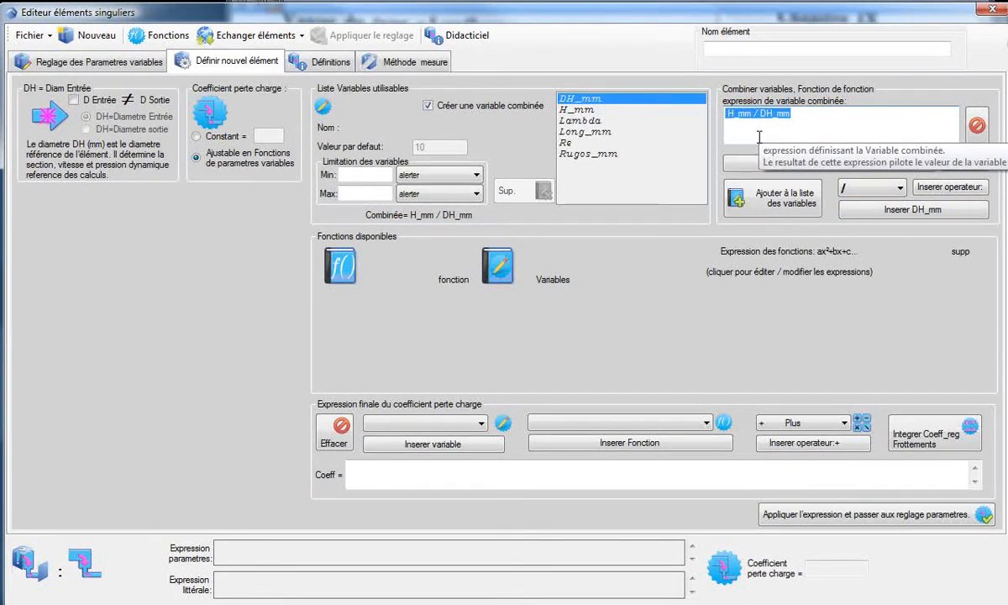
Try to add the combined variable H_mm / DH_mm to the variable list without entering its limits
{"action": "left_click", "coordinate": [769, 204]}
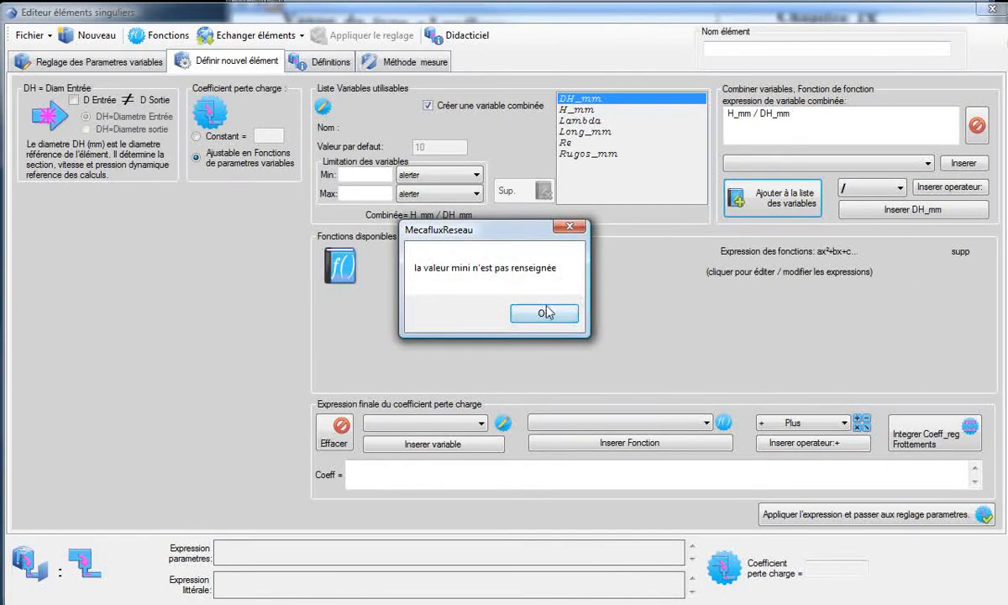
{"action": "left_click", "coordinate": [542, 312]}
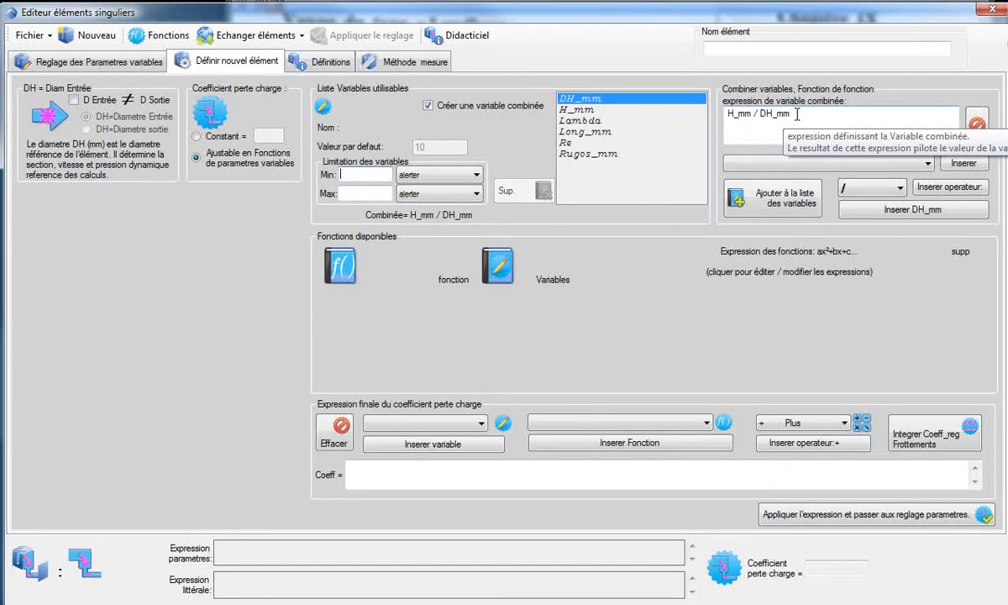
{"action": "left_click_drag", "start_coordinate": [796, 114], "coordinate": [730, 115]}
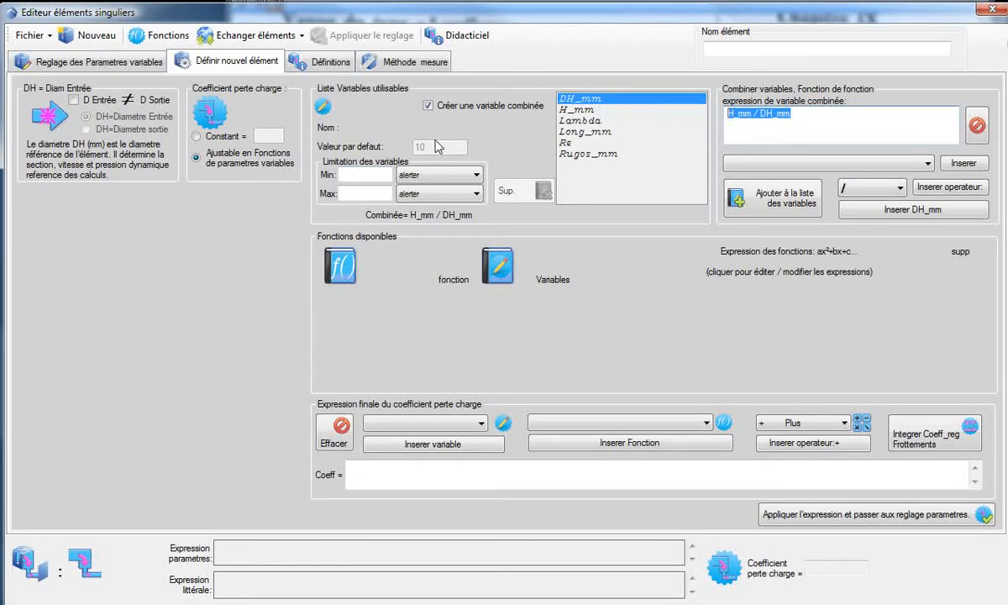
Set the combined variable's minimum to 0,25 and maximum to 1, following the h/D0 range in the Loudleau valve table
{"action": "left_click", "coordinate": [357, 175]}
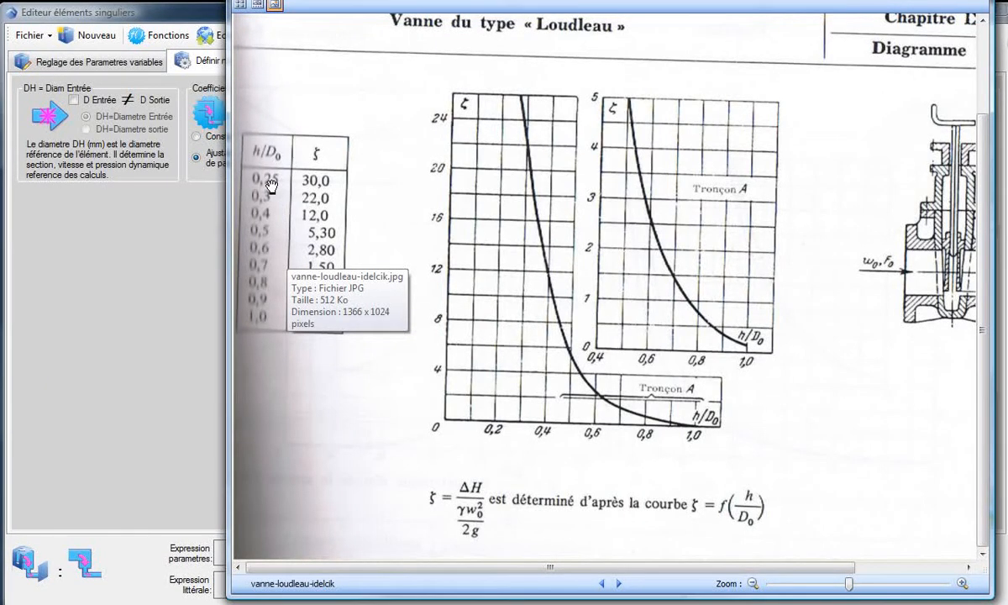
{"action": "left_click", "coordinate": [173, 11]}
{"action": "left_click", "coordinate": [352, 175]}
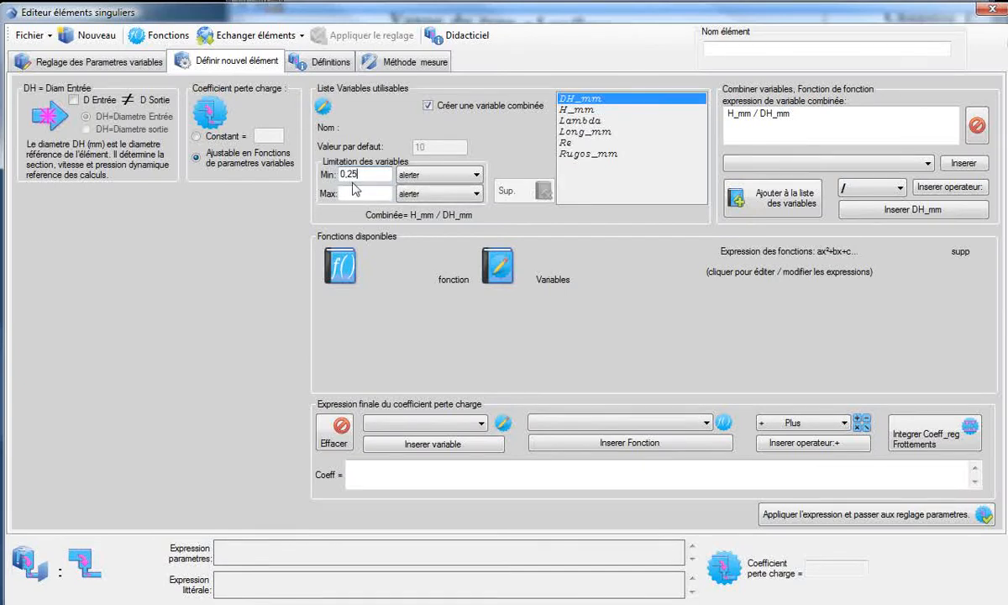
{"action": "left_click", "coordinate": [351, 191]}
{"action": "type", "text": "1"}
Set the combined variable's limits to forcer_valeur_a_min and forcer_valeur_a_max, and add H_mm / DH_mm to the variable list
{"action": "left_click", "coordinate": [475, 175]}
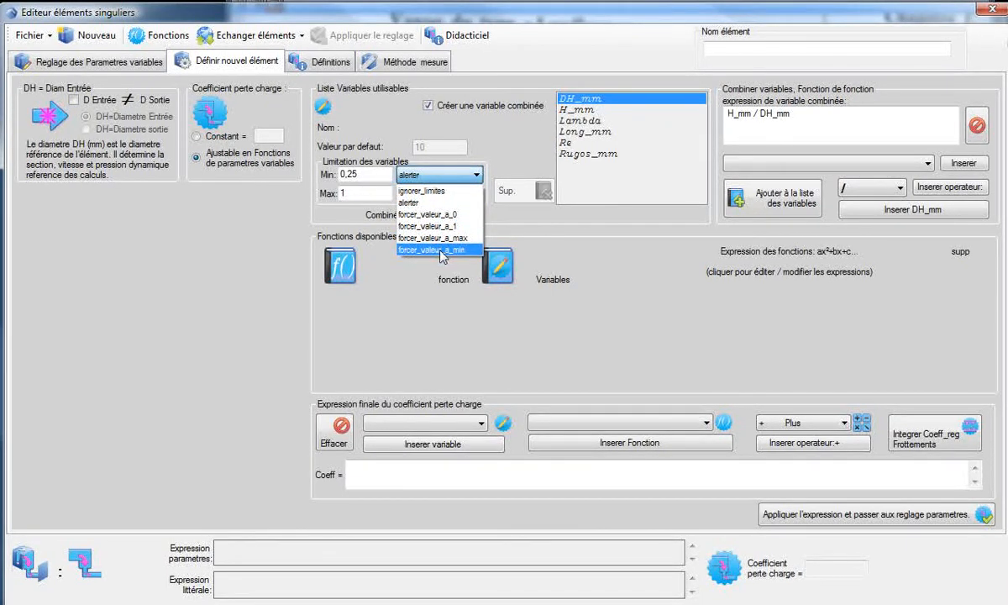
{"action": "left_click", "coordinate": [435, 249]}
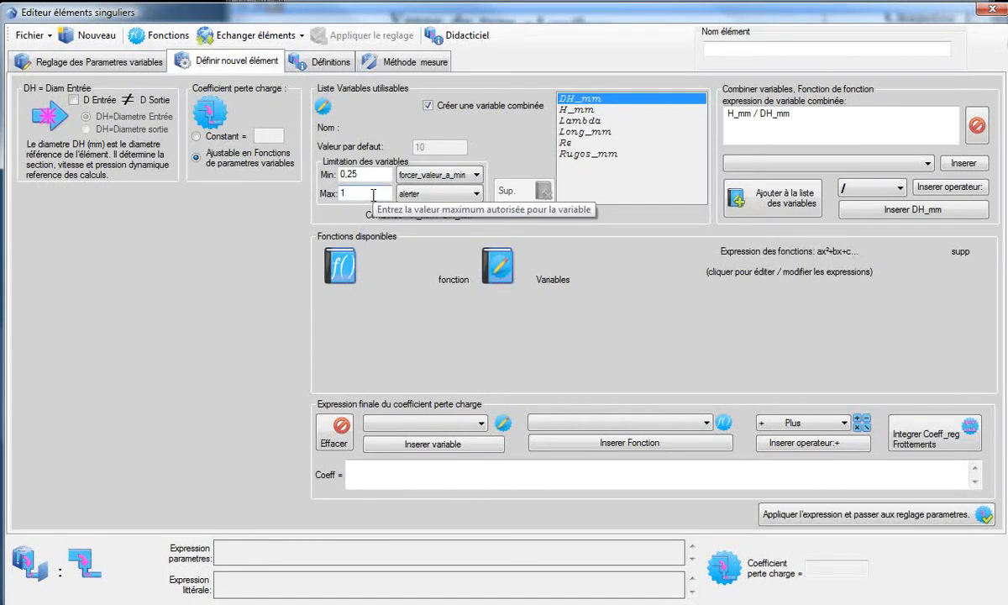
{"action": "left_click", "coordinate": [448, 193]}
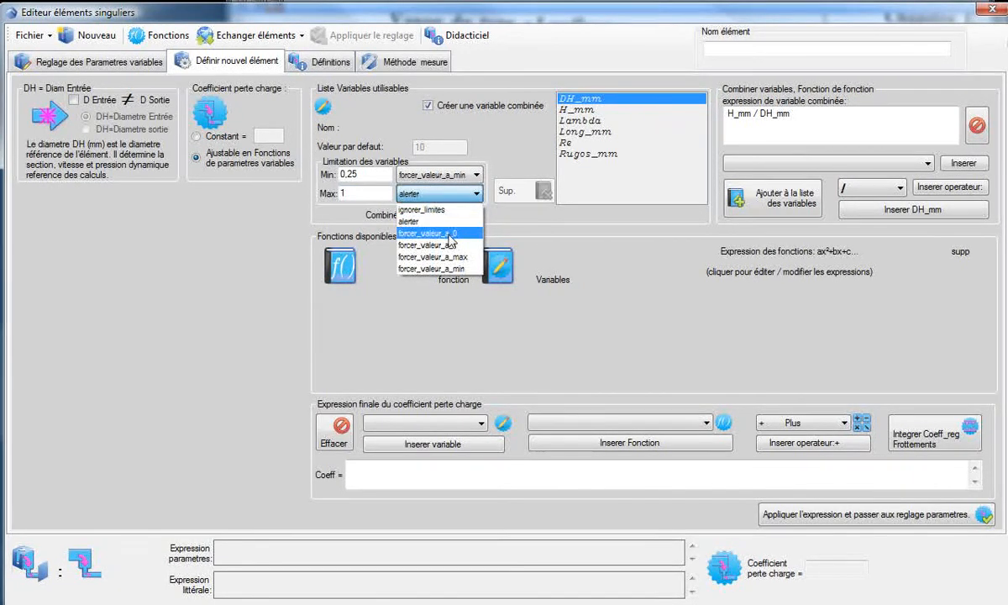
{"action": "left_click", "coordinate": [445, 265]}
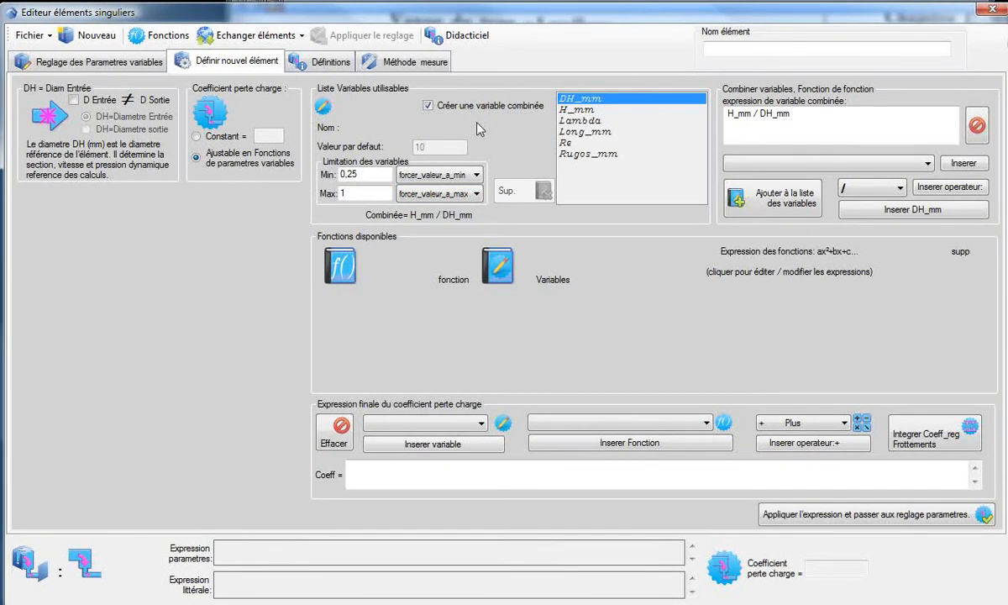
{"action": "left_click", "coordinate": [768, 204]}
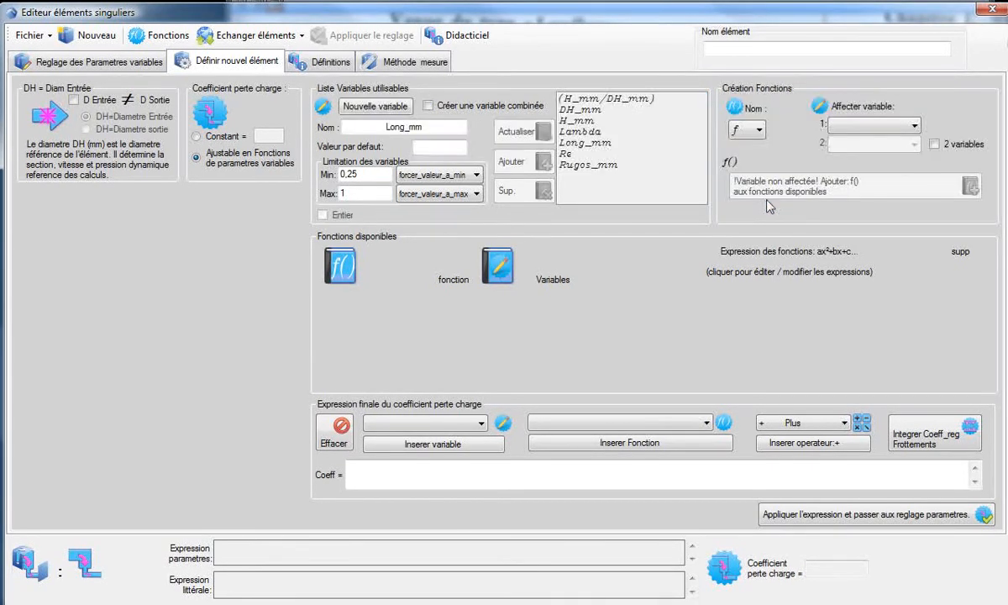
Create function f of the combined variable (H_mm/DH_mm) and add it to the available functions
{"action": "left_click", "coordinate": [654, 99]}
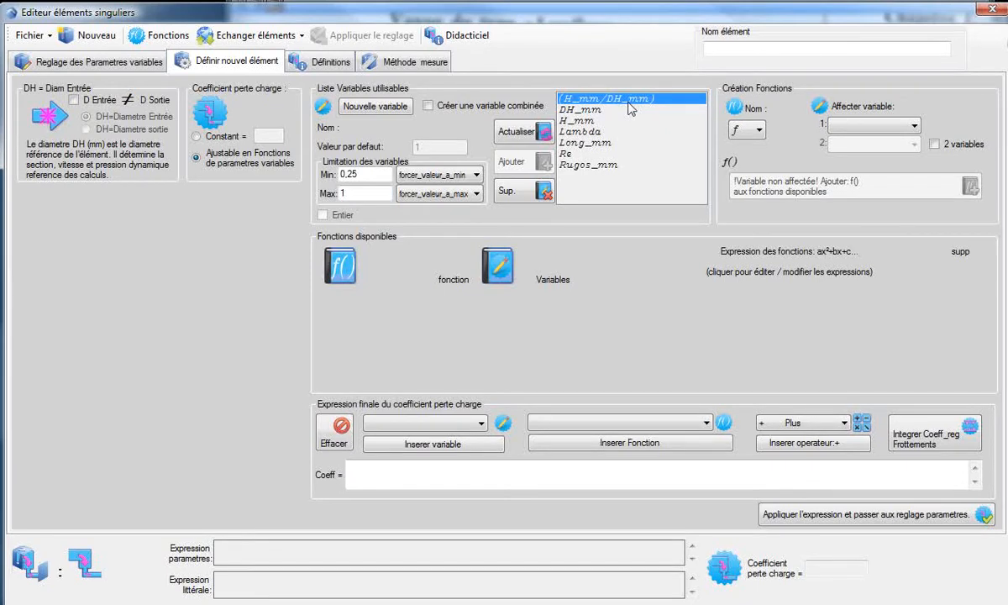
{"action": "left_click", "coordinate": [752, 134]}
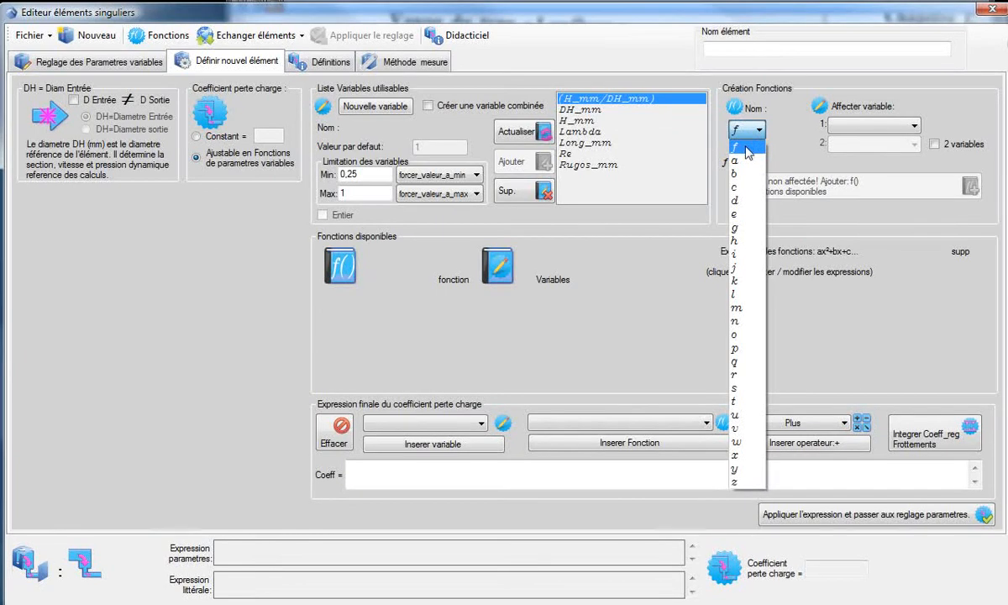
{"action": "left_click", "coordinate": [746, 147]}
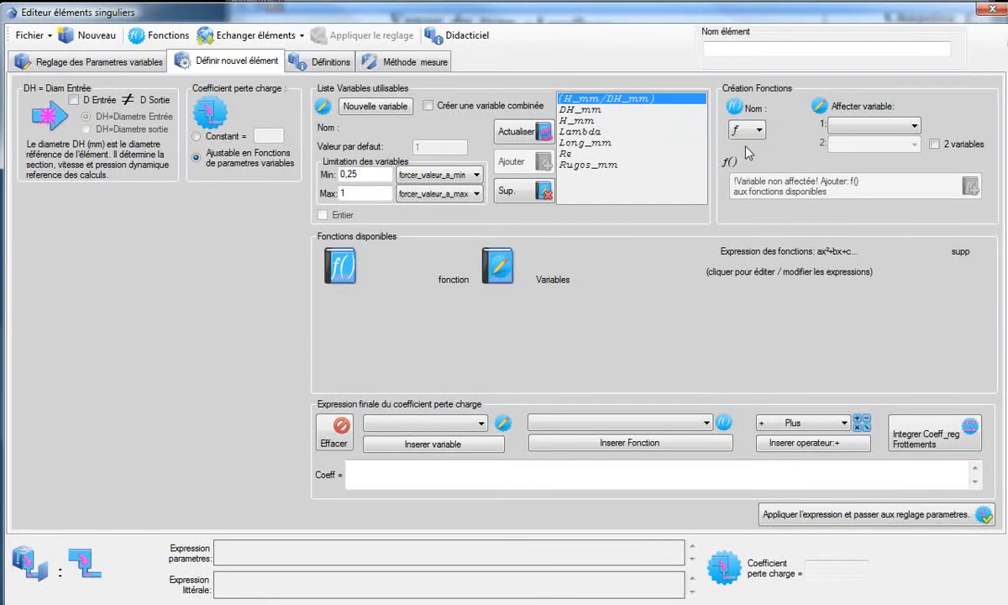
{"action": "left_click", "coordinate": [913, 126]}
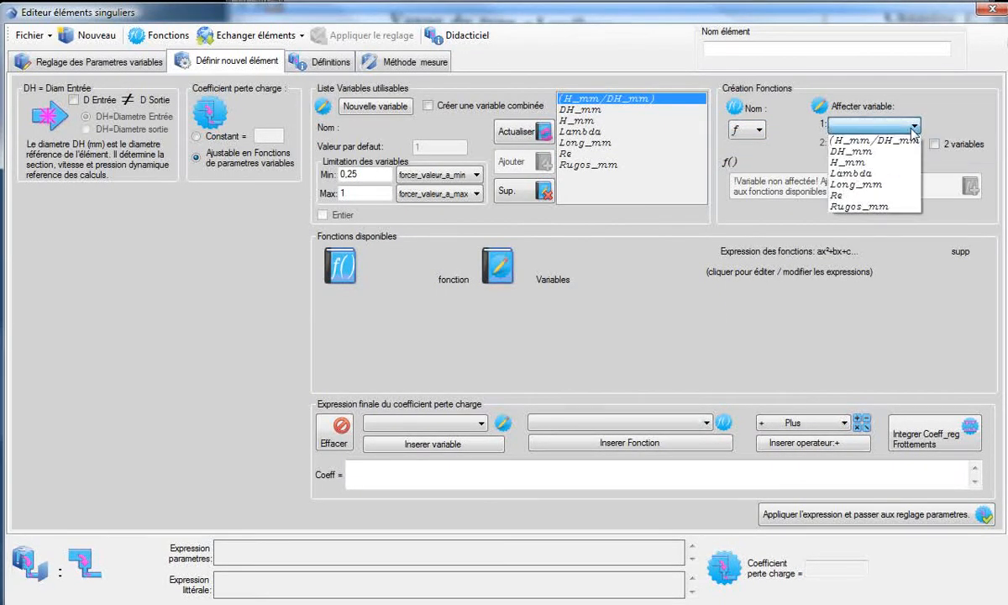
{"action": "left_click", "coordinate": [890, 140]}
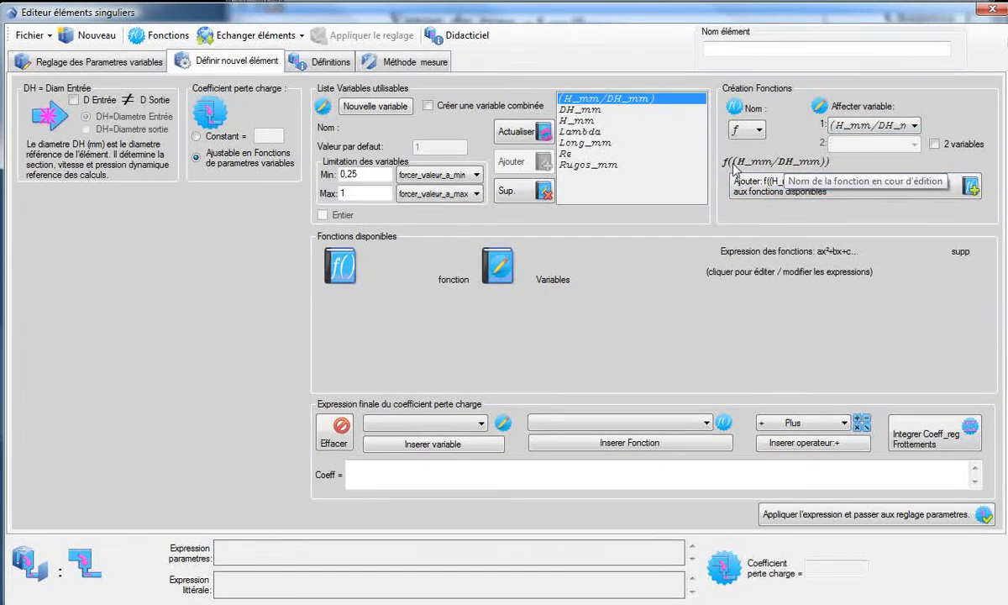
{"action": "left_click", "coordinate": [743, 185]}
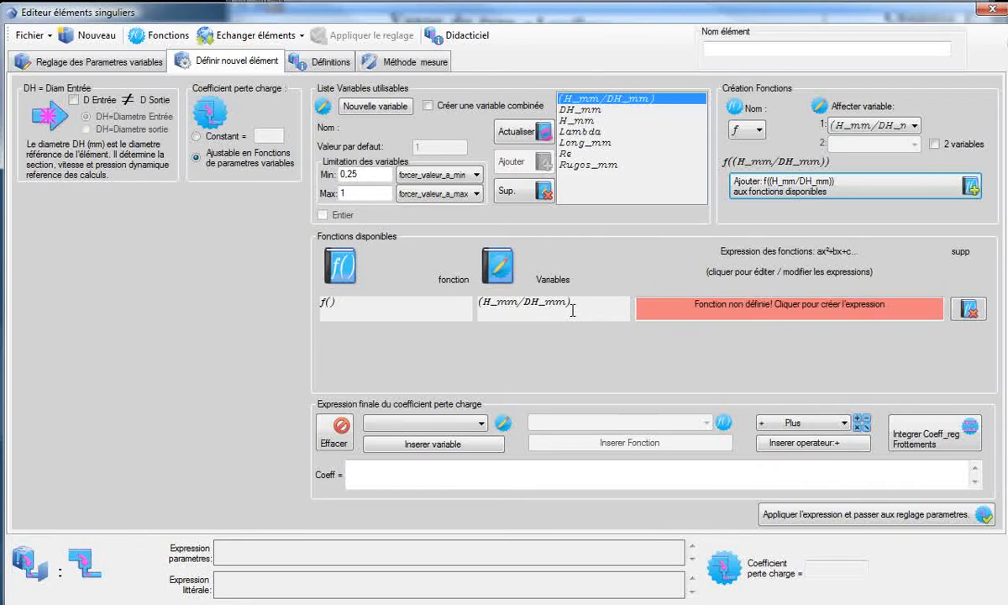
Check the coefficient curve in the Loudleau valve image, and open the undefined expression of f((H_mm/DH_mm)) for editing
{"action": "key", "text": "alt+Tab"}
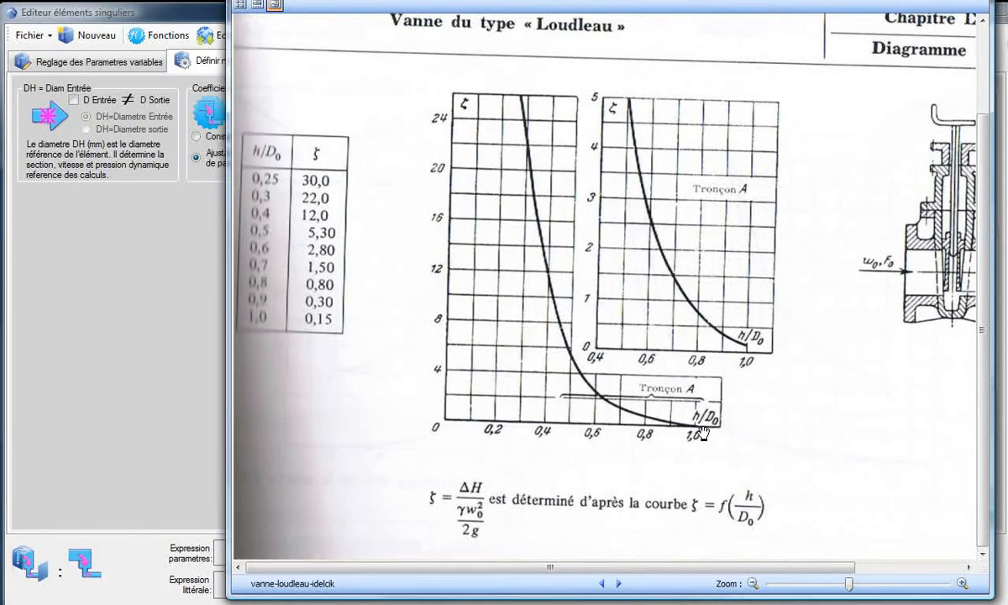
{"action": "left_click", "coordinate": [161, 15]}
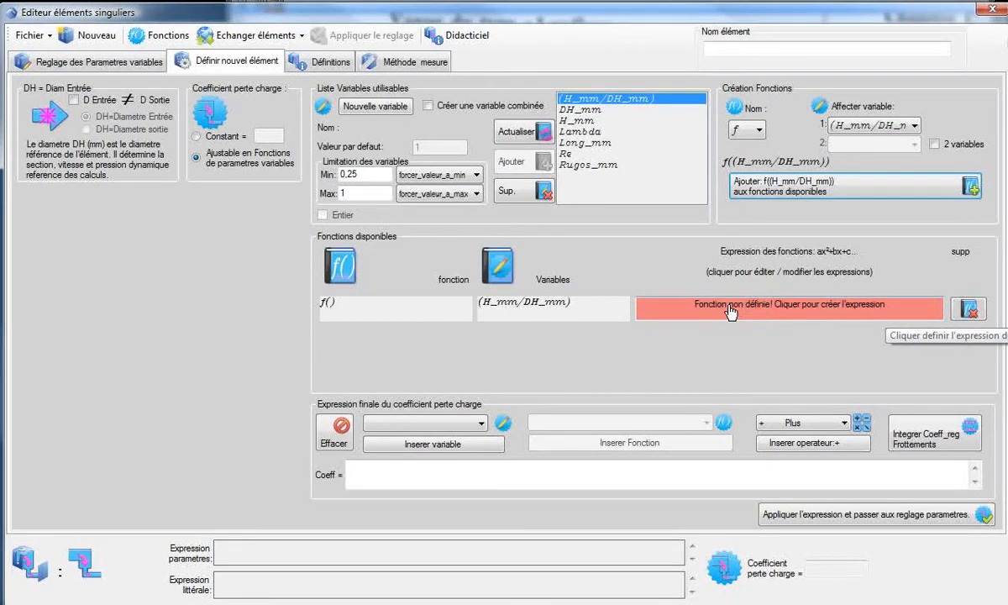
{"action": "left_click", "coordinate": [758, 313]}
{"action": "left_click", "coordinate": [756, 312]}
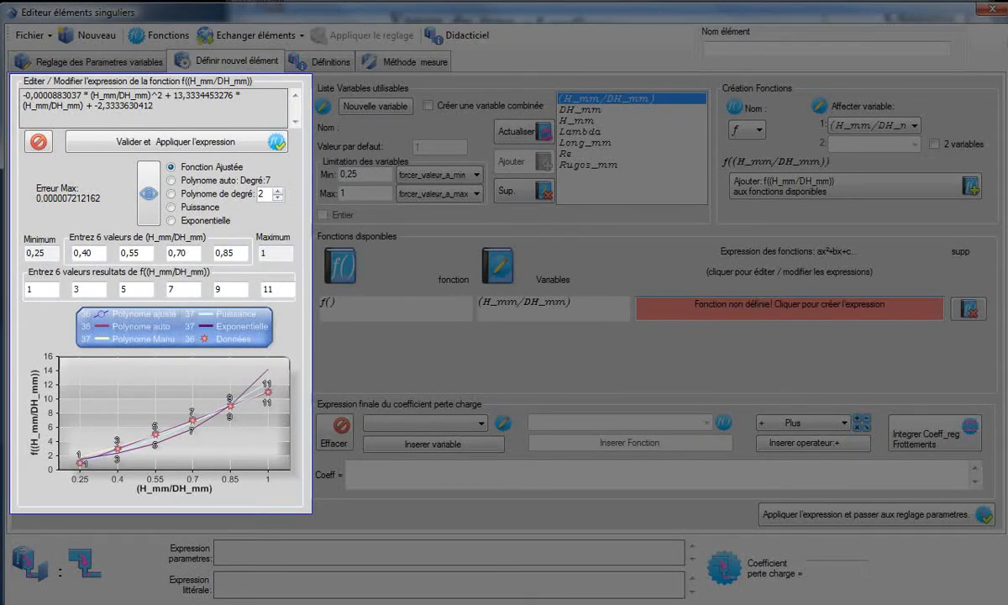
Arrange the valve image and the element editor side by side so the h/D0 table stays visible beside the function's value fields
{"action": "key", "text": "alt+Tab"}
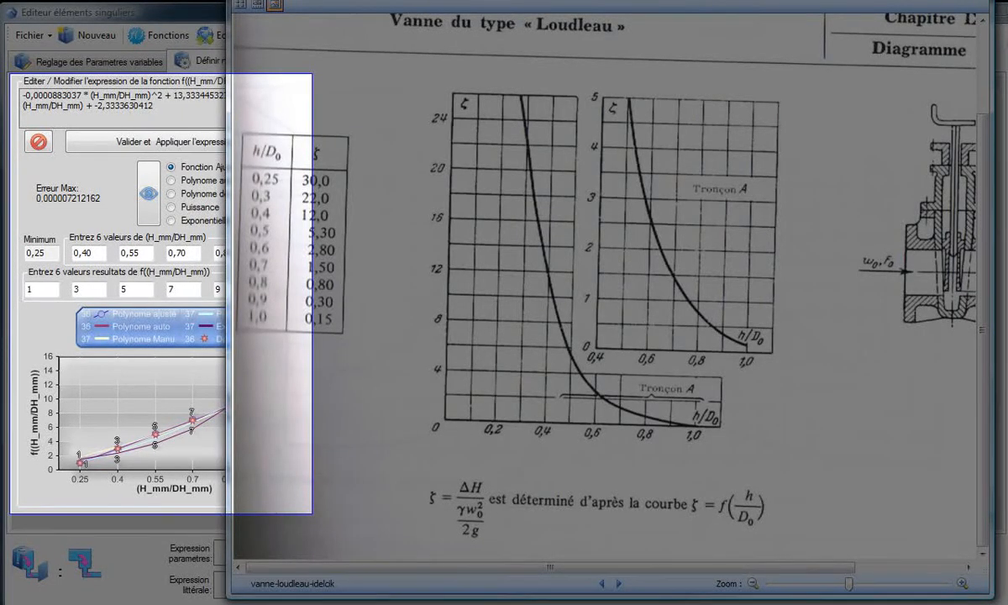
{"action": "left_click_drag", "start_coordinate": [538, 1], "coordinate": [826, 5]}
{"action": "left_click_drag", "start_coordinate": [163, 15], "coordinate": [395, 26]}
{"action": "key", "text": "alt+Tab"}
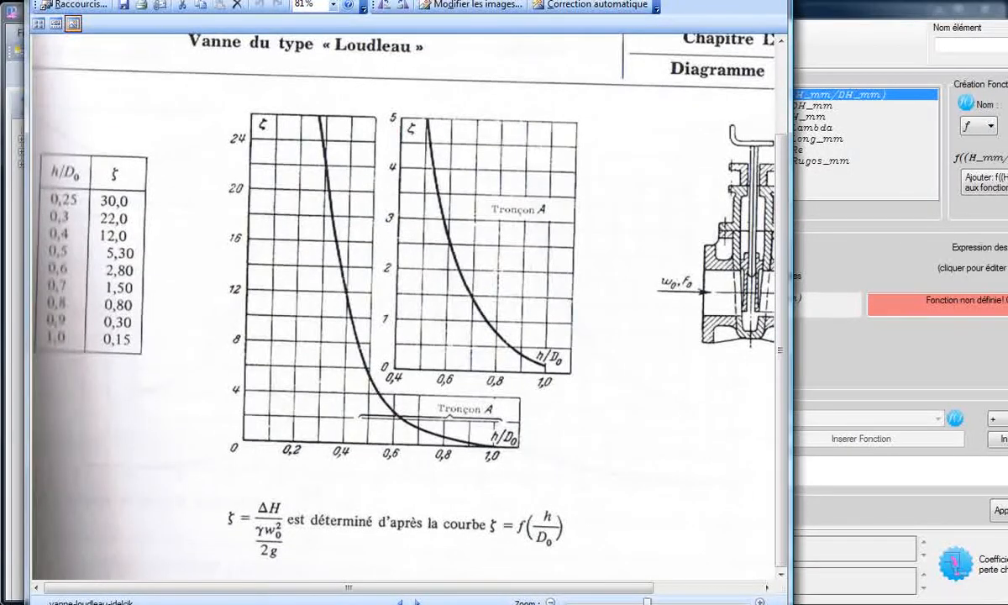
{"action": "key", "text": "alt+Tab"}
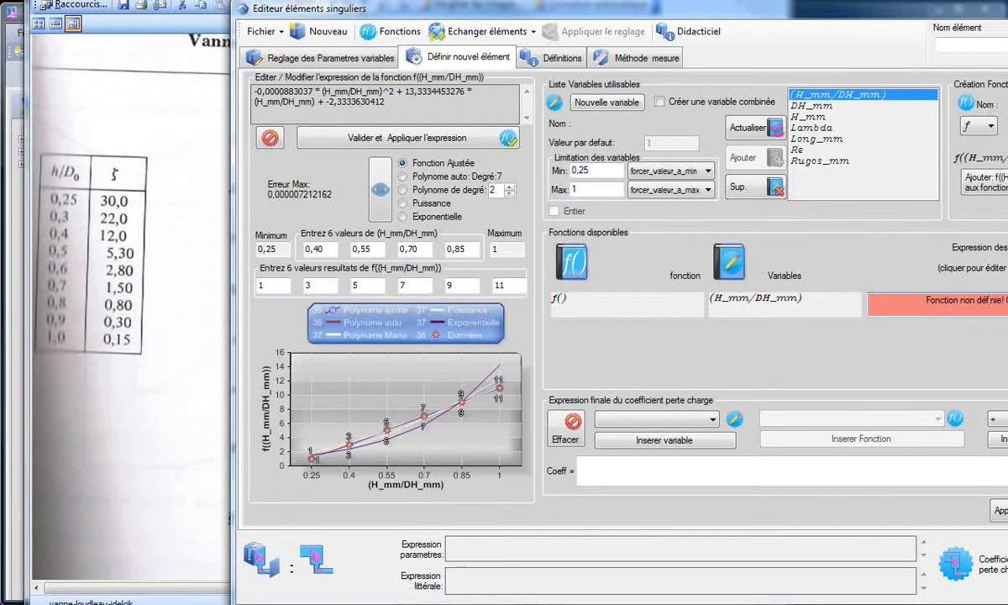
{"action": "left_click_drag", "start_coordinate": [361, 16], "coordinate": [318, 12]}
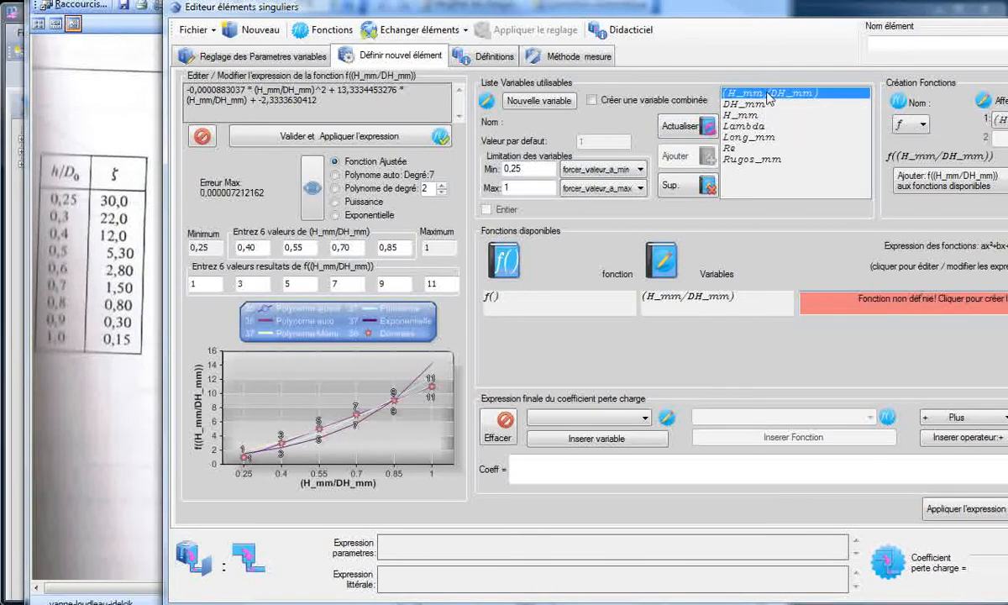
Set the function's results to 30 at the minimum, 12 at 0,40 and 0,15 at the maximum
{"action": "left_click_drag", "start_coordinate": [219, 248], "coordinate": [187, 247]}
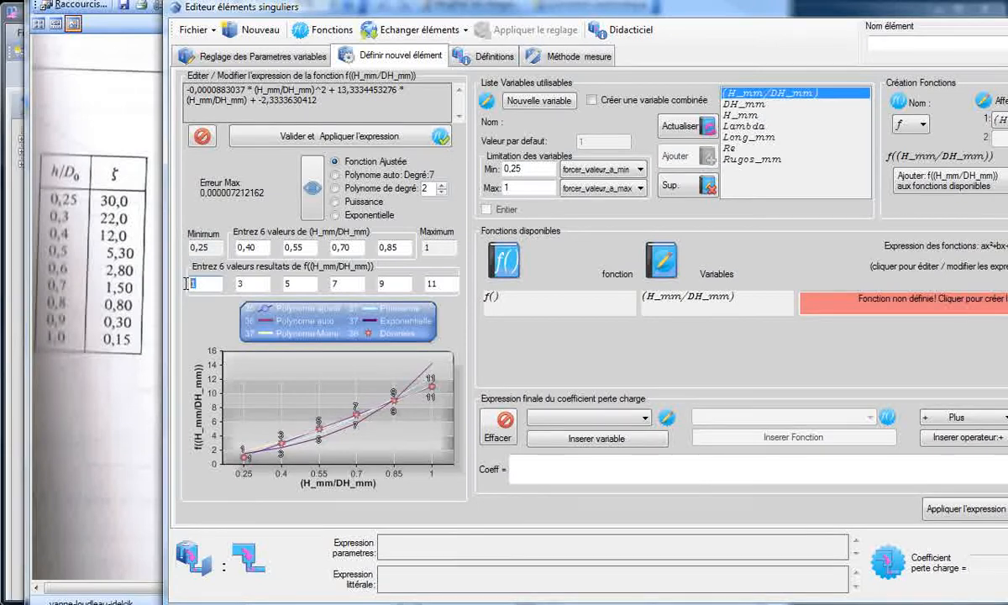
{"action": "type", "text": "30"}
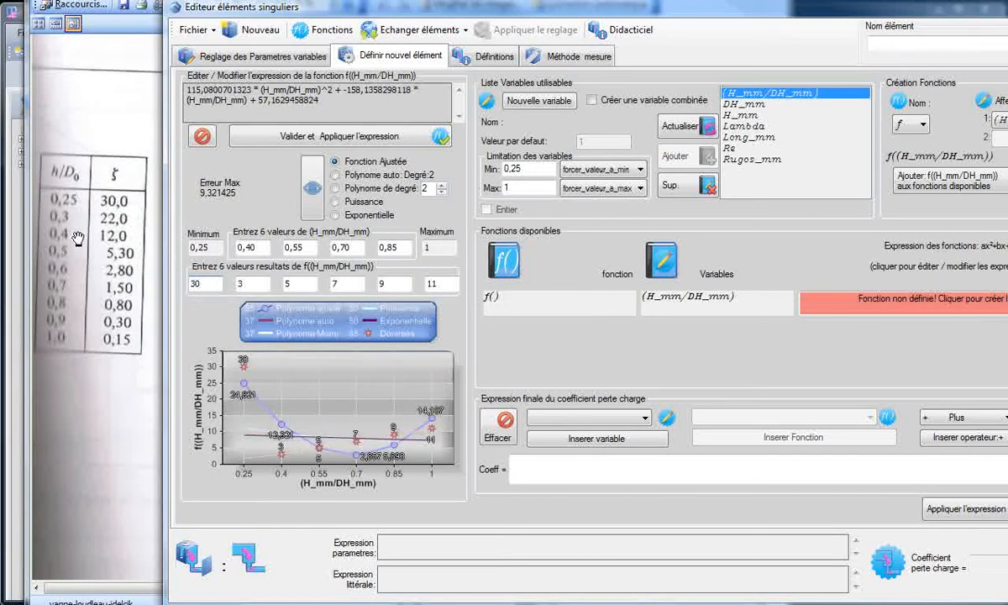
{"action": "double_click", "coordinate": [434, 281]}
{"action": "type", "text": "0,15"}
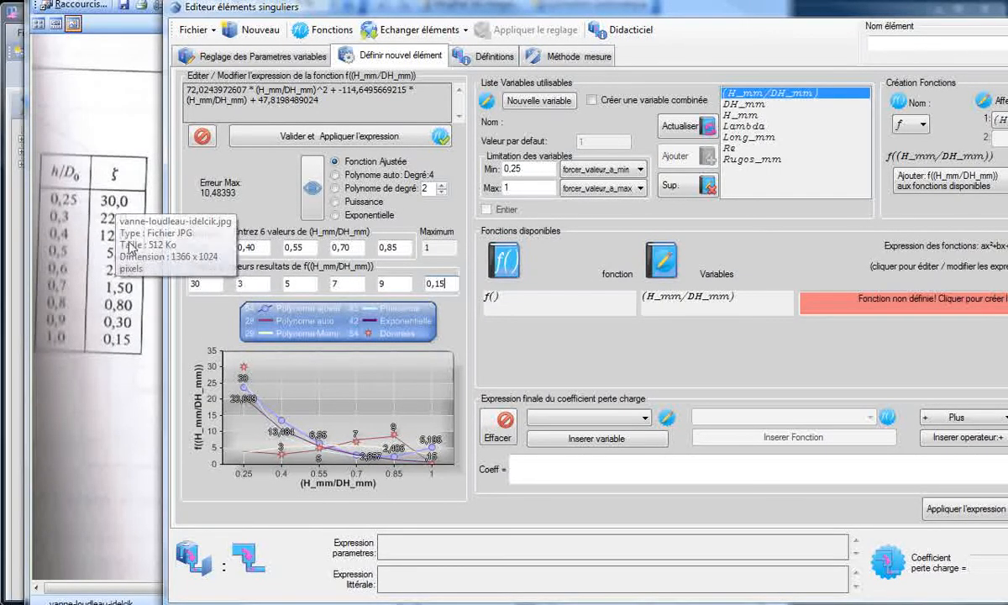
{"action": "double_click", "coordinate": [235, 283]}
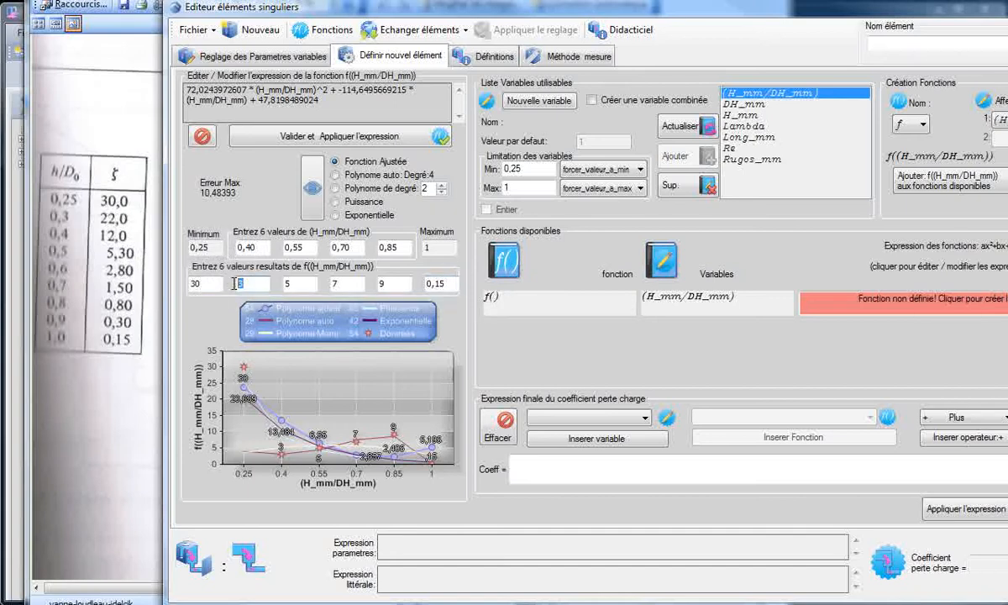
{"action": "type", "text": "12"}
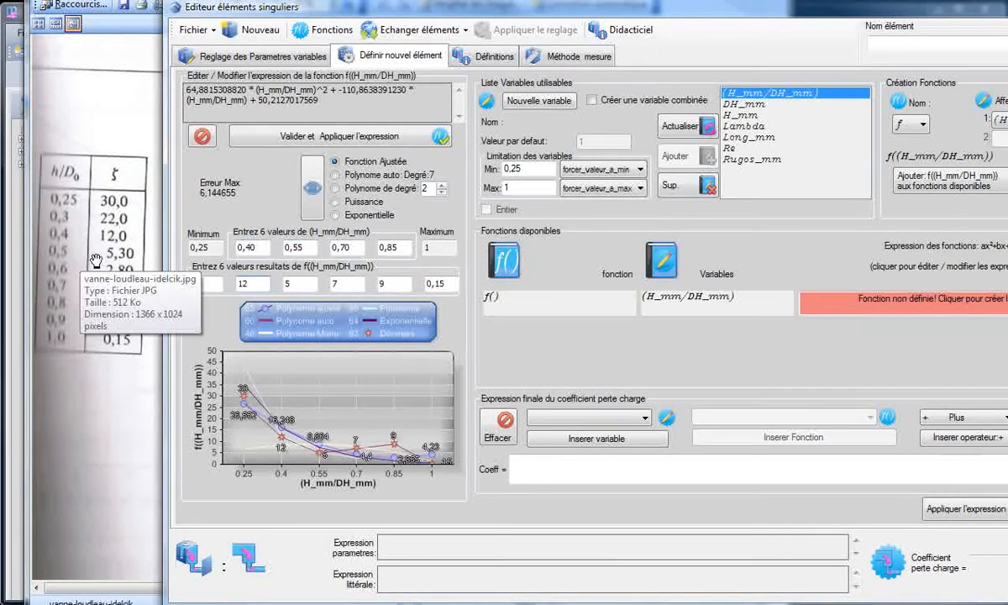
Change the third (H_mm/DH_mm) value to 0,50 with result 5,3, and set the result at 0,70 to 1,5
{"action": "type", "text": "0"}
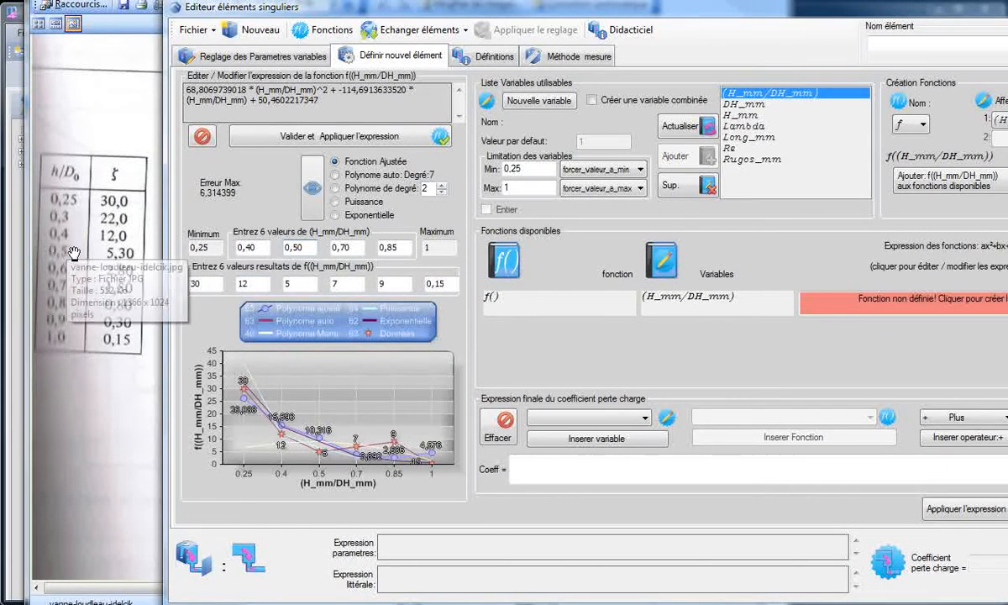
{"action": "left_click", "coordinate": [284, 283]}
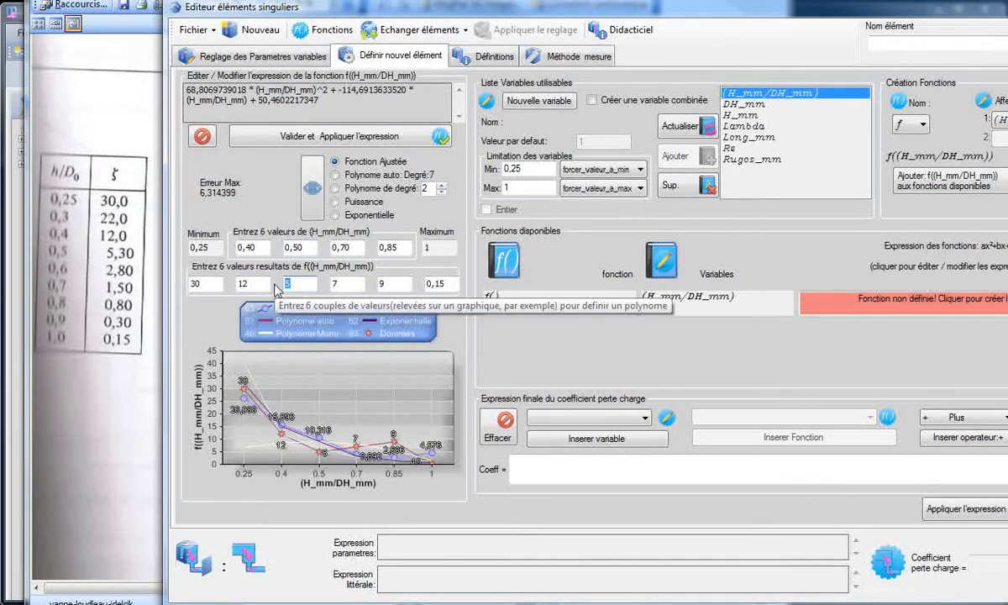
{"action": "type", "text": "5,3"}
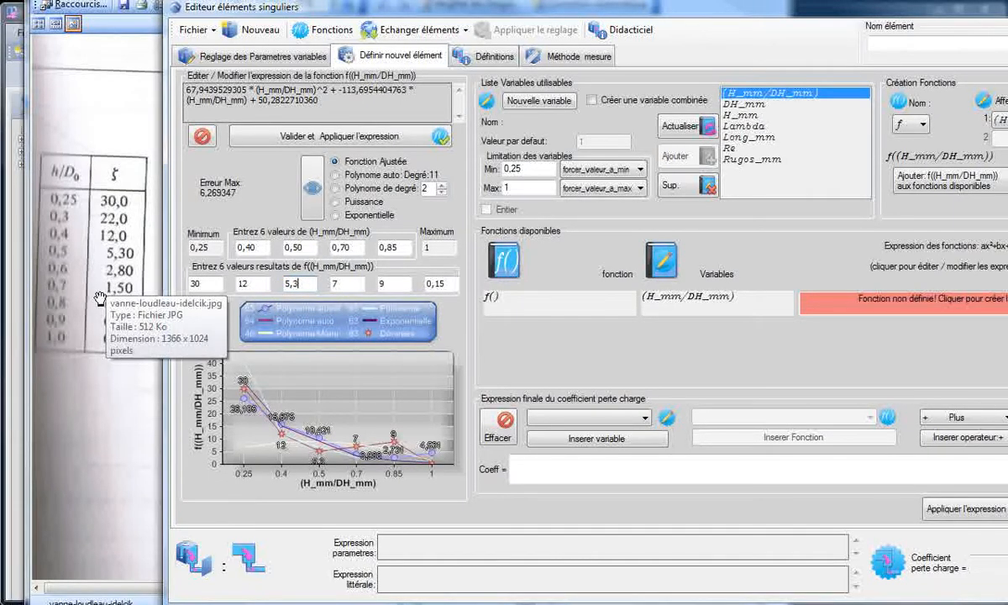
{"action": "key", "text": "Tab"}
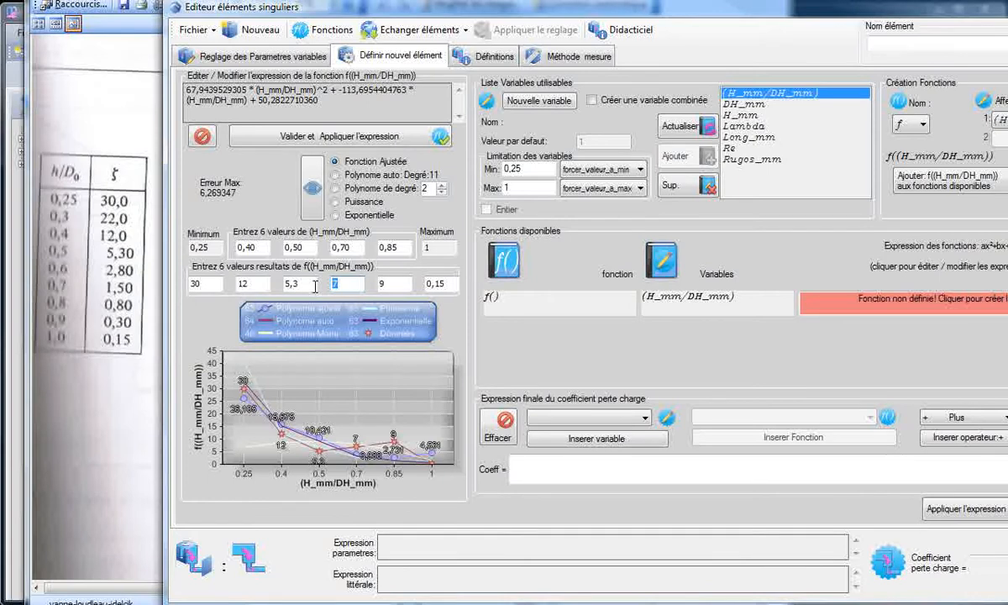
{"action": "type", "text": "1,5"}
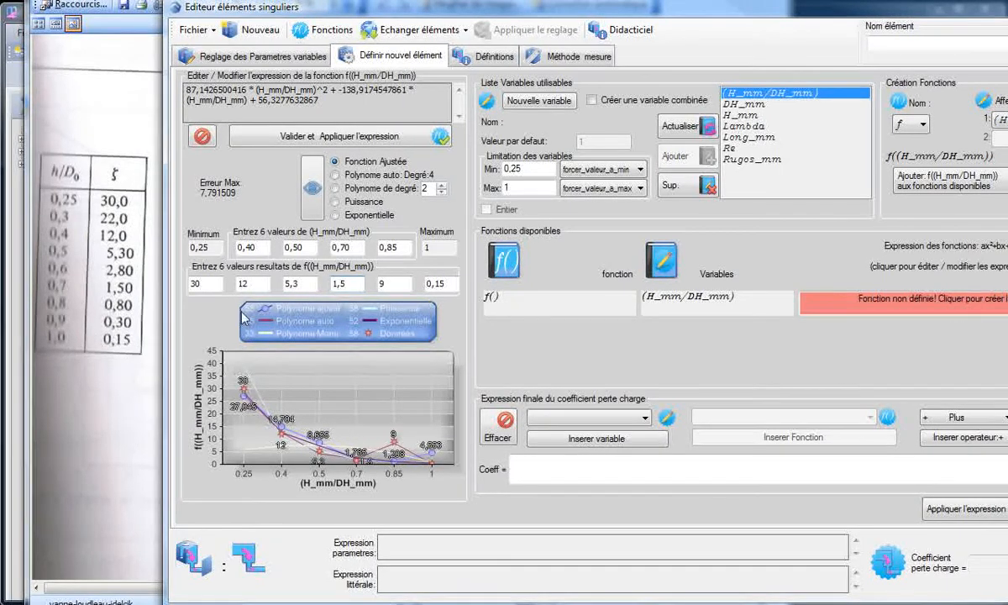
Change the fifth (H_mm/DH_mm) value to 0,90 and set its result to 0,3
{"action": "left_click_drag", "start_coordinate": [389, 247], "coordinate": [397, 248]}
{"action": "type", "text": "90"}
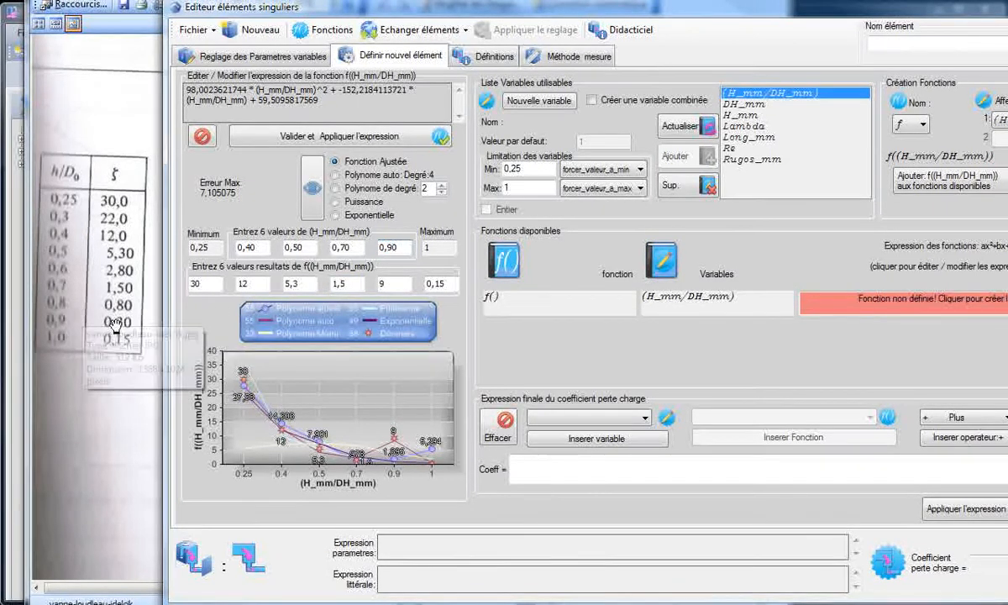
{"action": "left_click_drag", "start_coordinate": [389, 284], "coordinate": [366, 286]}
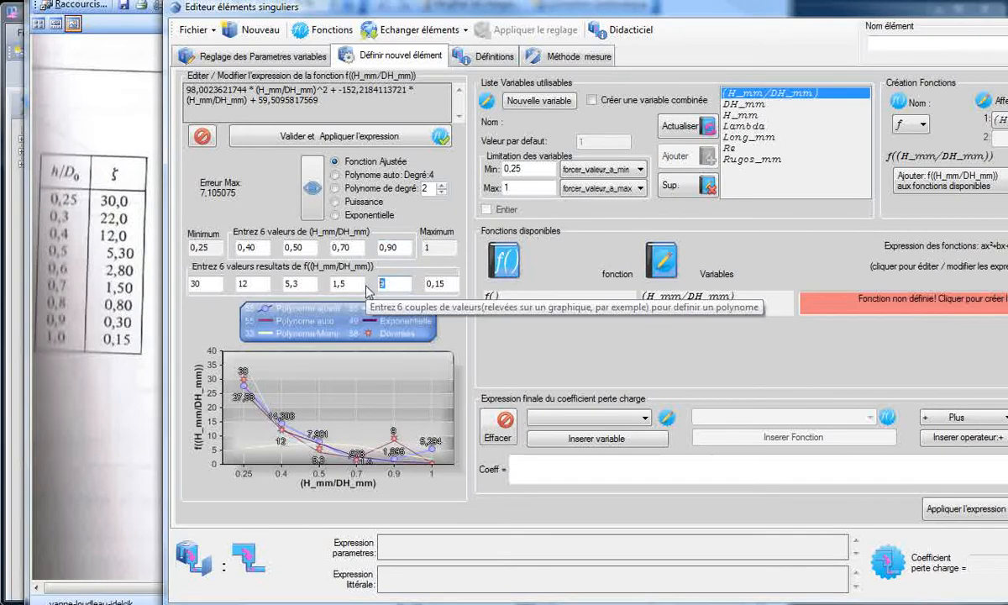
{"action": "type", "text": "0,3"}
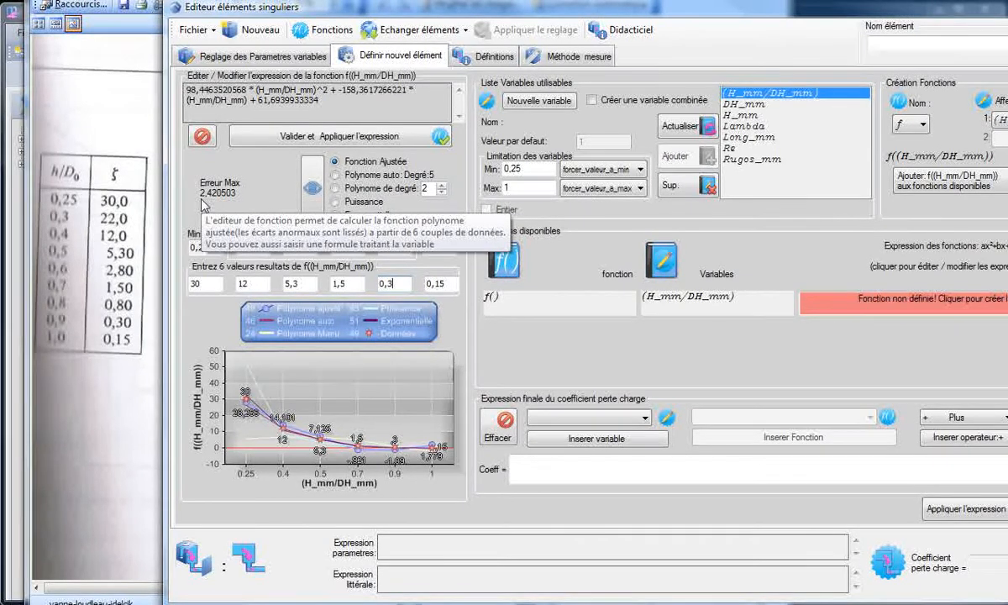
Compare the expression, maximum error and curve of the automatic polynomial, degree-2 polynomial, power and exponential fits
{"action": "left_click", "coordinate": [336, 174]}
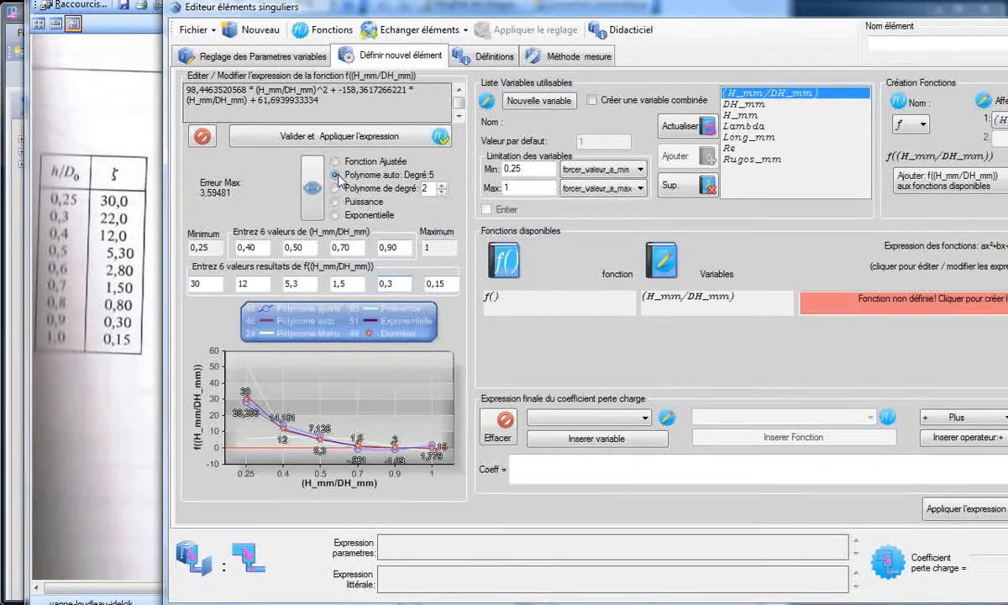
{"action": "left_click", "coordinate": [335, 188]}
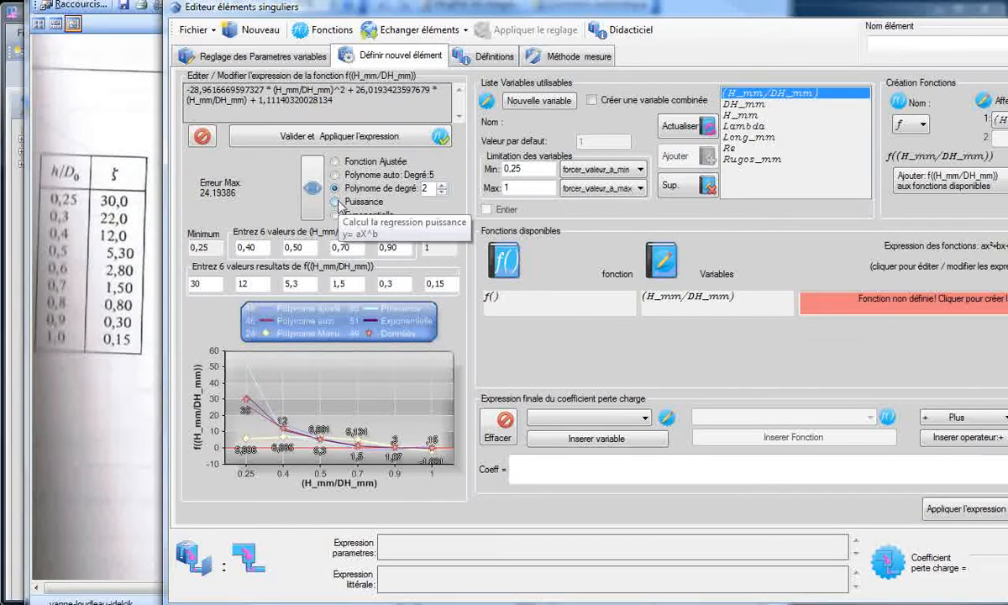
{"action": "left_click", "coordinate": [335, 204]}
{"action": "left_click", "coordinate": [335, 215]}
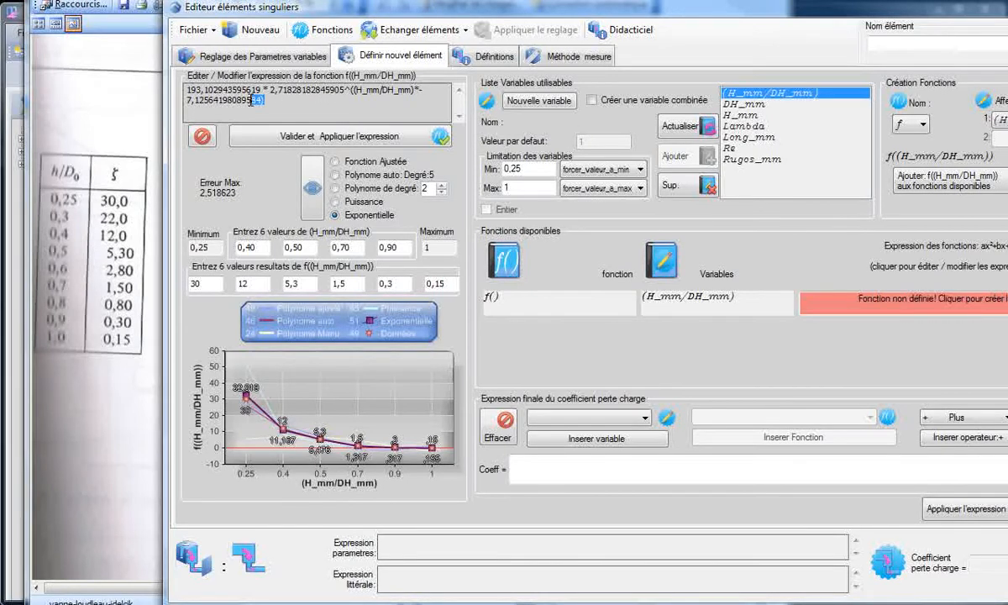
{"action": "left_click_drag", "start_coordinate": [307, 105], "coordinate": [178, 86]}
{"action": "left_click", "coordinate": [367, 176]}
{"action": "left_click", "coordinate": [347, 191]}
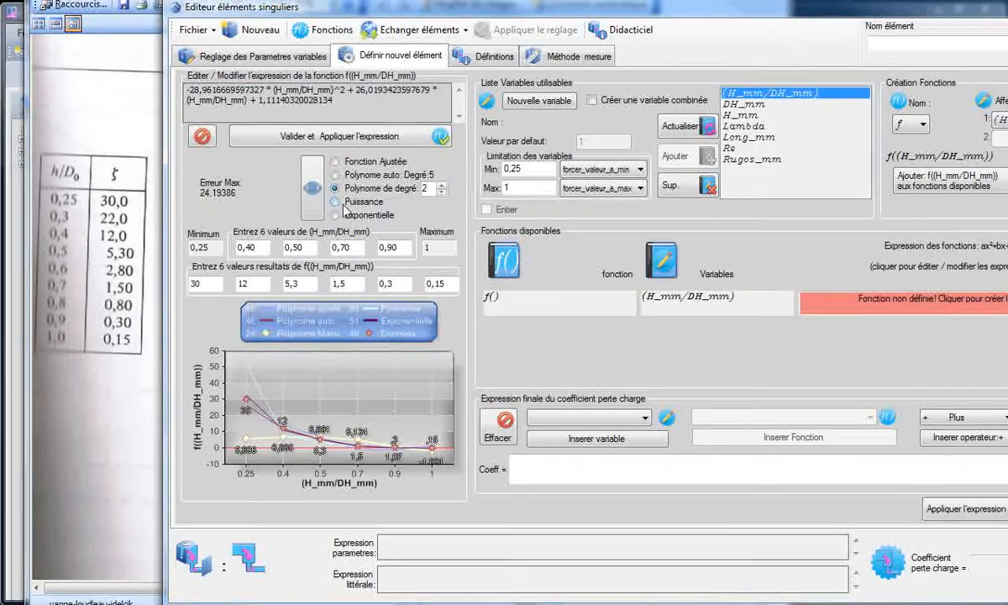
{"action": "left_click", "coordinate": [347, 202]}
{"action": "left_click", "coordinate": [347, 218]}
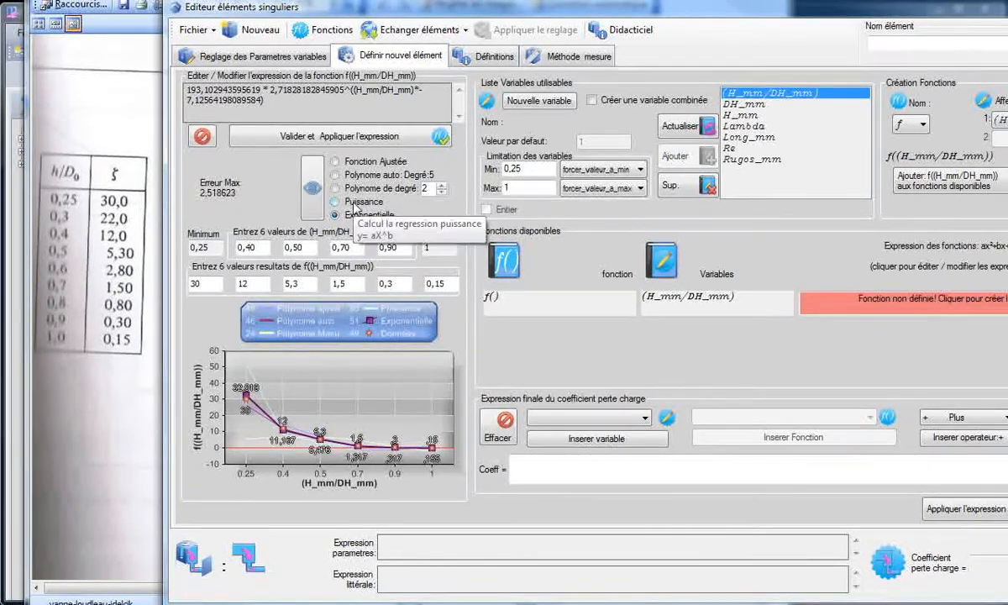
Review all five fit types again, ending on the adjusted function, to judge which one best follows the data points
{"action": "left_click", "coordinate": [353, 200]}
{"action": "left_click", "coordinate": [349, 187]}
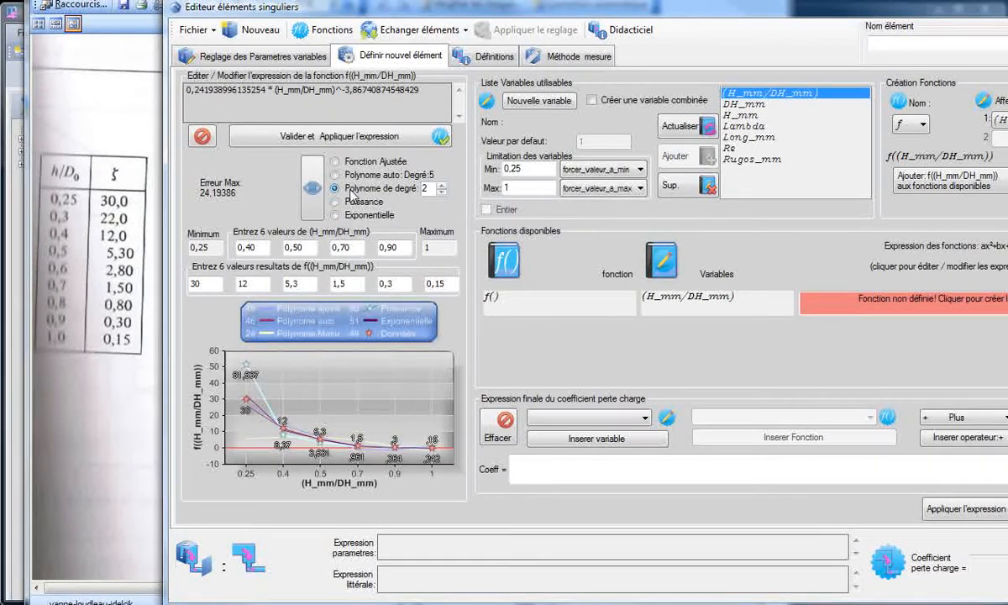
{"action": "left_click", "coordinate": [346, 174]}
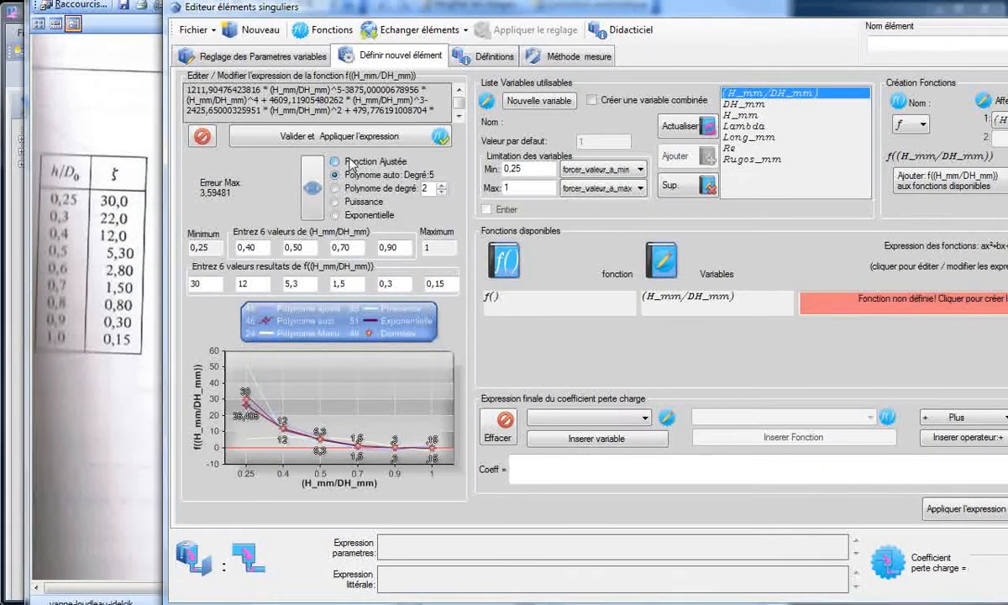
{"action": "left_click", "coordinate": [347, 162]}
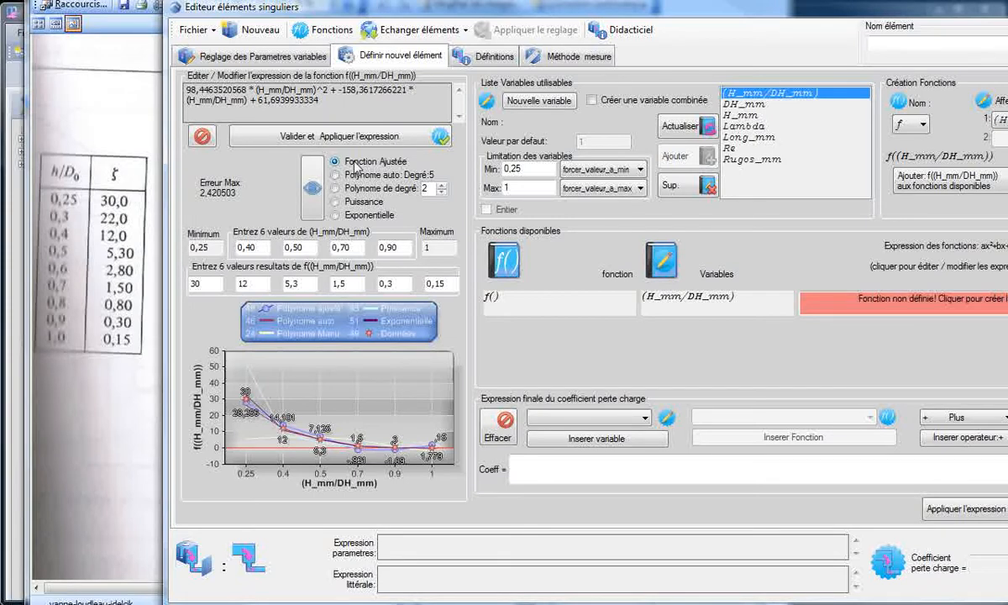
{"action": "left_click", "coordinate": [347, 216]}
{"action": "left_click", "coordinate": [345, 202]}
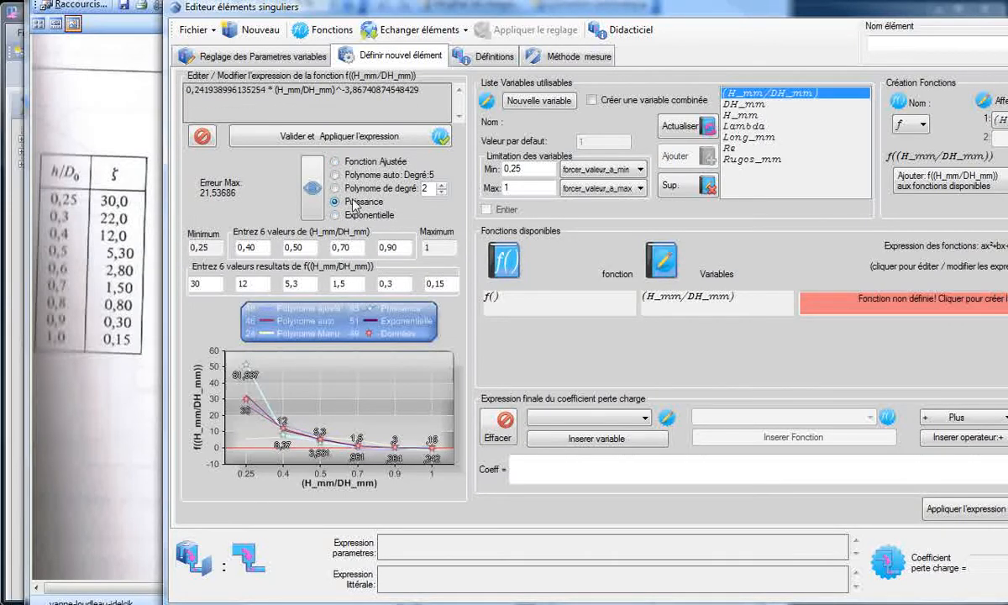
{"action": "left_click", "coordinate": [352, 187]}
{"action": "left_click", "coordinate": [356, 174]}
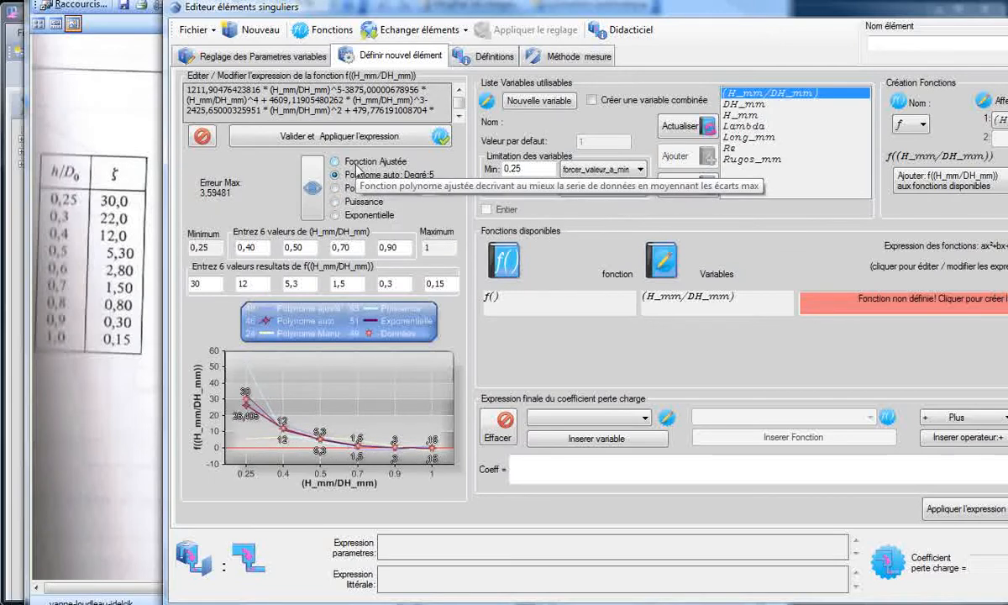
{"action": "left_click", "coordinate": [357, 164]}
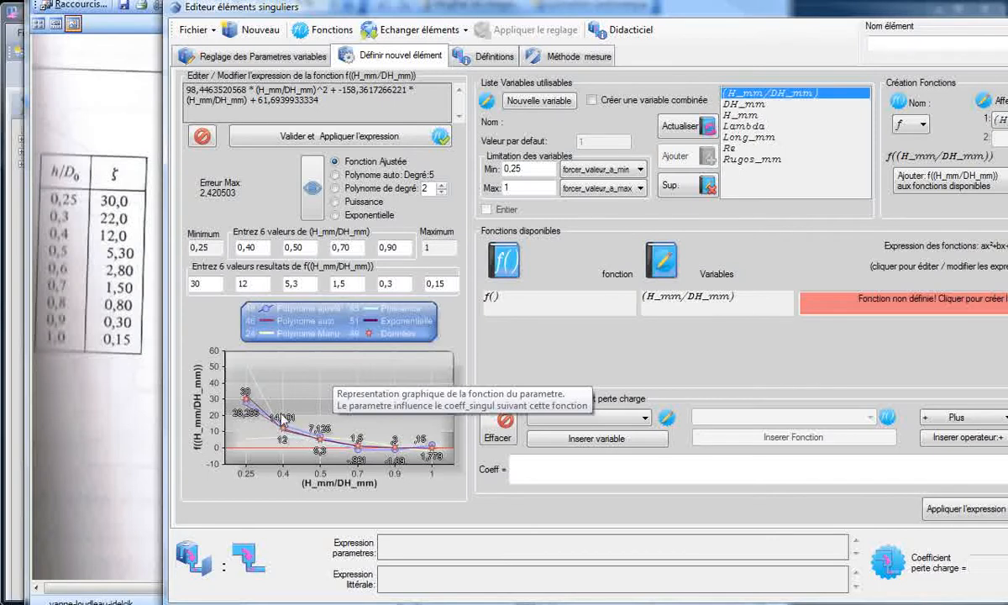
Check the published ζ curve of the valve and apply the exponential fit as the expression of f((H_mm/DH_mm))
{"action": "left_click_drag", "start_coordinate": [487, 2], "coordinate": [105, 1]}
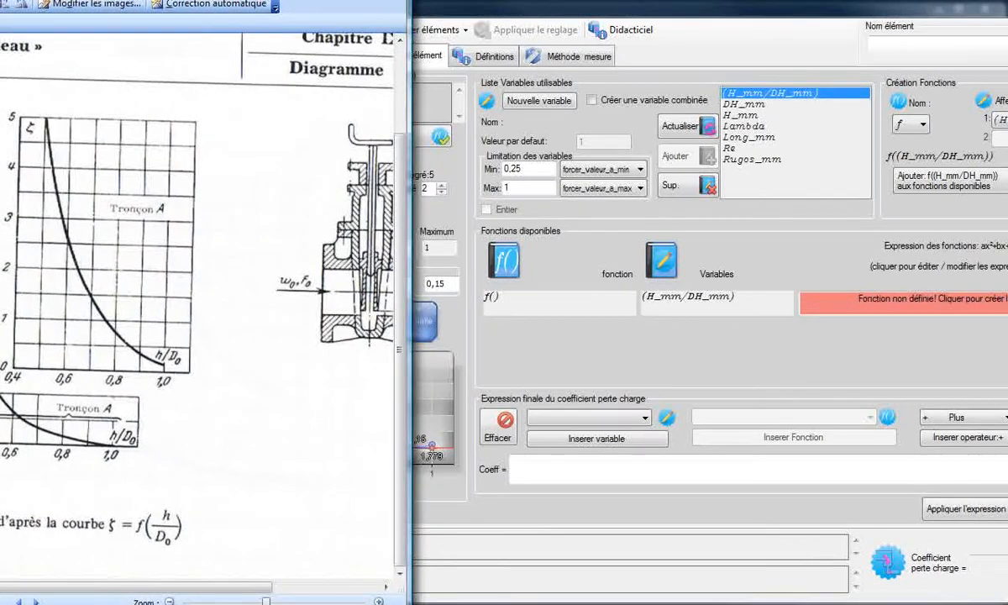
{"action": "left_click", "coordinate": [542, 9]}
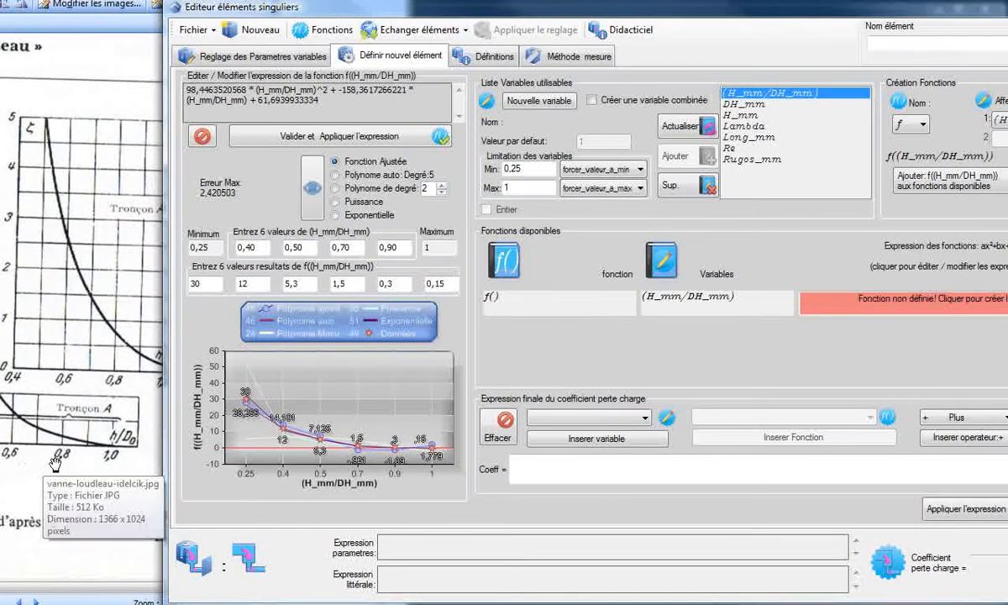
{"action": "left_click", "coordinate": [337, 216]}
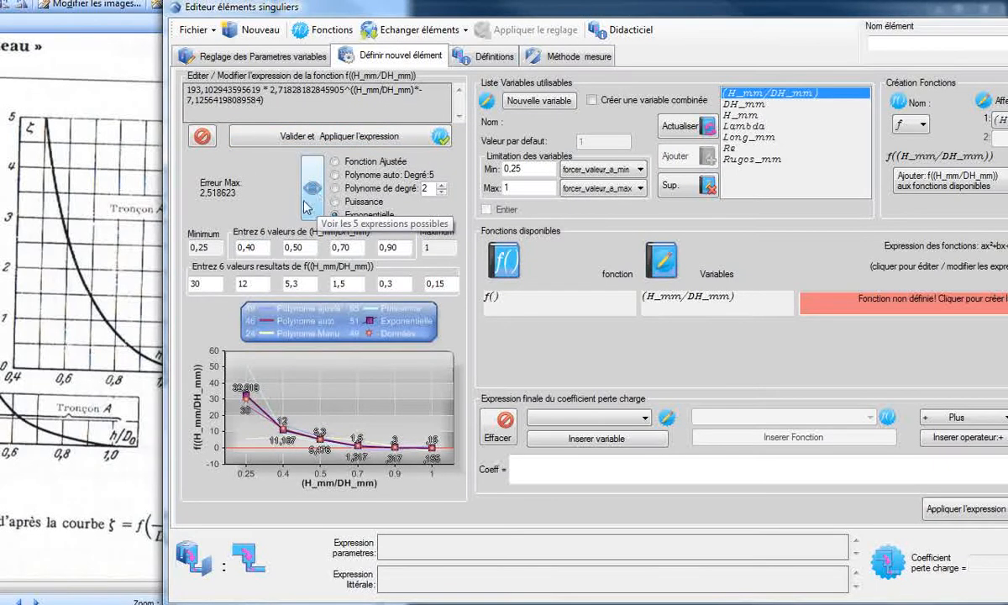
{"action": "left_click", "coordinate": [321, 139]}
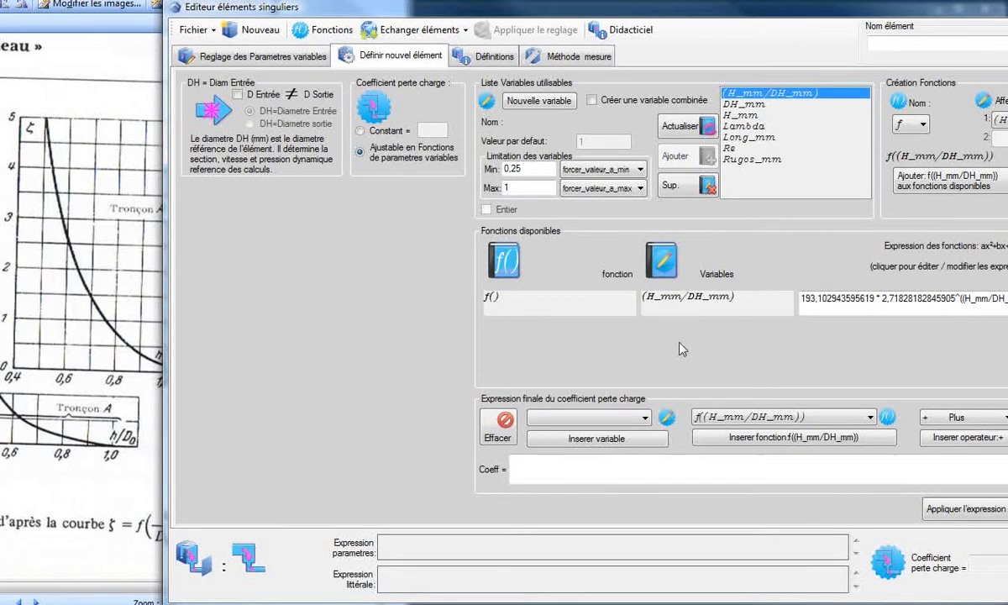
Insert the function f((H_mm/DH_mm)) as the final pressure loss coefficient expression and check the computed coefficient
{"action": "left_click", "coordinate": [549, 470]}
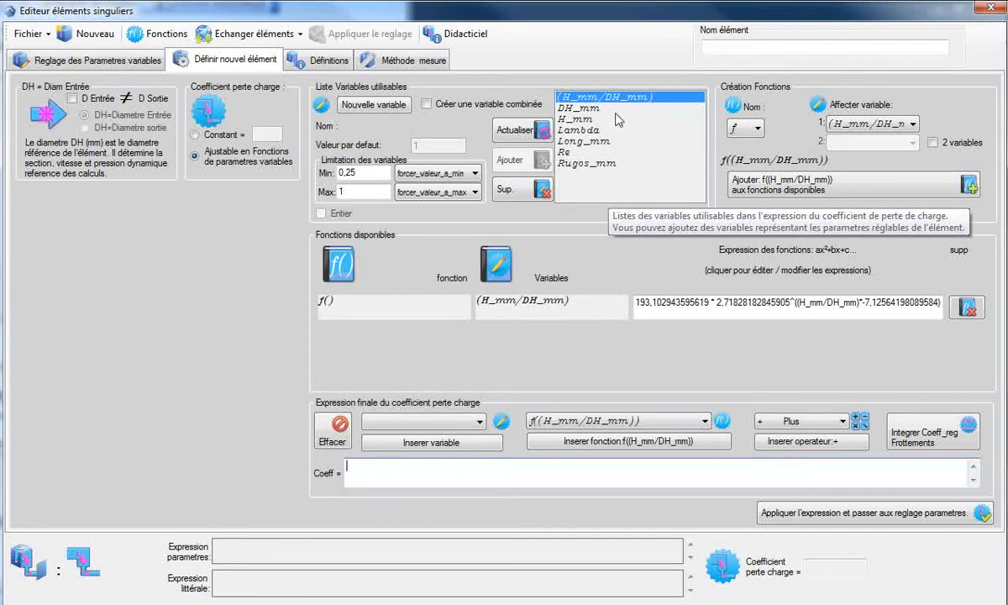
{"action": "left_click_drag", "start_coordinate": [576, 303], "coordinate": [481, 300]}
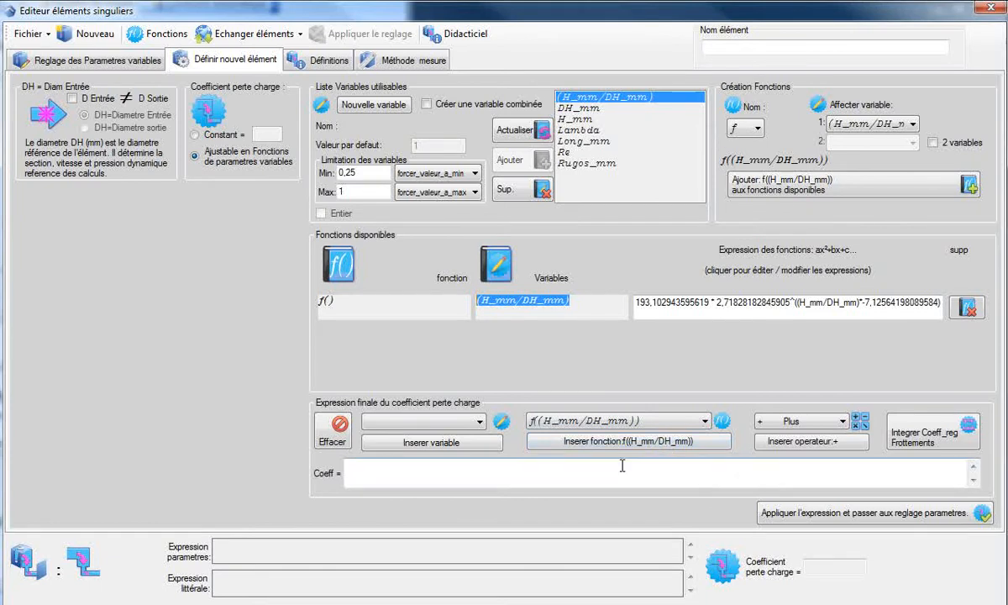
{"action": "left_click", "coordinate": [625, 447]}
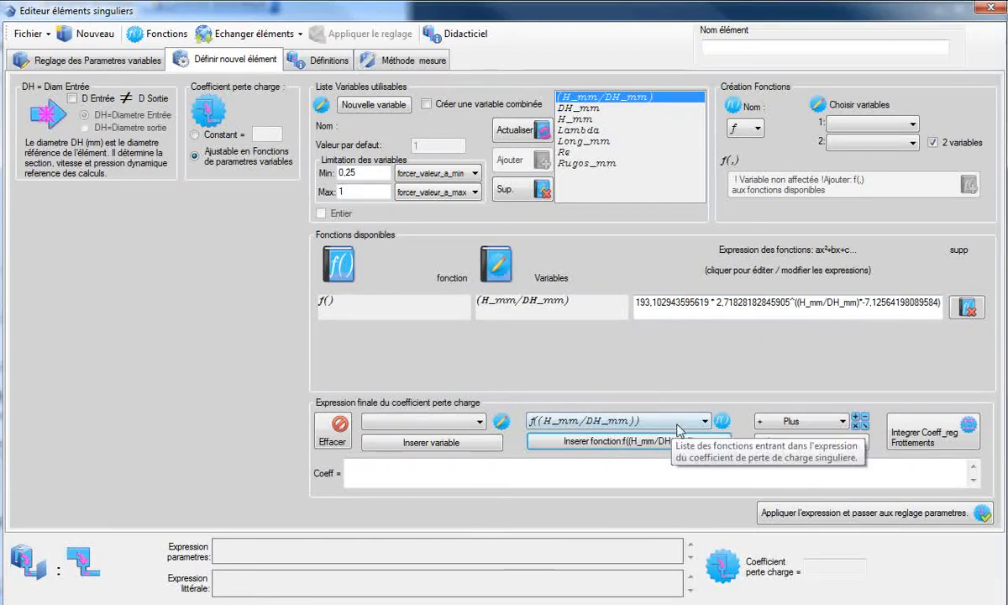
{"action": "left_click", "coordinate": [704, 421]}
{"action": "left_click", "coordinate": [638, 435]}
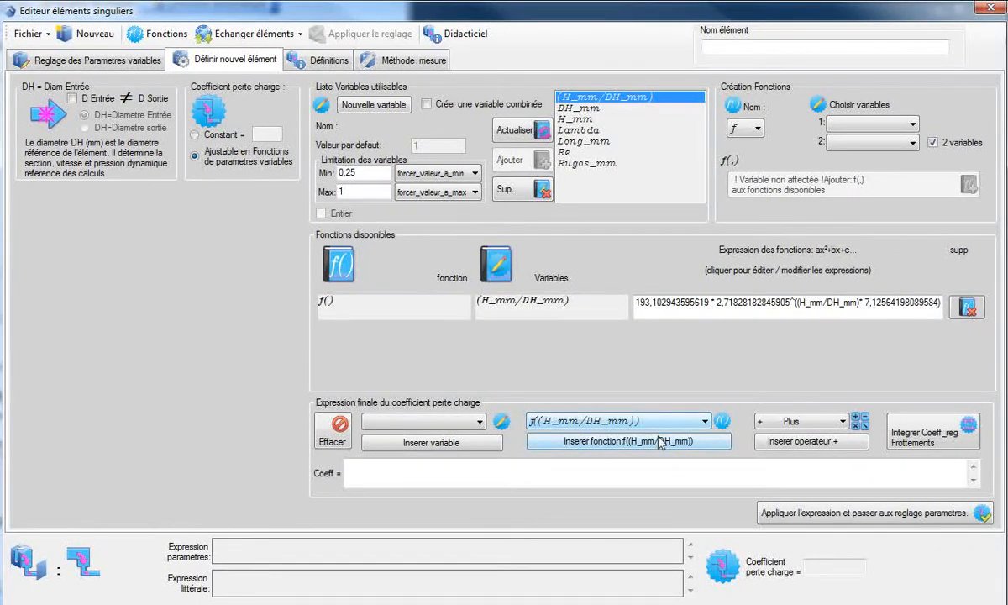
{"action": "left_click", "coordinate": [603, 443]}
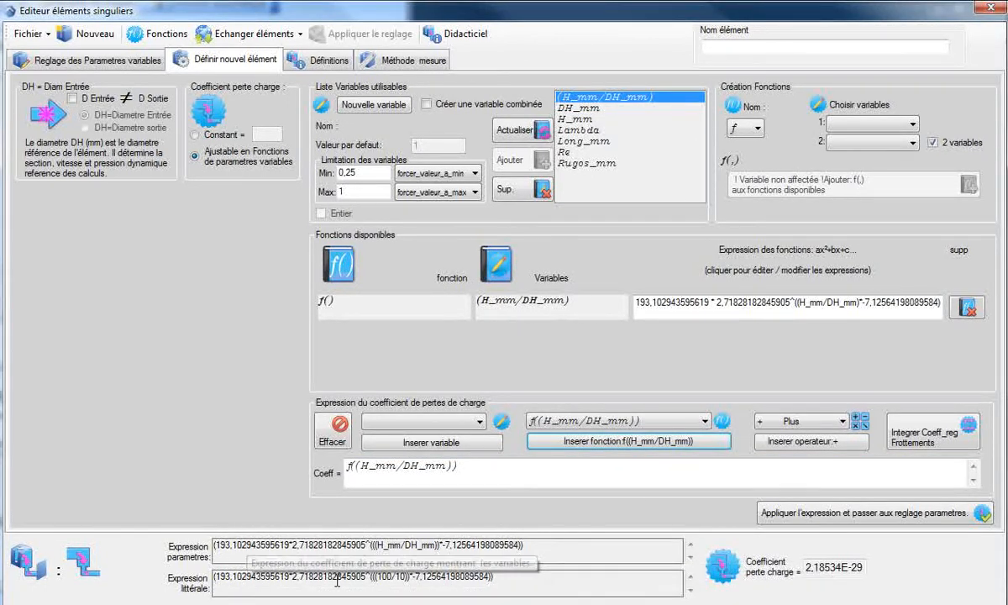
{"action": "left_click_drag", "start_coordinate": [806, 567], "coordinate": [900, 567]}
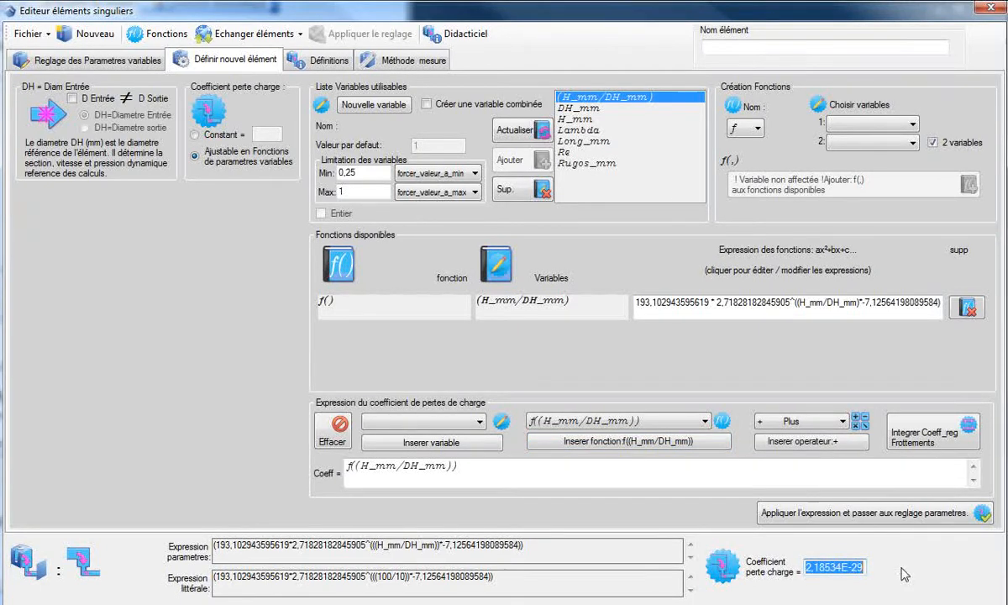
Apply the coefficient expression, go on to the parameter settings and set the inlet diameter to 200 mm
{"action": "left_click", "coordinate": [843, 514]}
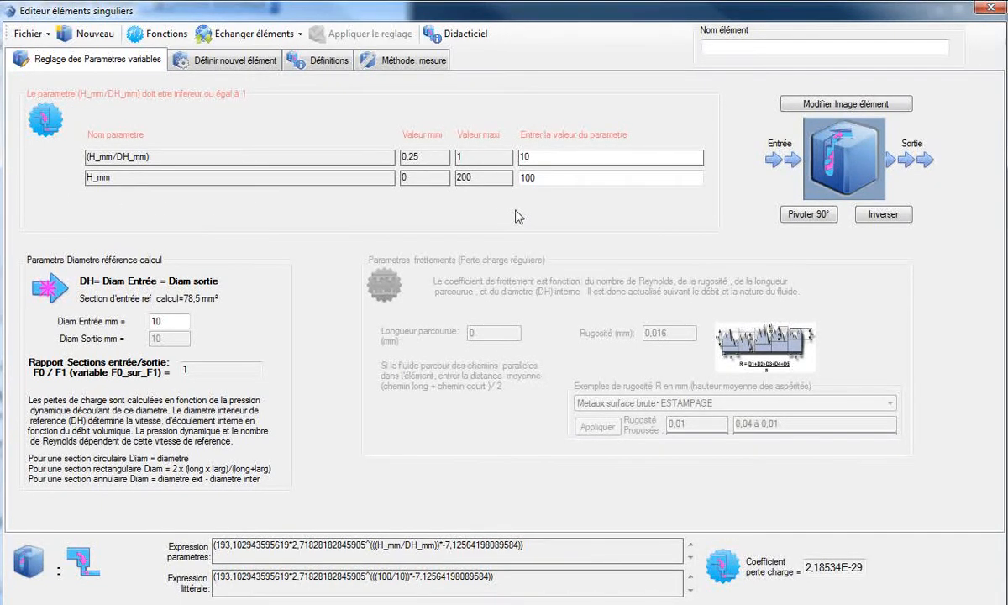
{"action": "double_click", "coordinate": [169, 321]}
{"action": "type", "text": "200"}
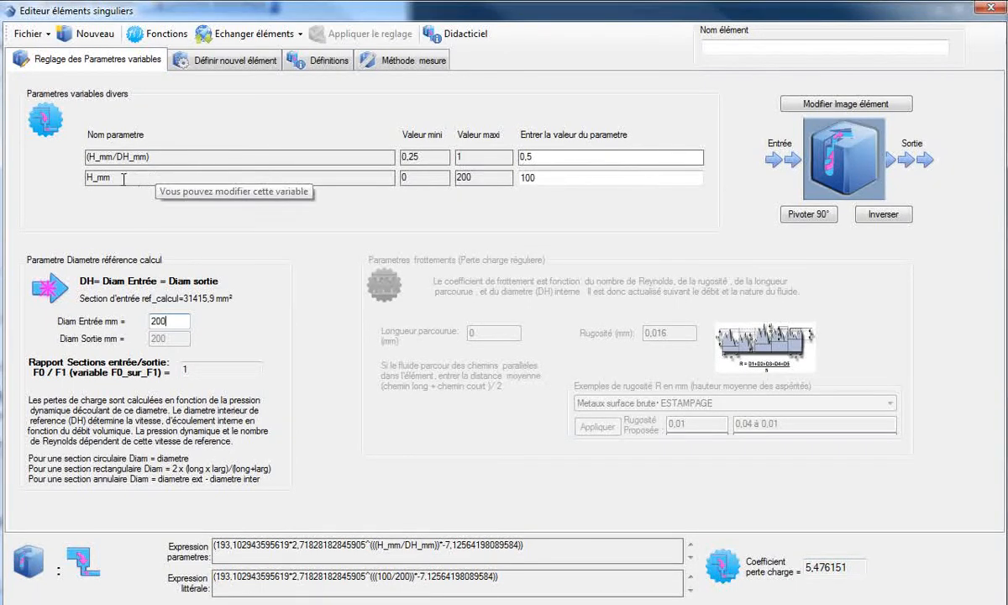
Set the H_mm parameter to 150 and check the pressure loss coefficient it gives
{"action": "left_click_drag", "start_coordinate": [120, 178], "coordinate": [59, 164]}
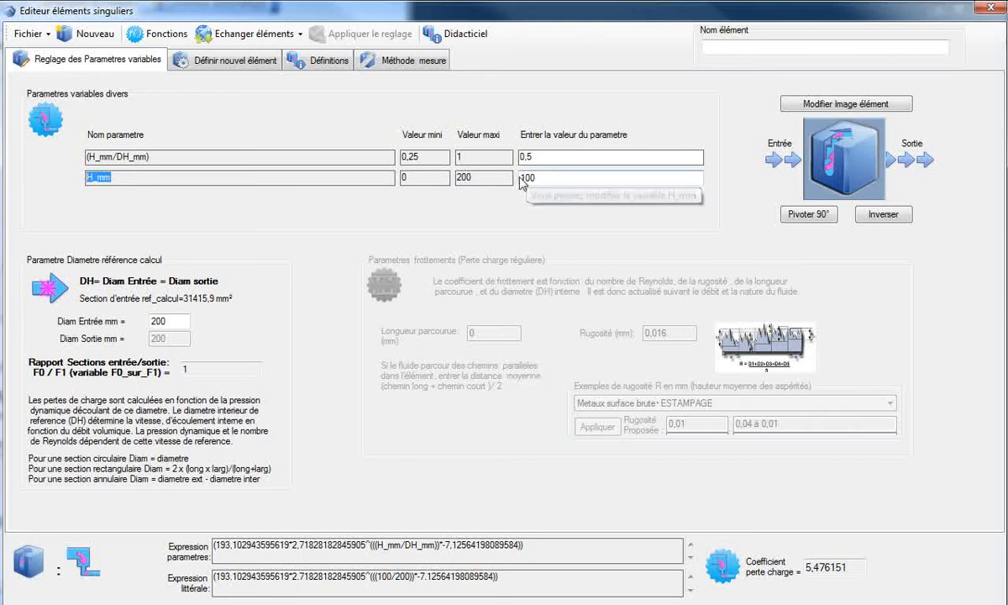
{"action": "left_click_drag", "start_coordinate": [547, 177], "coordinate": [515, 176]}
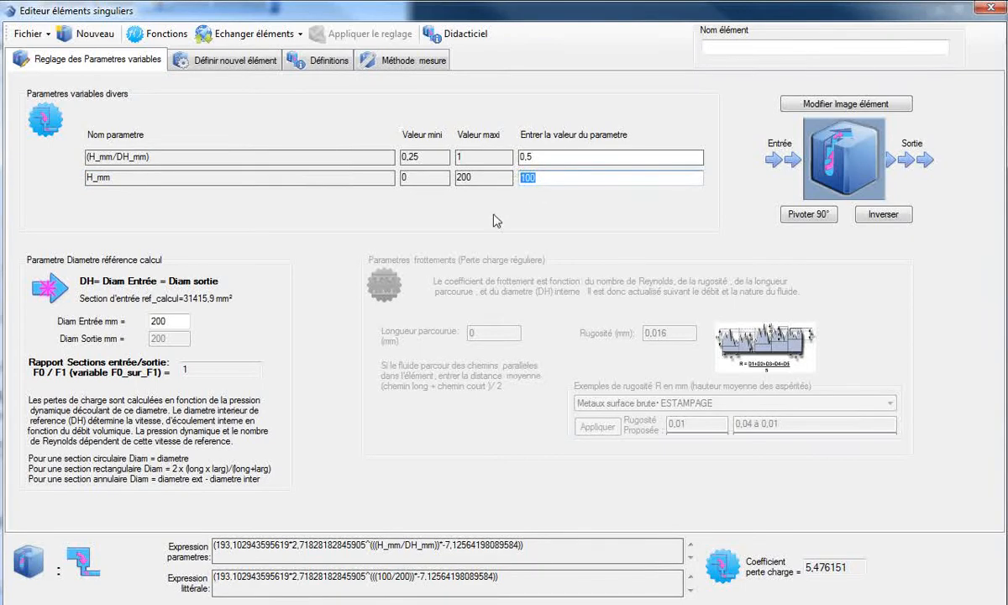
{"action": "left_click", "coordinate": [523, 176]}
{"action": "key", "text": "Delete"}
{"action": "type", "text": "5"}
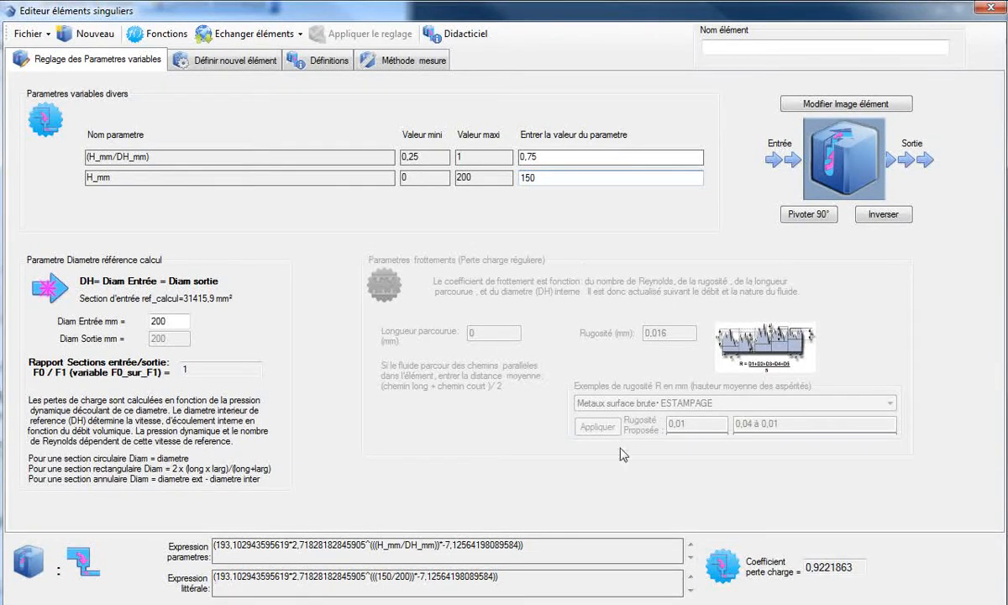
{"action": "double_click", "coordinate": [851, 567]}
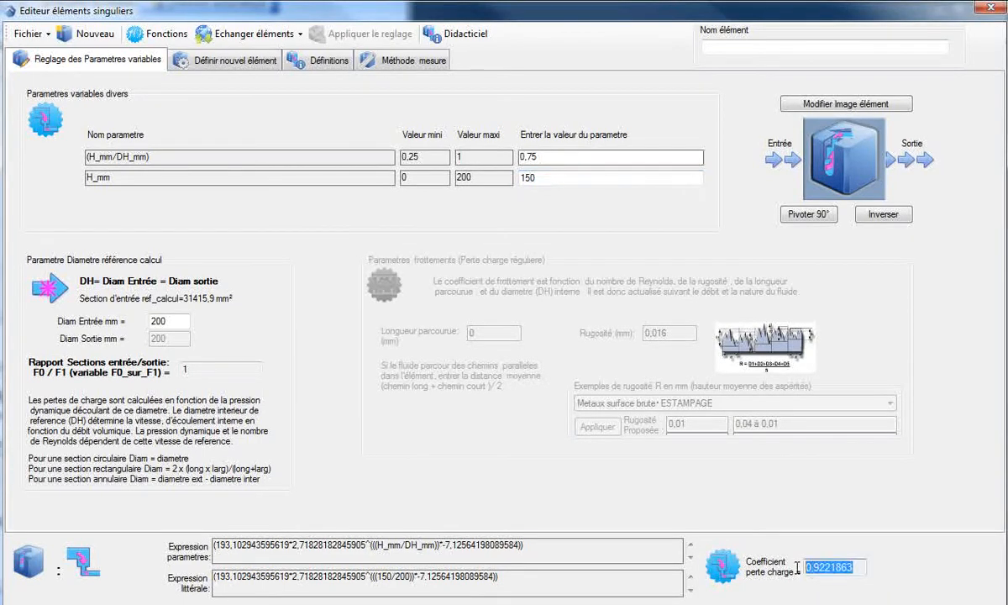
Look back at the element definition, return to the variable parameters and set H_mm to 100
{"action": "left_click", "coordinate": [237, 62]}
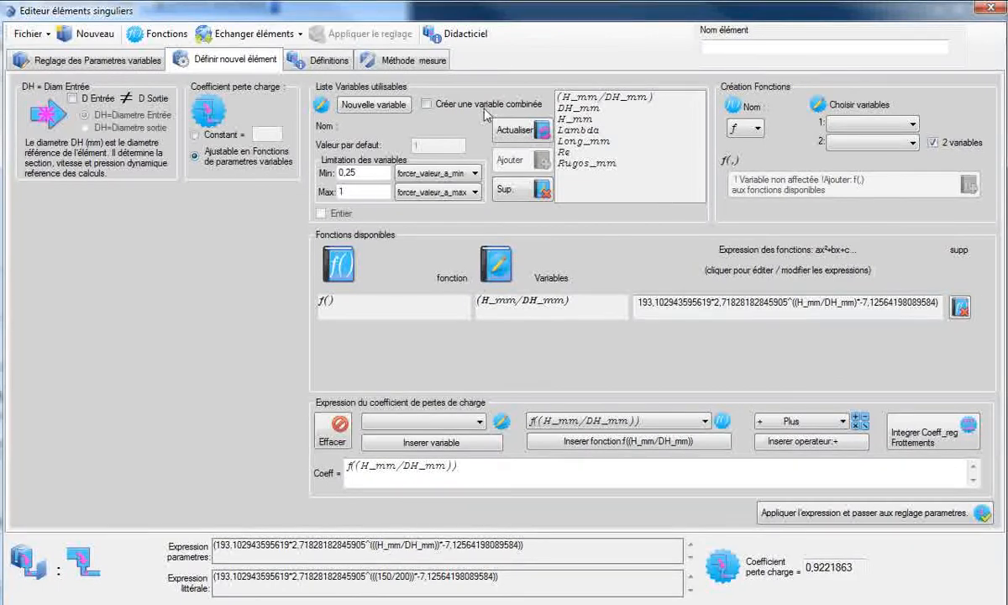
{"action": "left_click", "coordinate": [102, 65]}
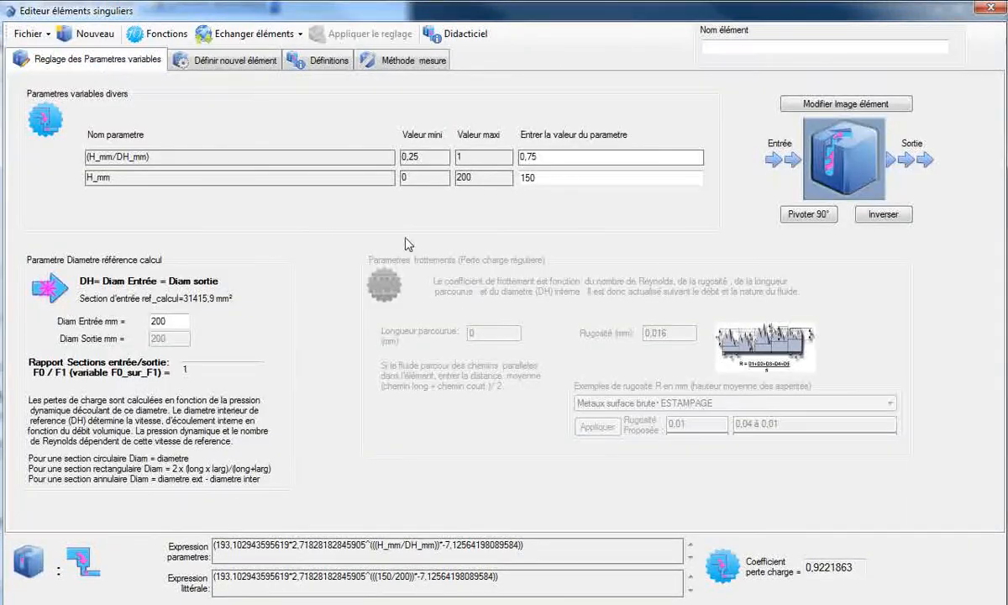
{"action": "left_click", "coordinate": [524, 178]}
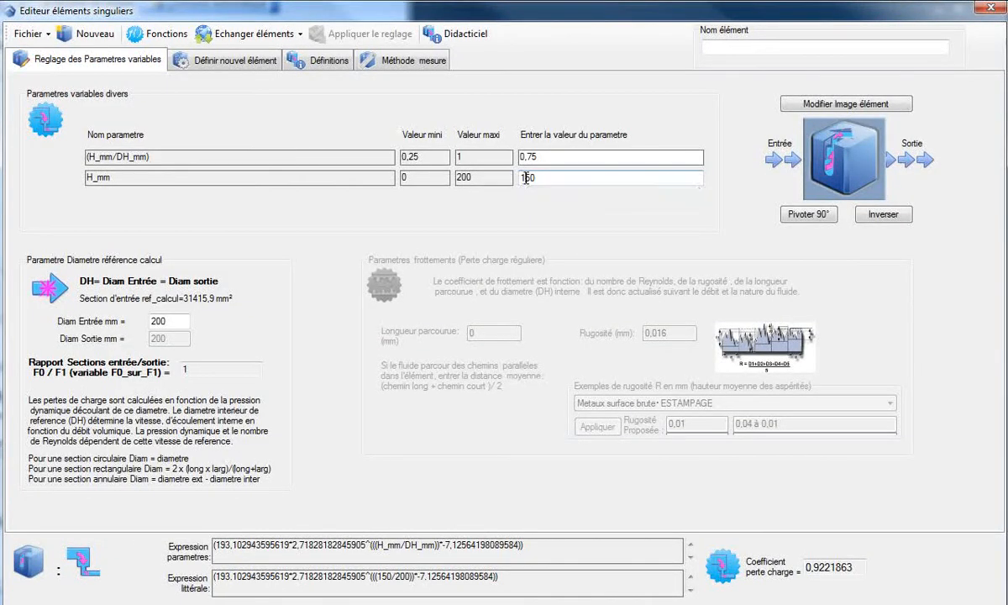
{"action": "key", "text": "Delete"}
{"action": "type", "text": "0"}
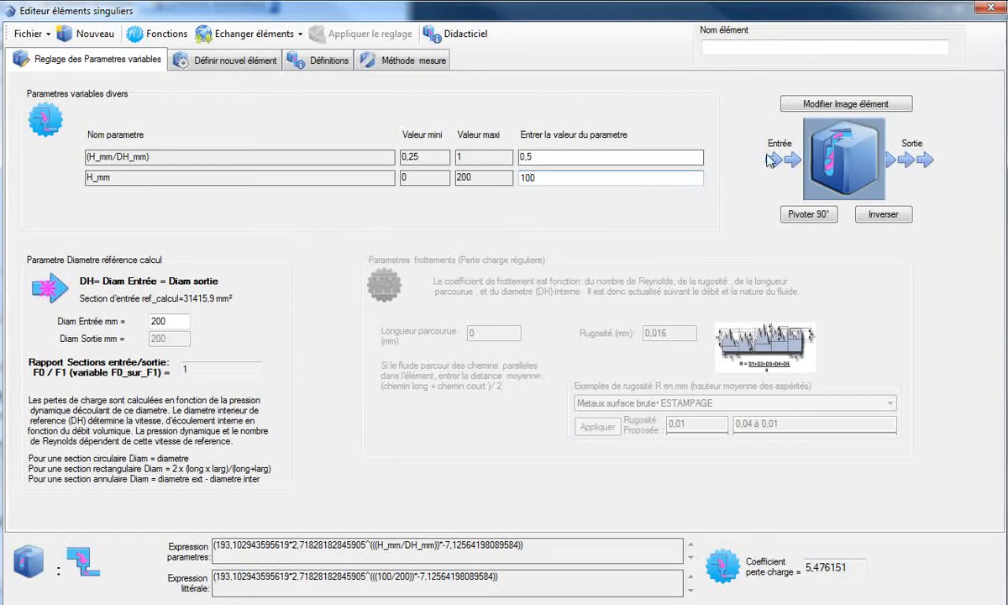
Name the element Vanne_loudleau and replace its image with the valve drawing from the didacticiels folder
{"action": "left_click", "coordinate": [714, 48]}
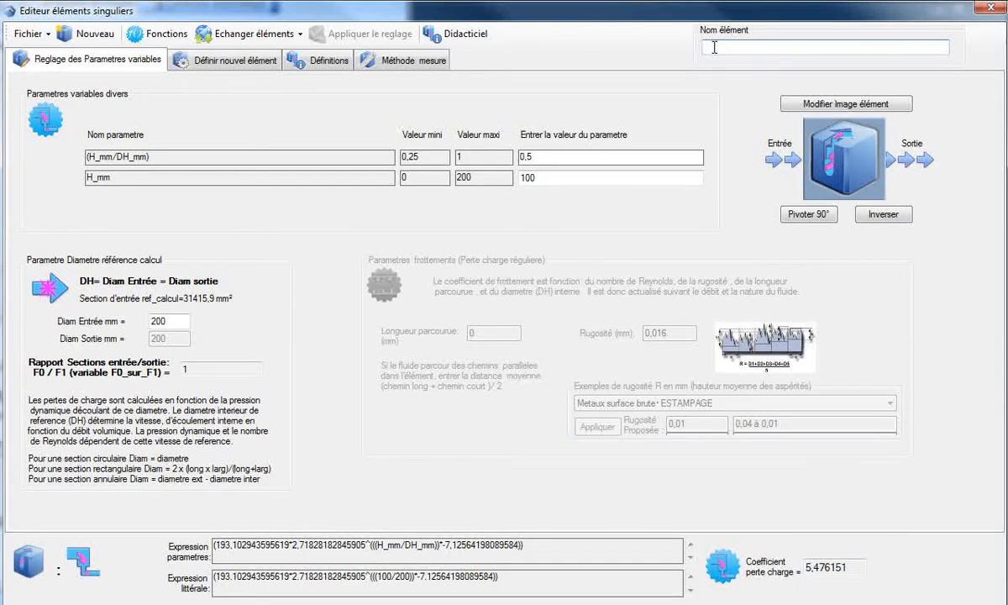
{"action": "type", "text": "Vanne_loudleau"}
{"action": "left_click", "coordinate": [868, 105]}
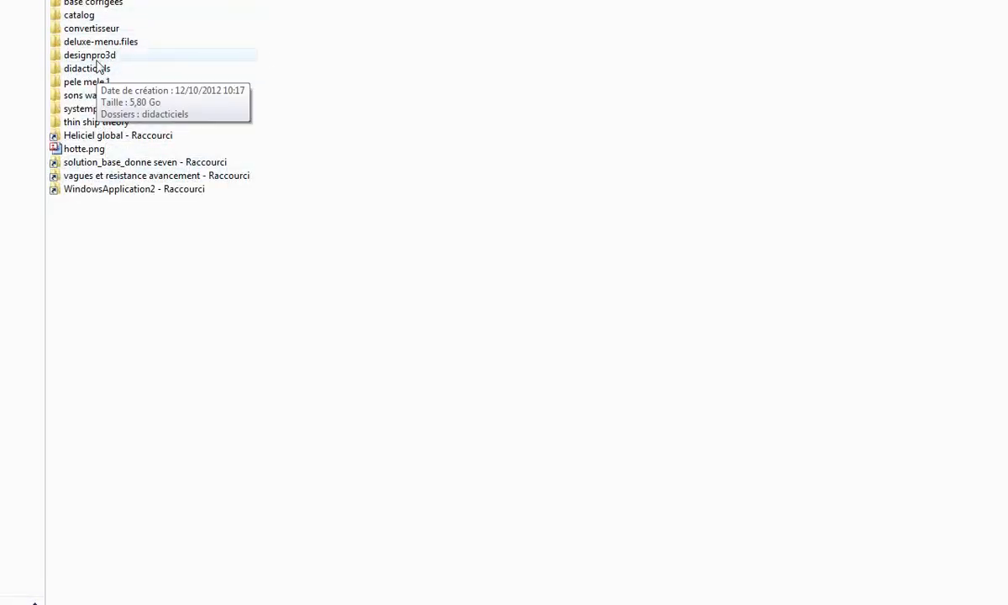
{"action": "double_click", "coordinate": [97, 72]}
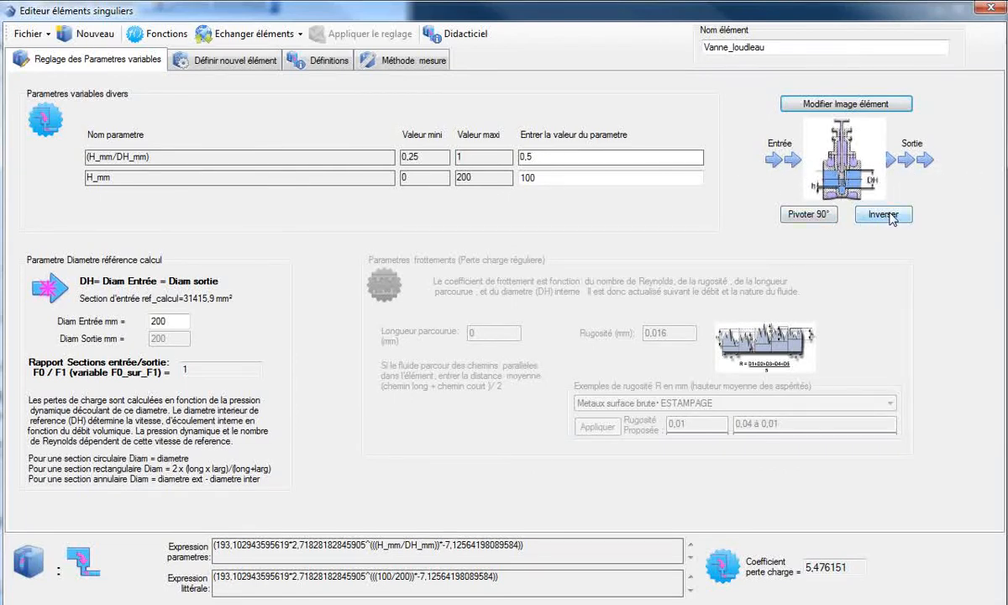
Rotate the valve image through a full turn in 90° increments
{"action": "left_click", "coordinate": [823, 217]}
{"action": "left_click", "coordinate": [822, 218]}
{"action": "left_click", "coordinate": [822, 217]}
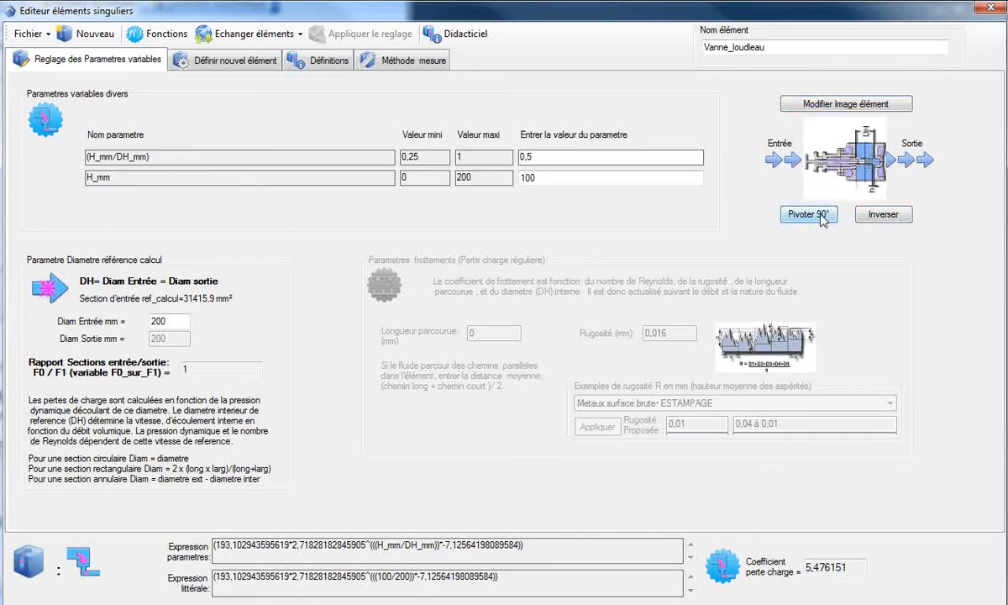
{"action": "left_click", "coordinate": [822, 218]}
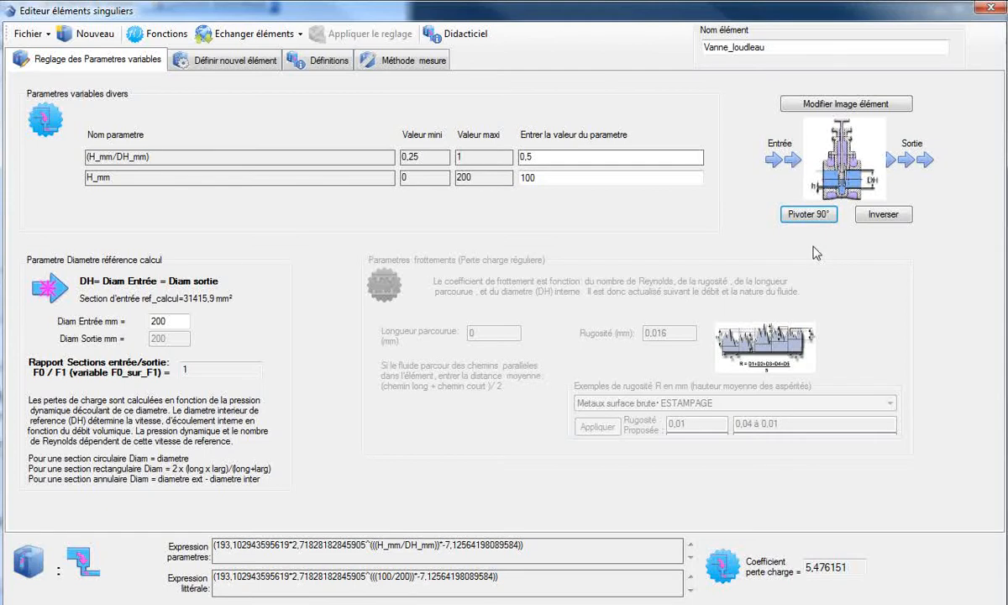
Save the Vanne_loudleau element to the library of singular elements
{"action": "left_click", "coordinate": [39, 35]}
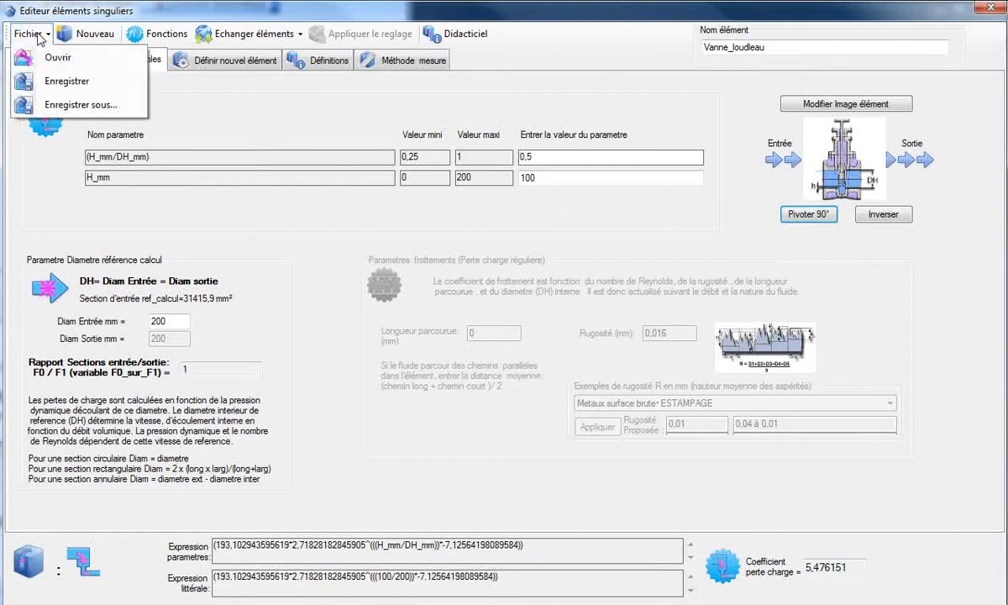
{"action": "left_click", "coordinate": [62, 84]}
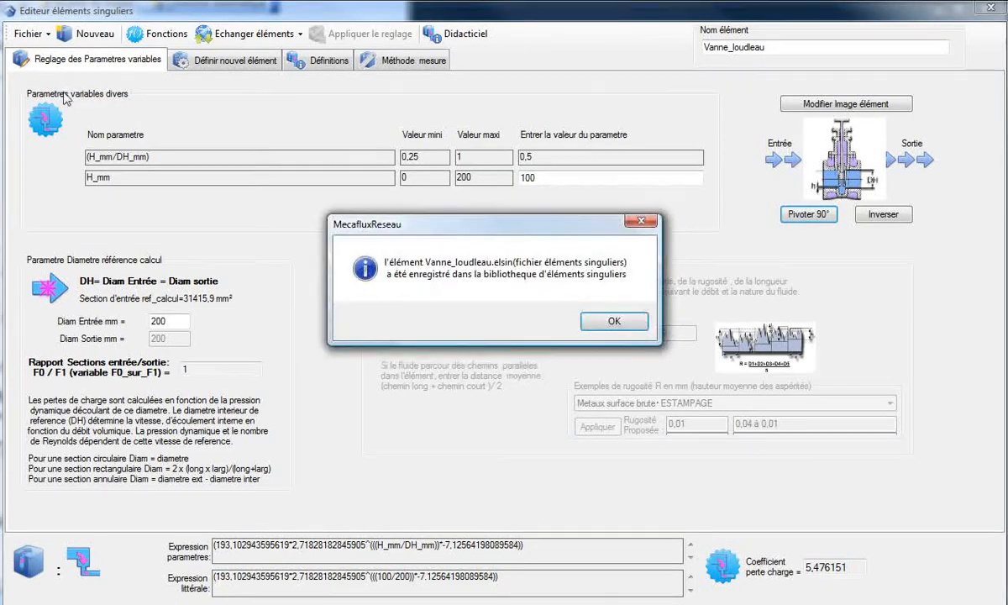
{"action": "left_click", "coordinate": [614, 322]}
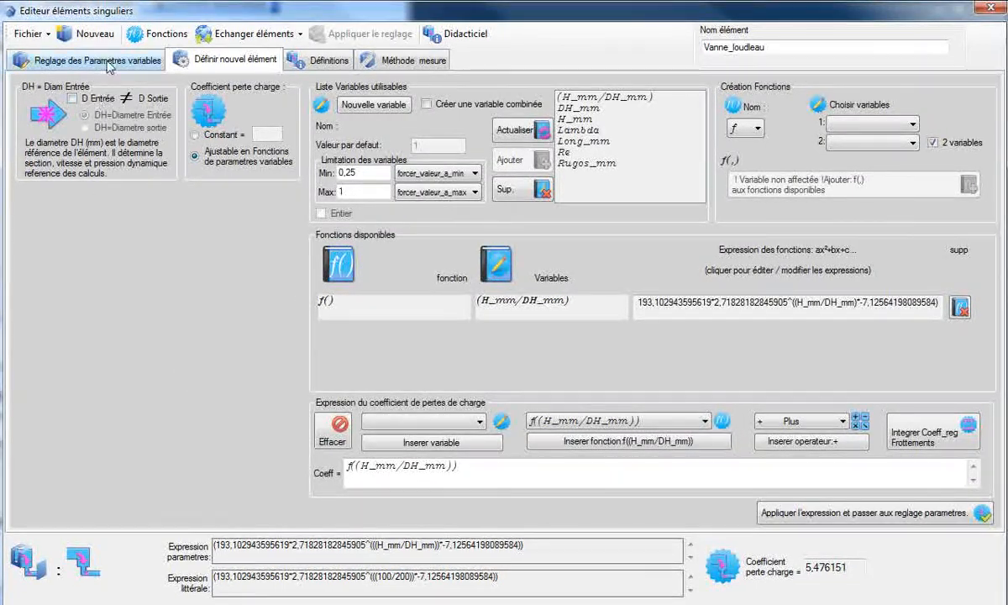
Review the scanned Loudleau valve diagram with its coefficient table and curves, and return to the element editor
{"action": "key", "text": "alt+Tab"}
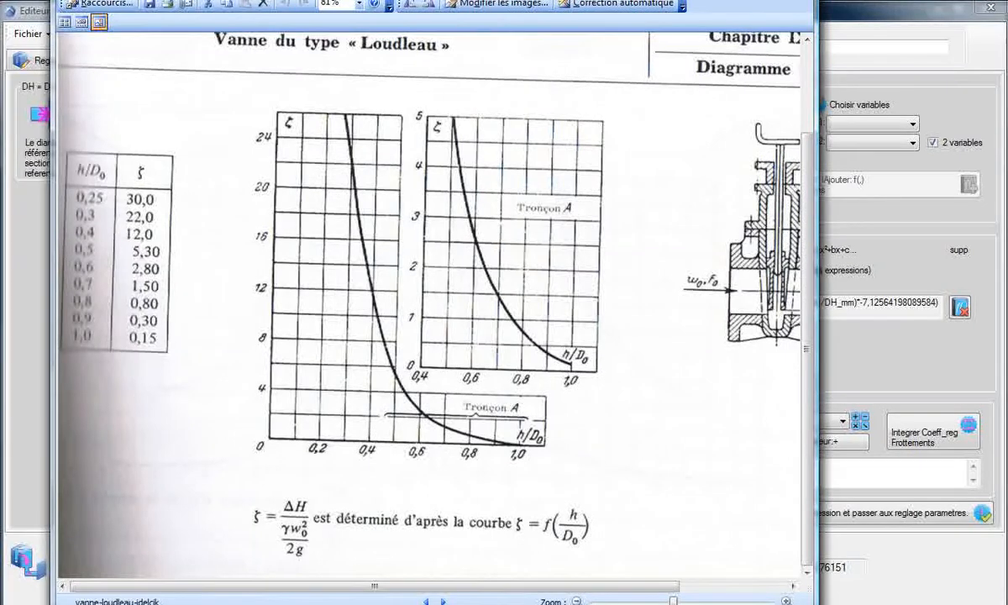
{"action": "left_click_drag", "start_coordinate": [434, 1], "coordinate": [463, 0]}
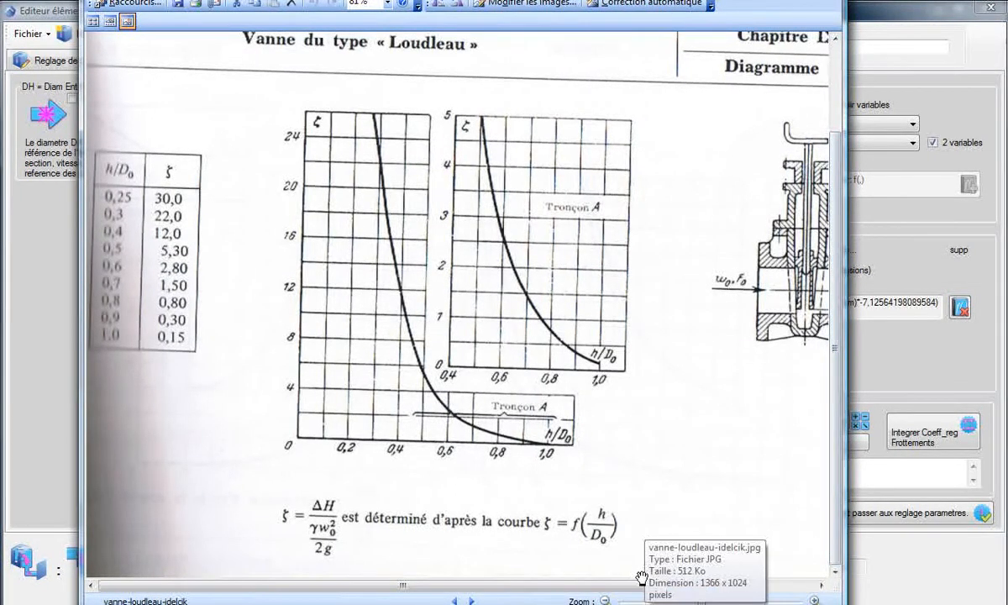
{"action": "mouse_move", "coordinate": [632, 588]}
{"action": "left_mouse_down"}
{"action": "mouse_move", "coordinate": [680, 588]}
{"action": "mouse_move", "coordinate": [638, 593]}
{"action": "left_mouse_up"}
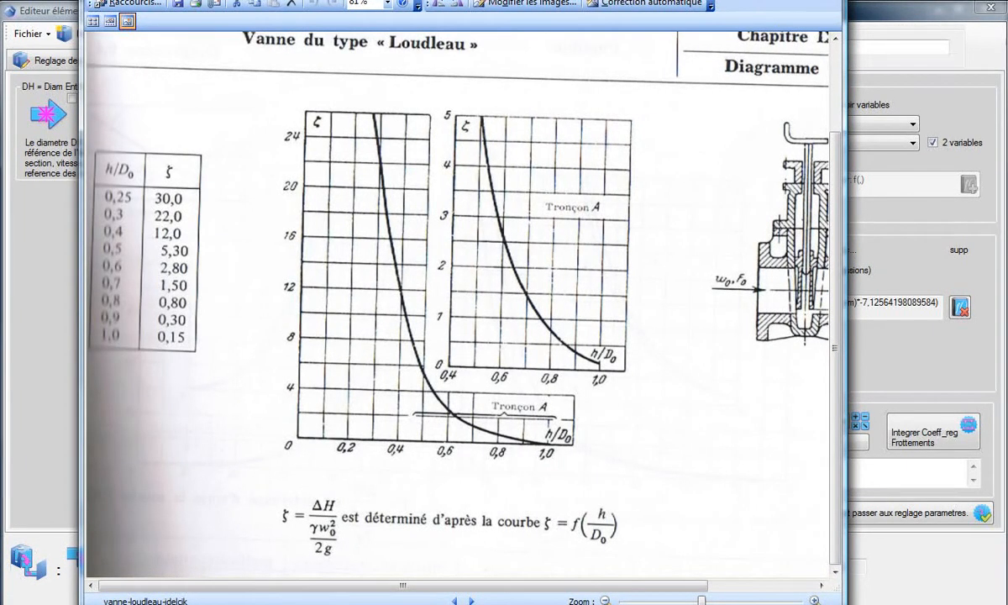
{"action": "left_click_drag", "start_coordinate": [464, 2], "coordinate": [446, 0]}
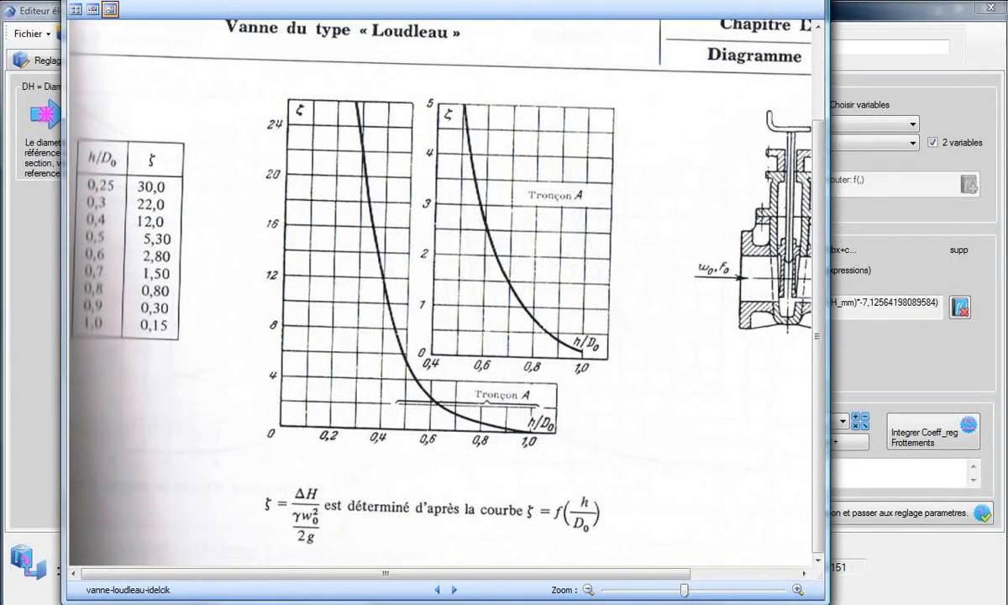
{"action": "left_click", "coordinate": [47, 88]}
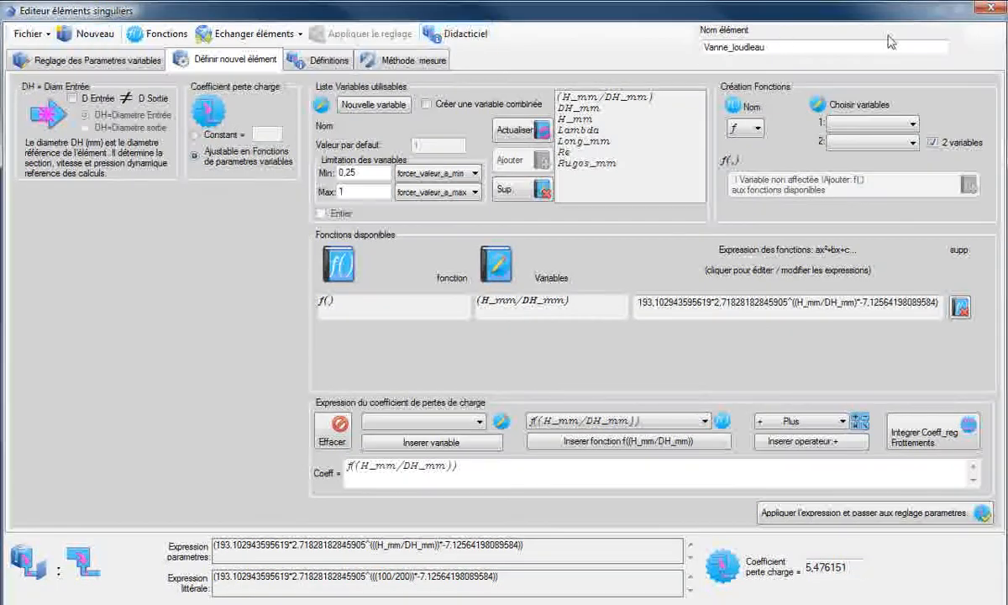
Close the element editor and start a network with the 200 mm conduit of 0.19 mm roughness, accepting its orientation
{"action": "left_click", "coordinate": [988, 8]}
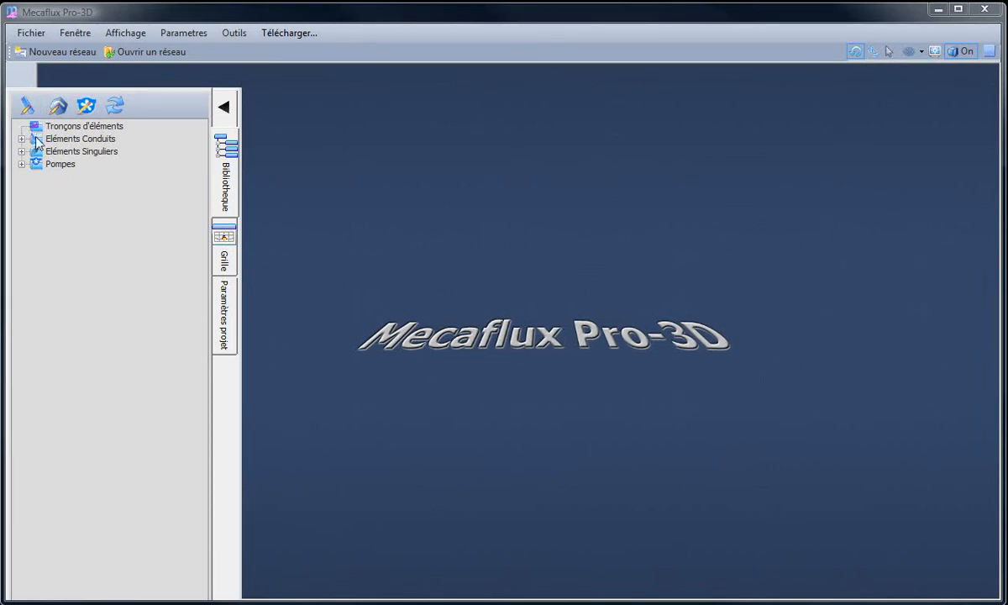
{"action": "left_click", "coordinate": [22, 139]}
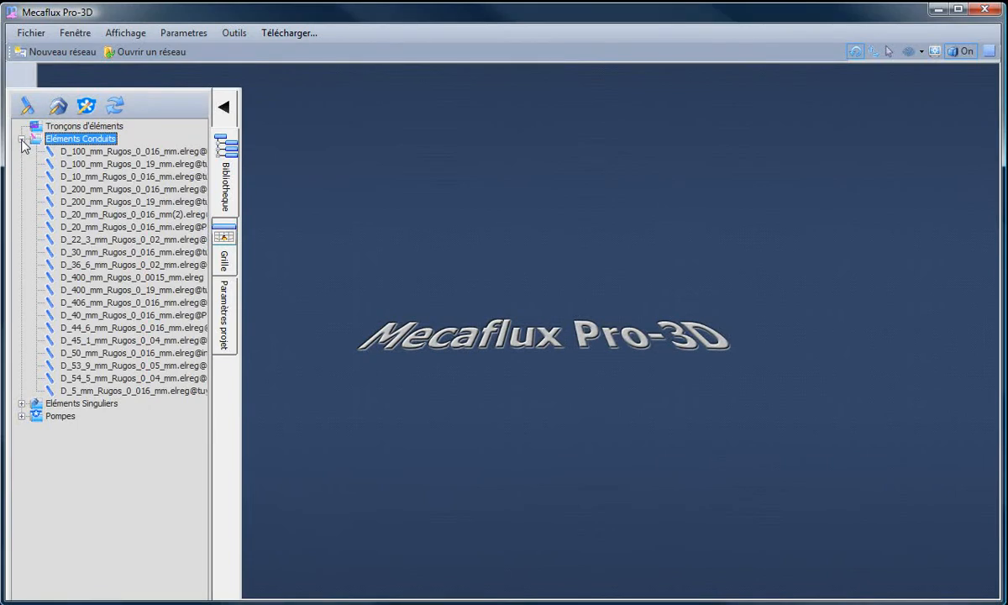
{"action": "left_click_drag", "start_coordinate": [84, 200], "coordinate": [576, 304]}
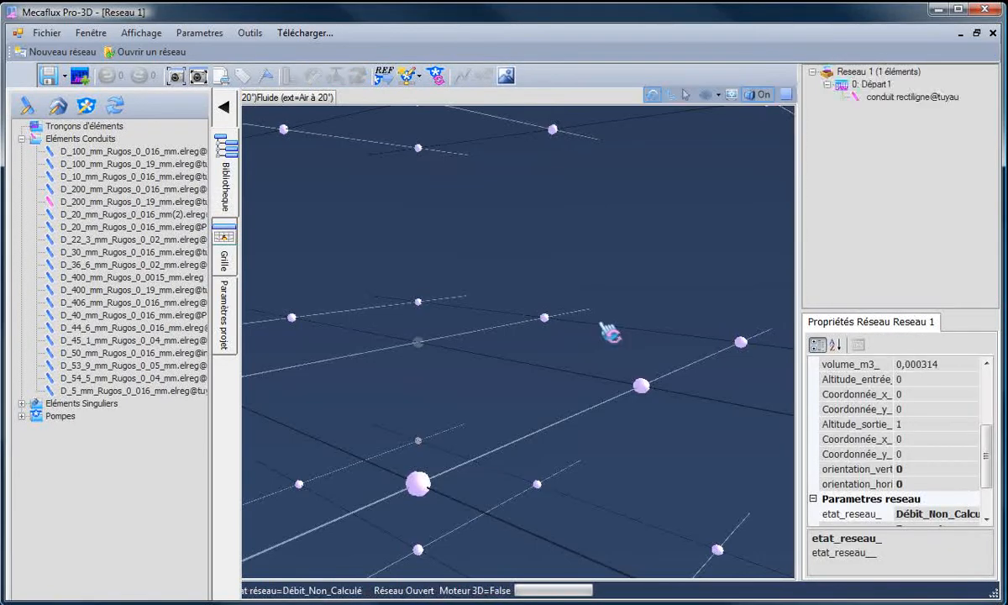
{"action": "left_click", "coordinate": [541, 351]}
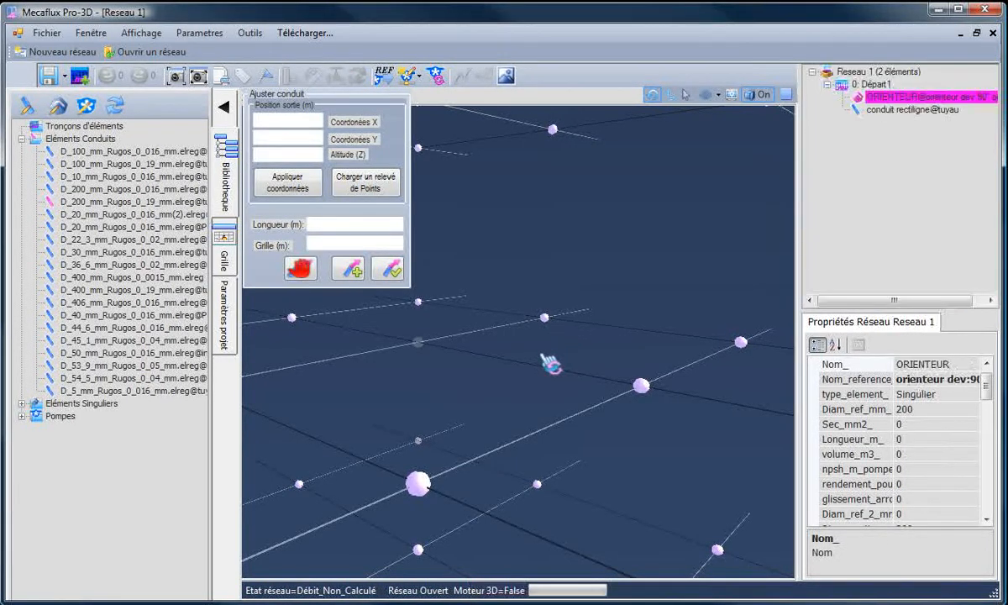
{"action": "left_click", "coordinate": [389, 271]}
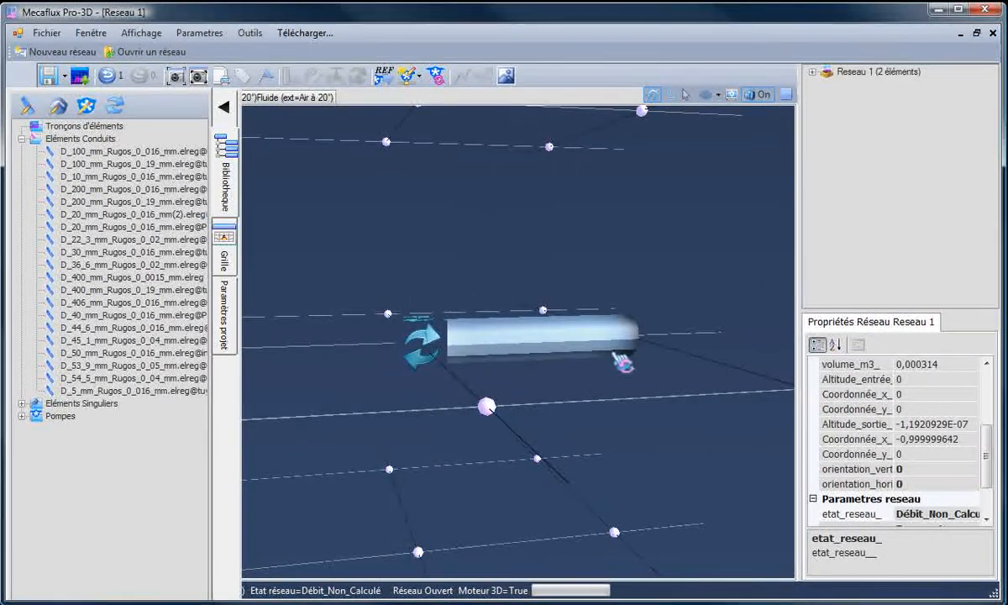
Attach the Vanne_loudleau singular element from the library to the outlet end of the straight conduit
{"action": "left_click", "coordinate": [625, 360]}
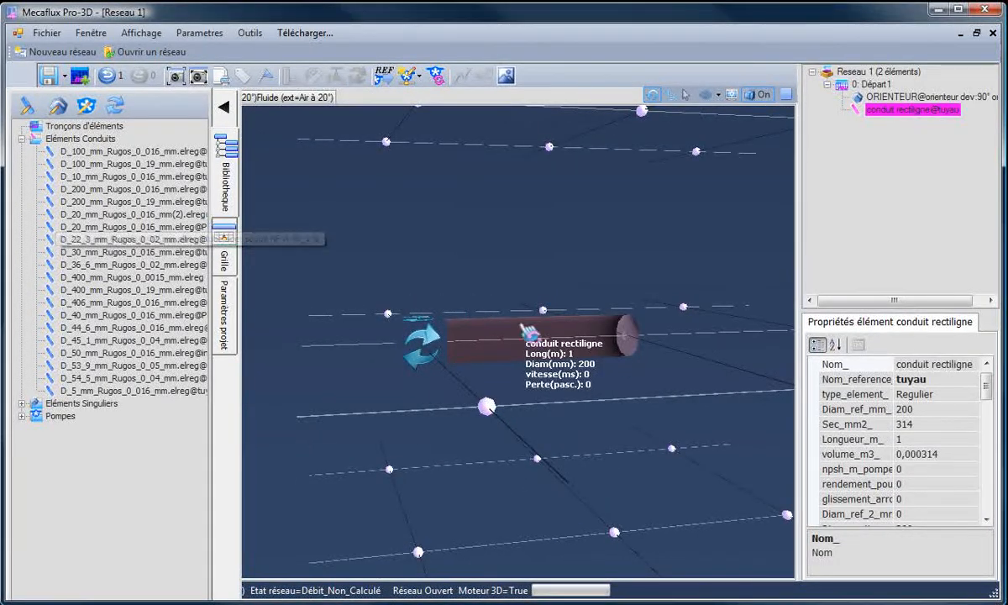
{"action": "left_click", "coordinate": [617, 268]}
{"action": "left_click", "coordinate": [611, 330]}
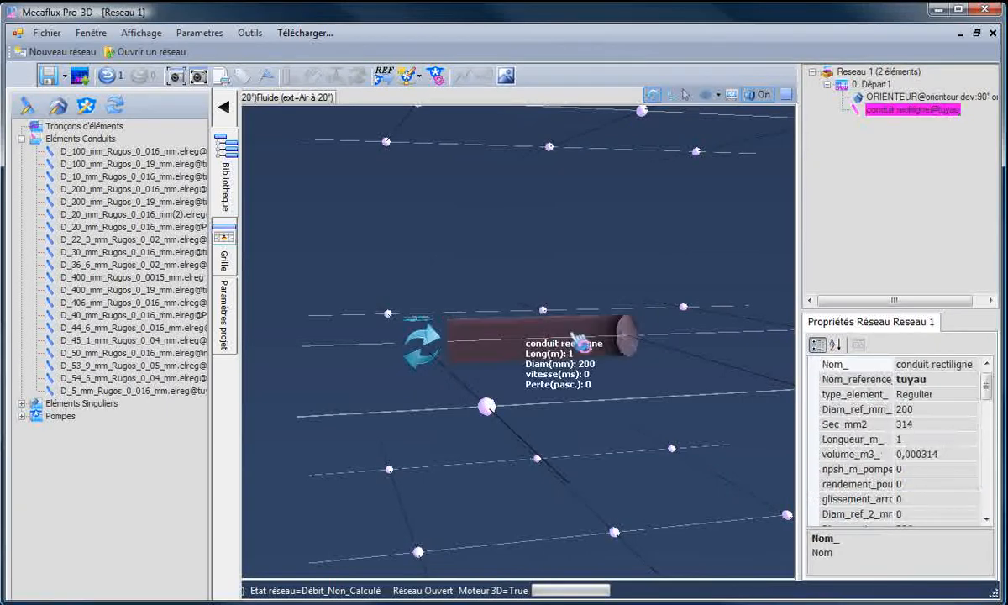
{"action": "left_click", "coordinate": [24, 404]}
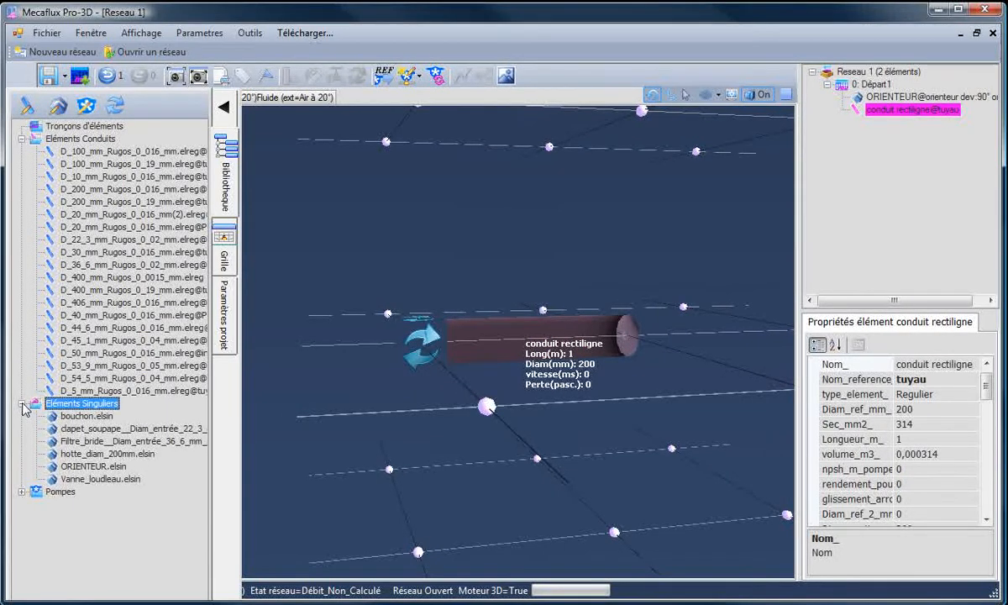
{"action": "left_click", "coordinate": [96, 478]}
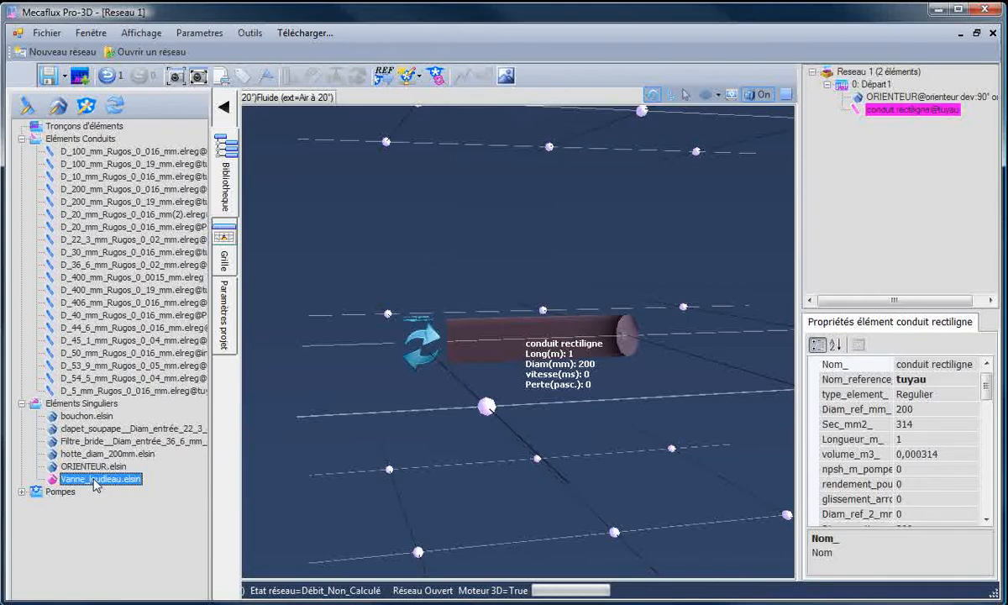
{"action": "left_click", "coordinate": [662, 341]}
{"action": "left_click_drag", "start_coordinate": [660, 401], "coordinate": [603, 338]}
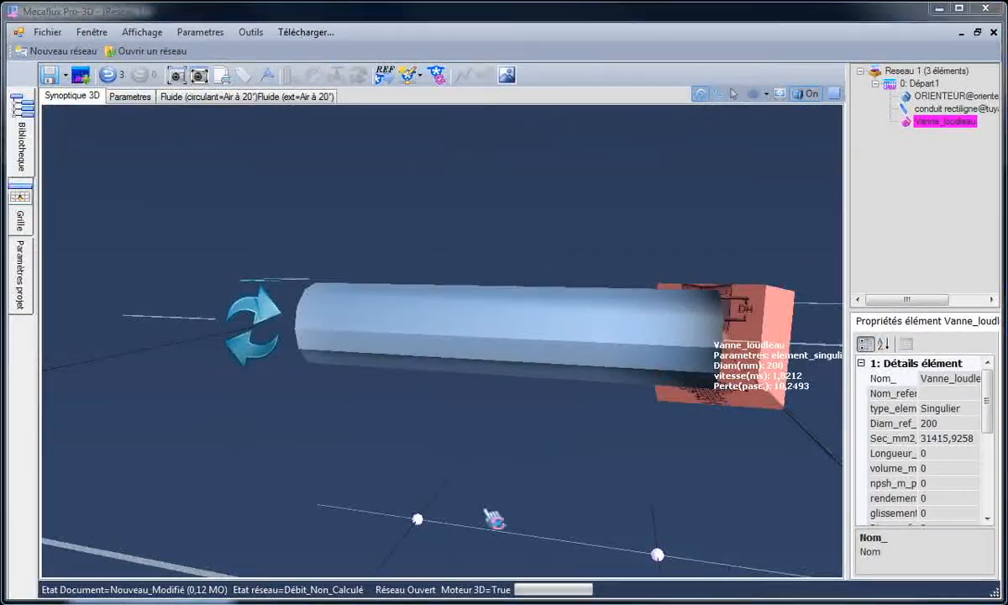
{"action": "left_click", "coordinate": [512, 475]}
{"action": "left_click_drag", "start_coordinate": [541, 497], "coordinate": [576, 508]}
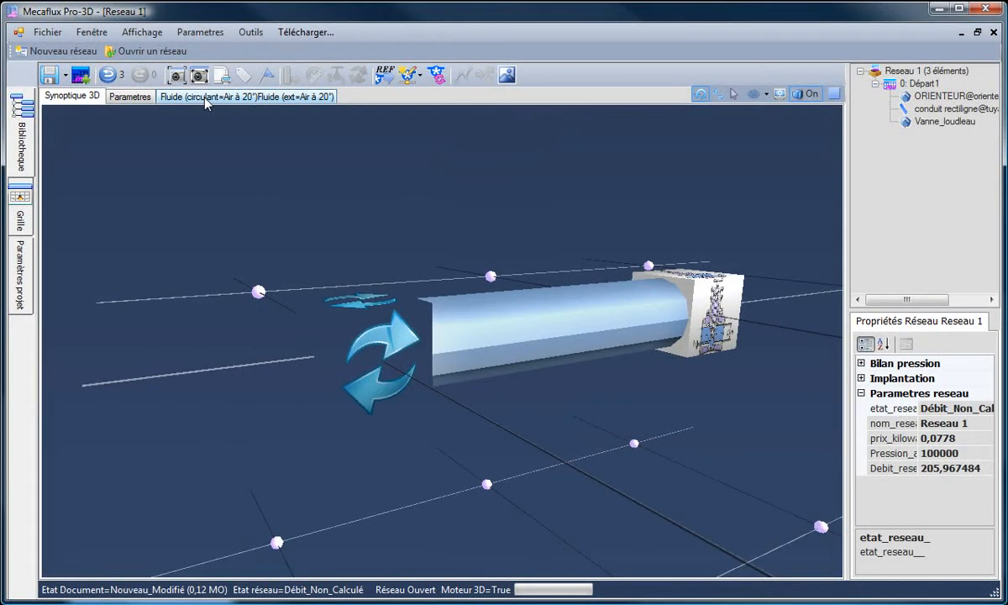
Set the circulating fluid to water (eau H2O) at 10 °C and return to the 3D view
{"action": "left_click", "coordinate": [205, 98]}
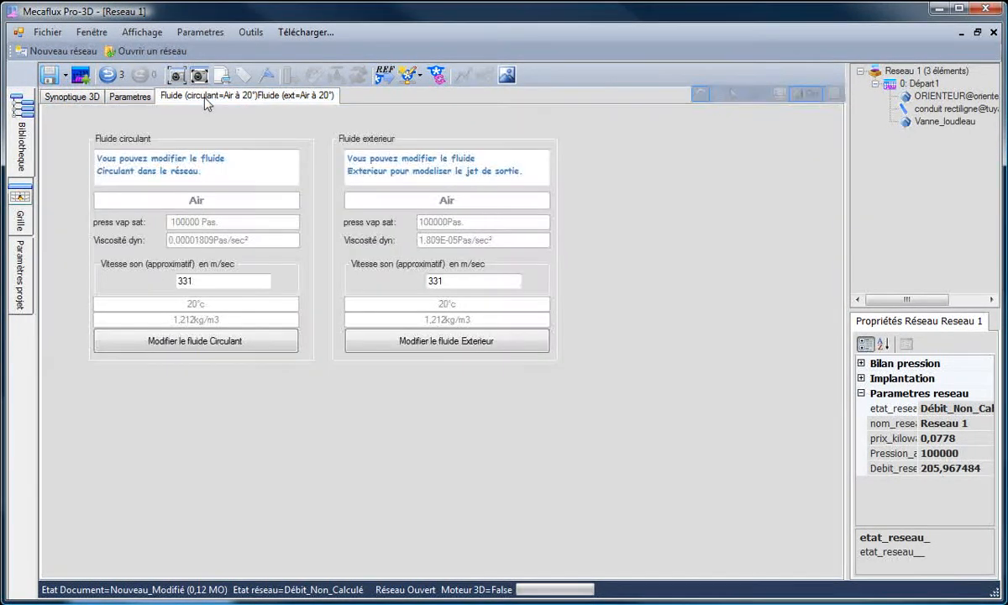
{"action": "left_click", "coordinate": [194, 341]}
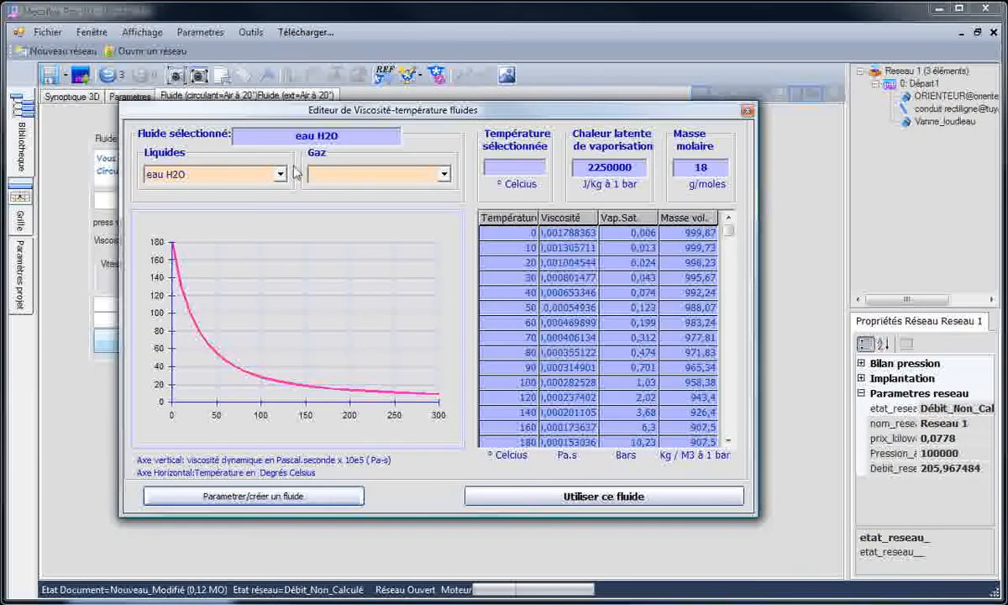
{"action": "left_click", "coordinate": [497, 246]}
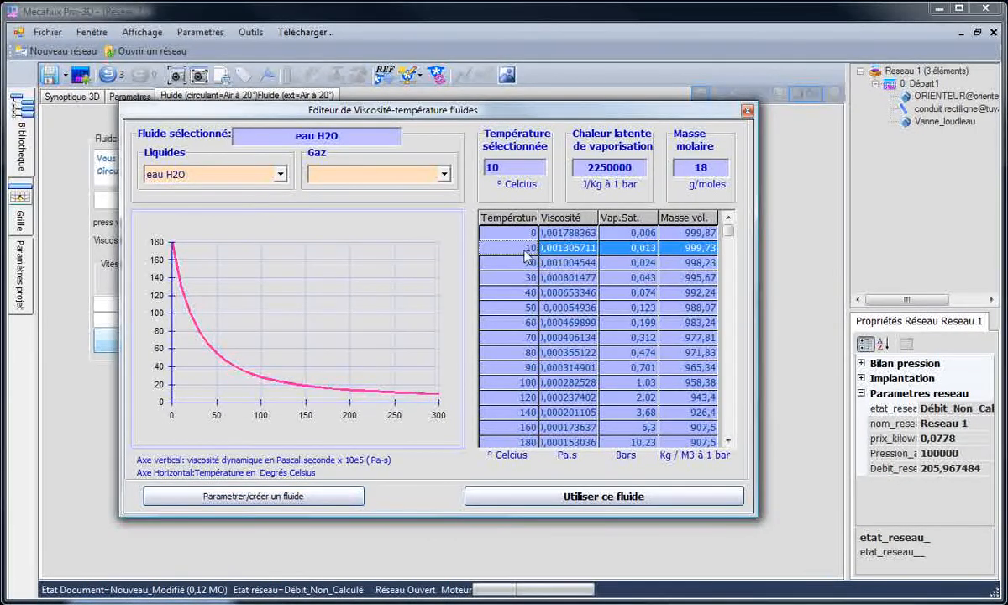
{"action": "left_click", "coordinate": [562, 496]}
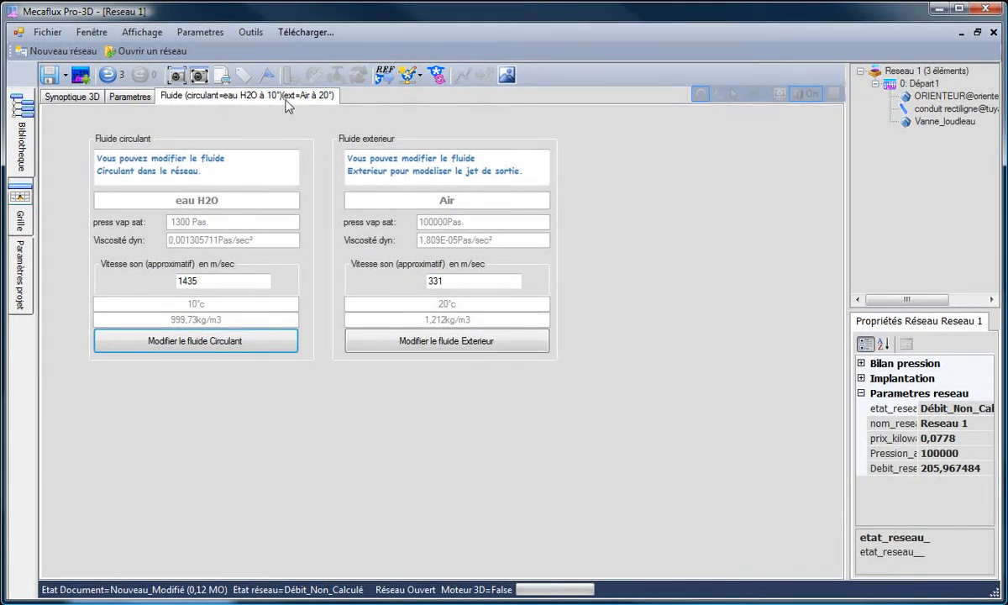
{"action": "left_click", "coordinate": [139, 102]}
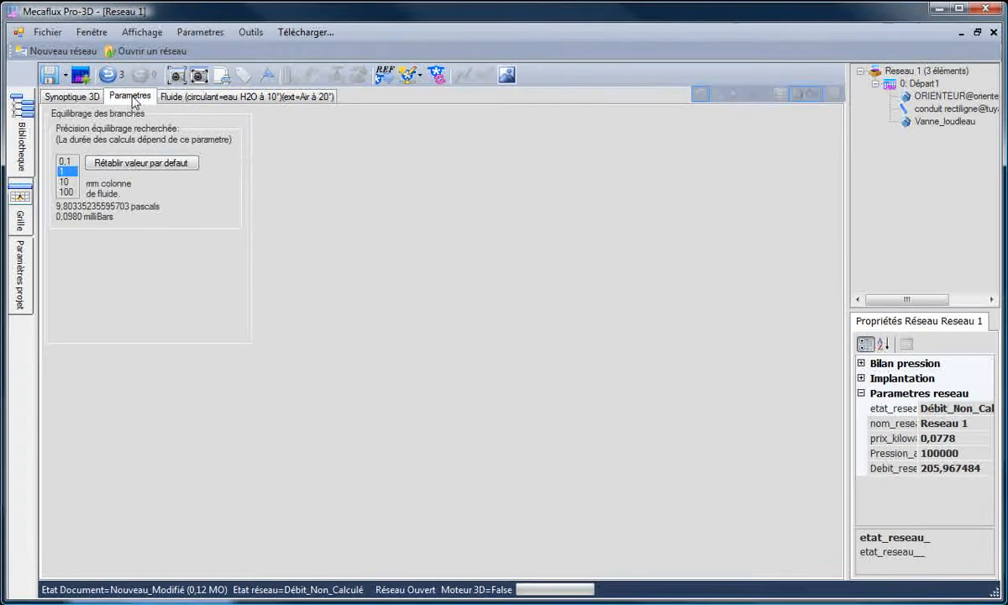
{"action": "left_click", "coordinate": [90, 97]}
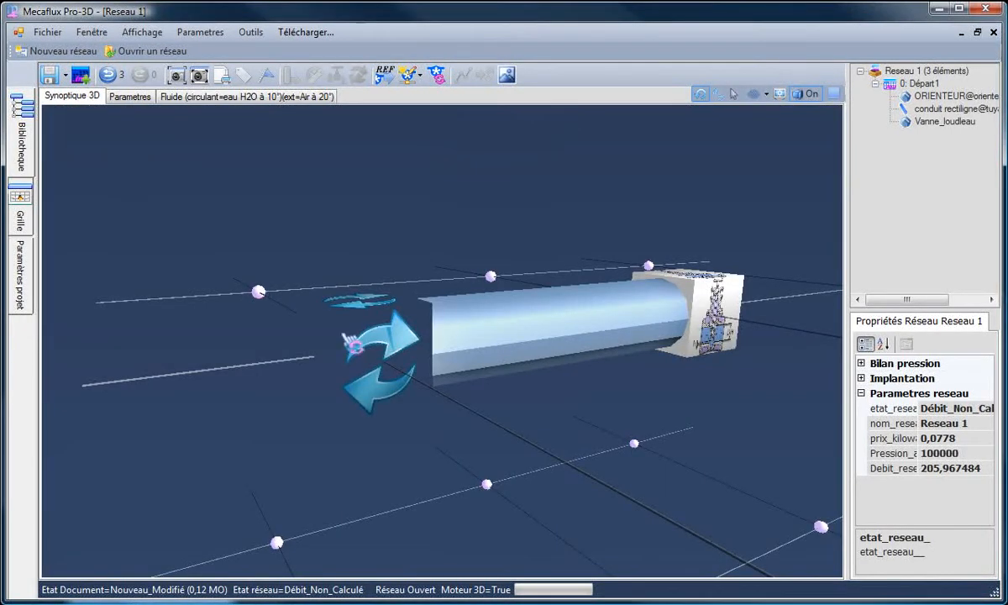
Create a test generator producing a flow of 200 m3/h in the network and acknowledge the calculated flow
{"action": "left_click_drag", "start_coordinate": [534, 403], "coordinate": [489, 405]}
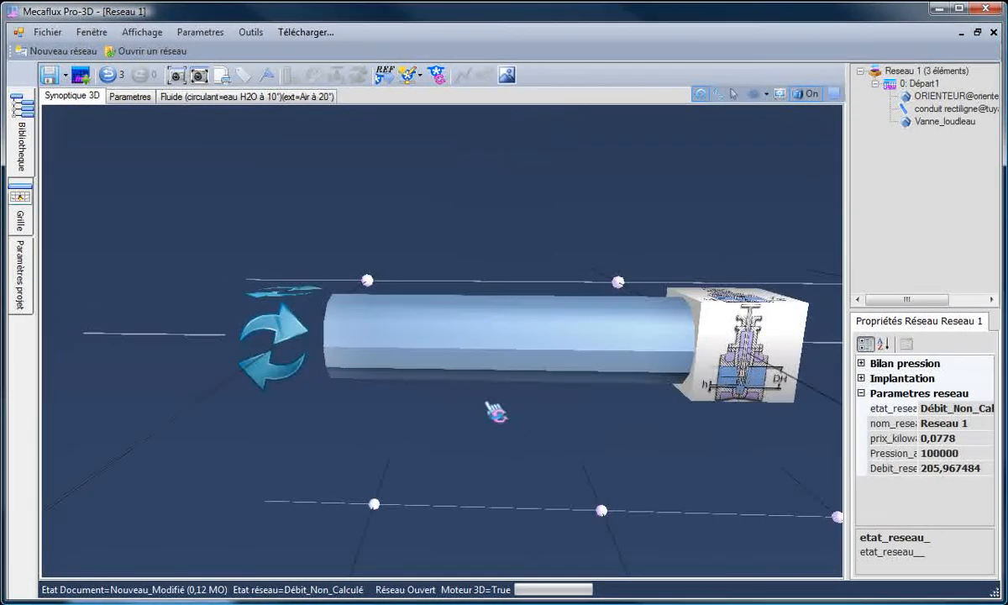
{"action": "left_click", "coordinate": [409, 76]}
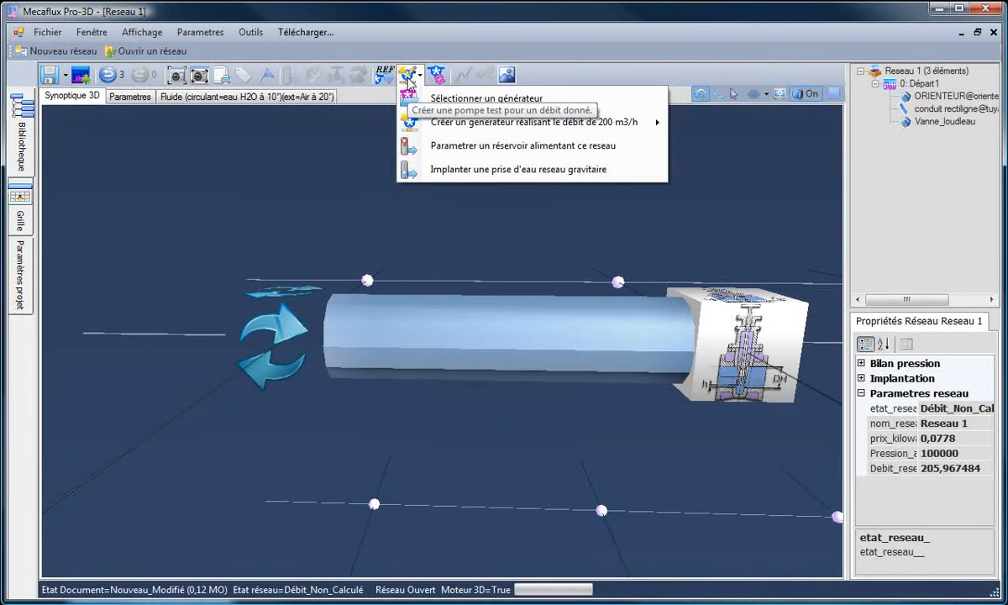
{"action": "mouse_move", "coordinate": [454, 131]}
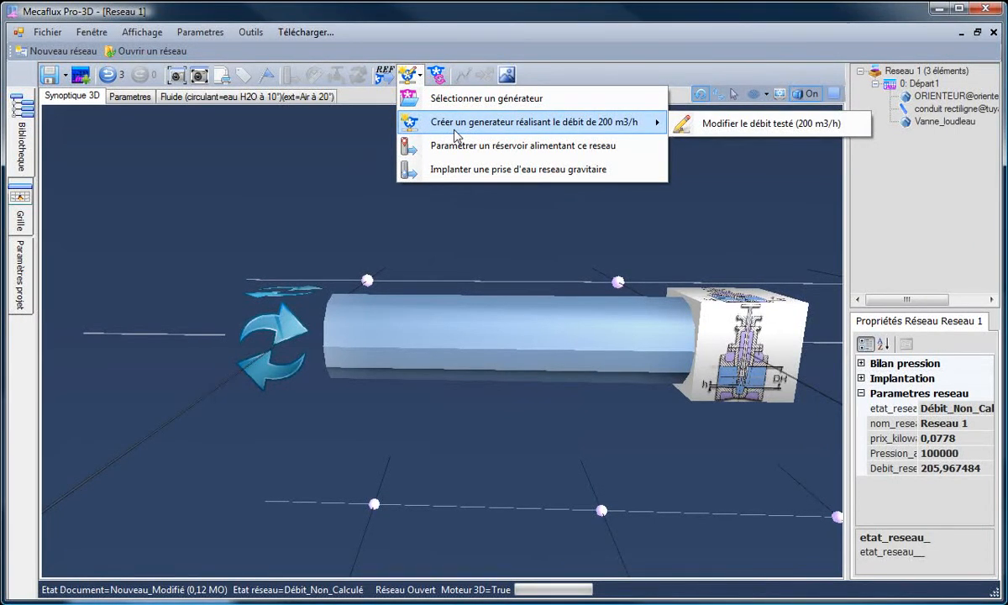
{"action": "left_click", "coordinate": [518, 132]}
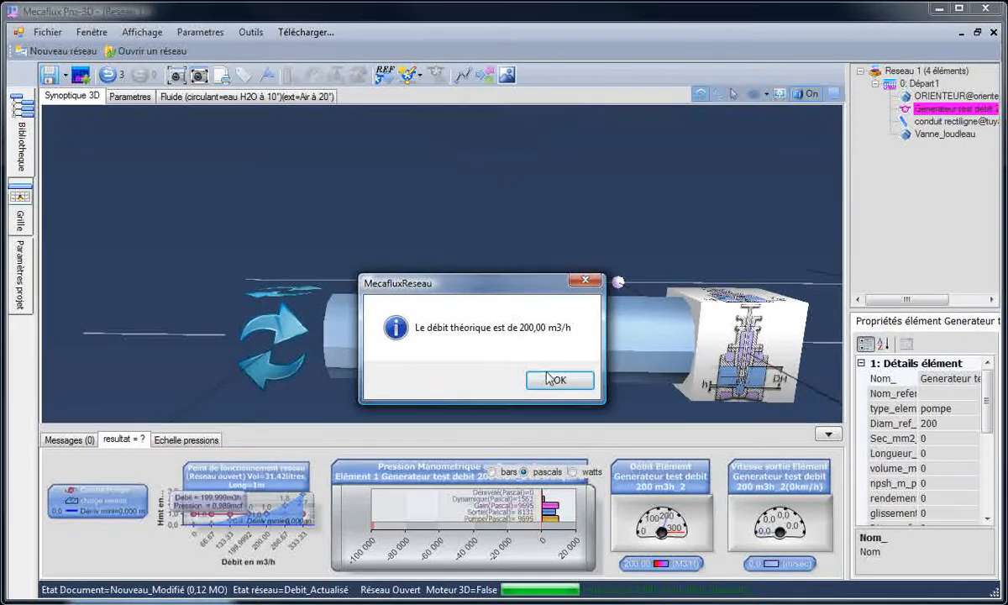
{"action": "left_click", "coordinate": [558, 380]}
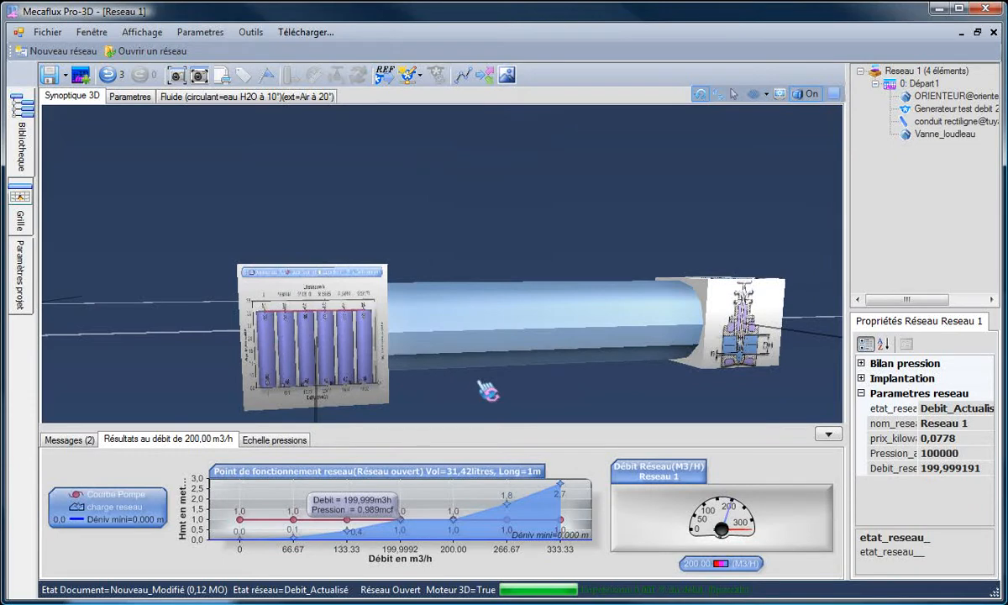
Display the pressure scale and examine the gauge pressure colouring along the generator, conduit and valve
{"action": "mouse_move", "coordinate": [501, 375]}
{"action": "left_mouse_down"}
{"action": "mouse_move", "coordinate": [508, 390]}
{"action": "mouse_move", "coordinate": [508, 381]}
{"action": "left_mouse_up"}
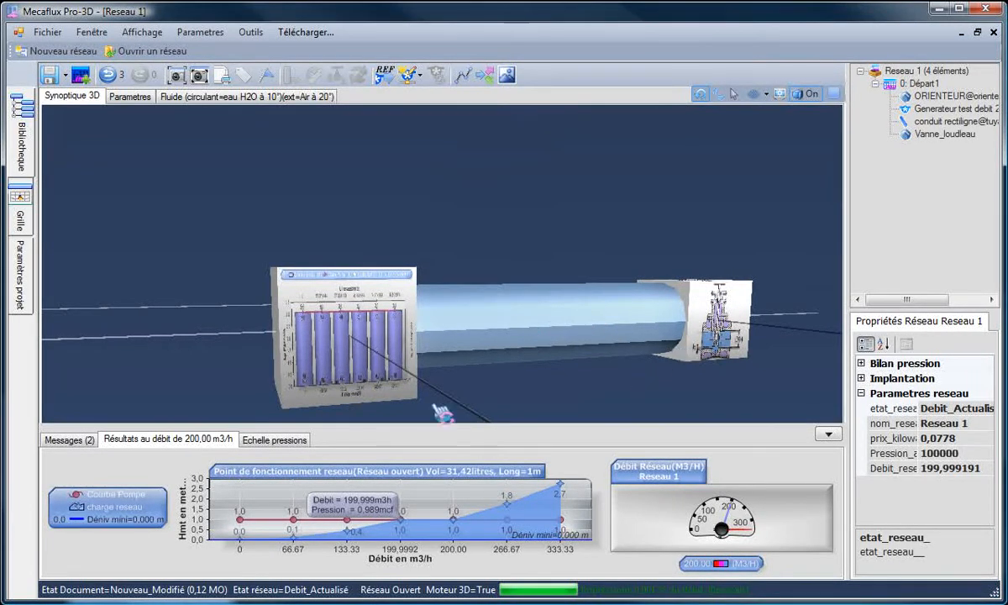
{"action": "left_click", "coordinate": [275, 447]}
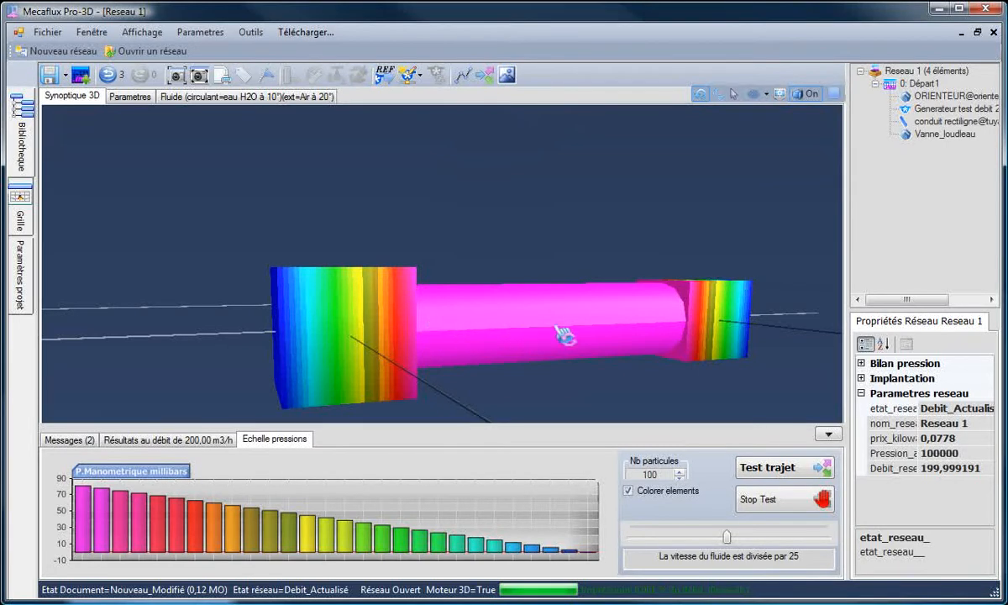
{"action": "mouse_move", "coordinate": [80, 517]}
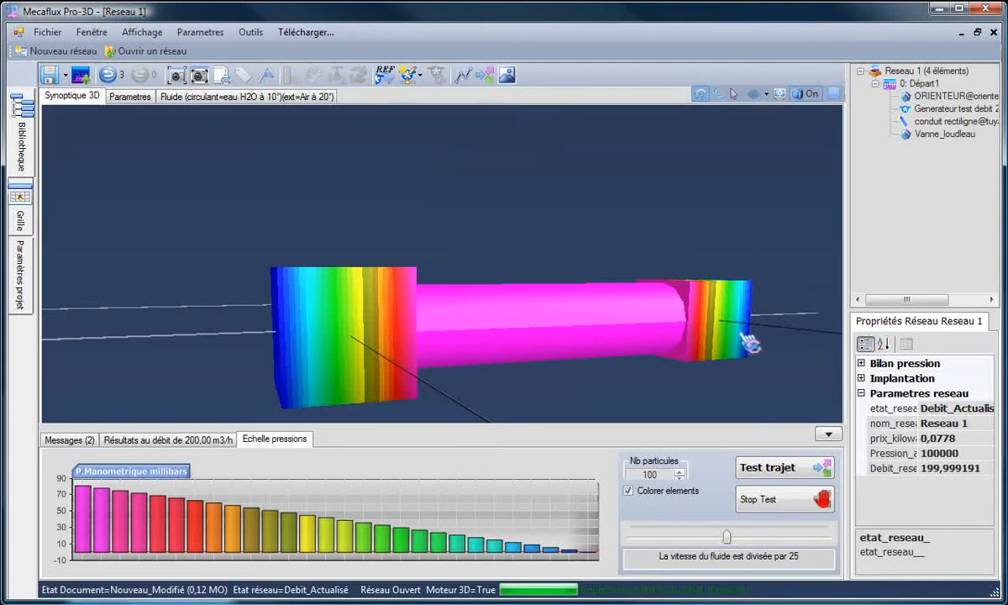
Display the piezometric graph and data table of section 0:Départ1 and enlarge their window to fill the screen
{"action": "left_click_drag", "start_coordinate": [774, 351], "coordinate": [670, 349]}
{"action": "left_click_drag", "start_coordinate": [621, 388], "coordinate": [742, 385]}
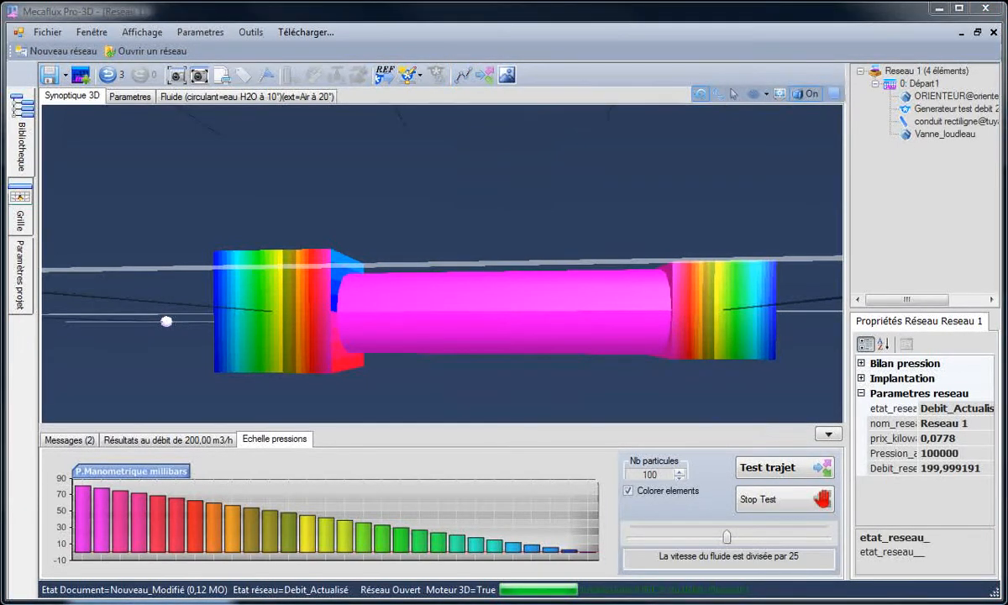
{"action": "left_click_drag", "start_coordinate": [0, 84], "coordinate": [367, 17]}
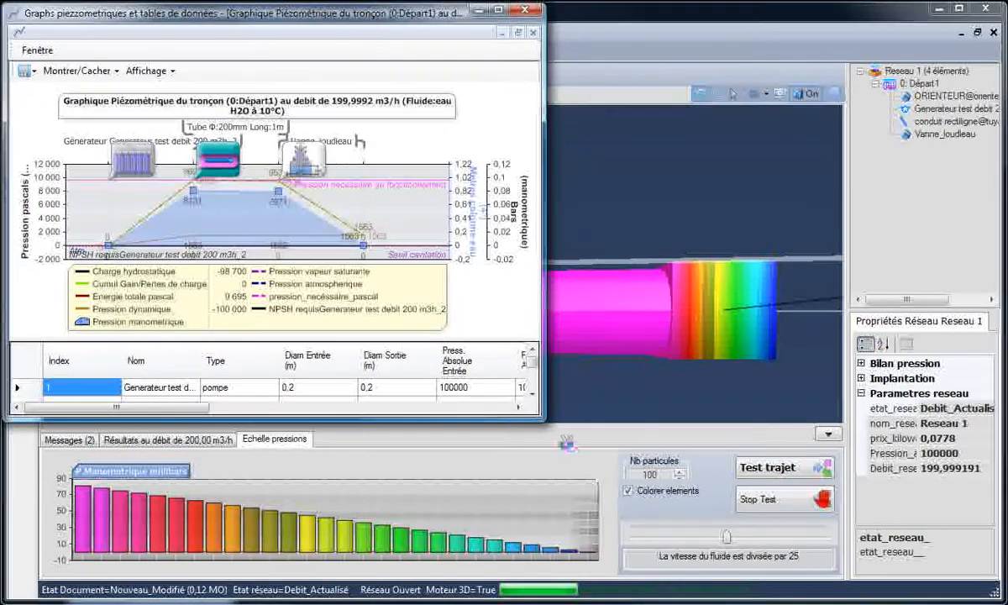
{"action": "left_click_drag", "start_coordinate": [534, 408], "coordinate": [996, 594]}
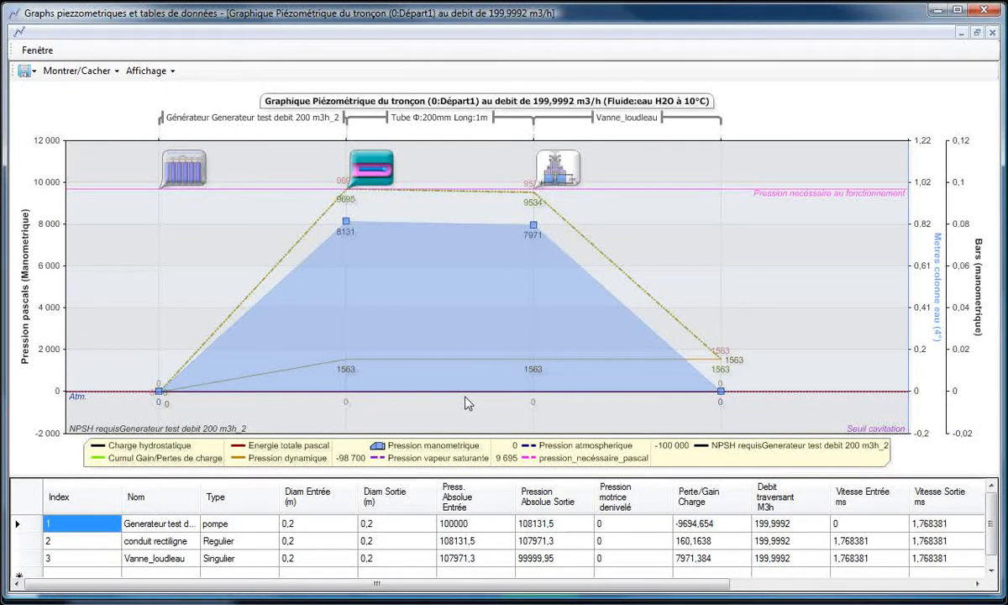
Hide the Energie totale, Pression dynamique and Pression manometrique curves in the piezometric graph
{"action": "left_click", "coordinate": [105, 74]}
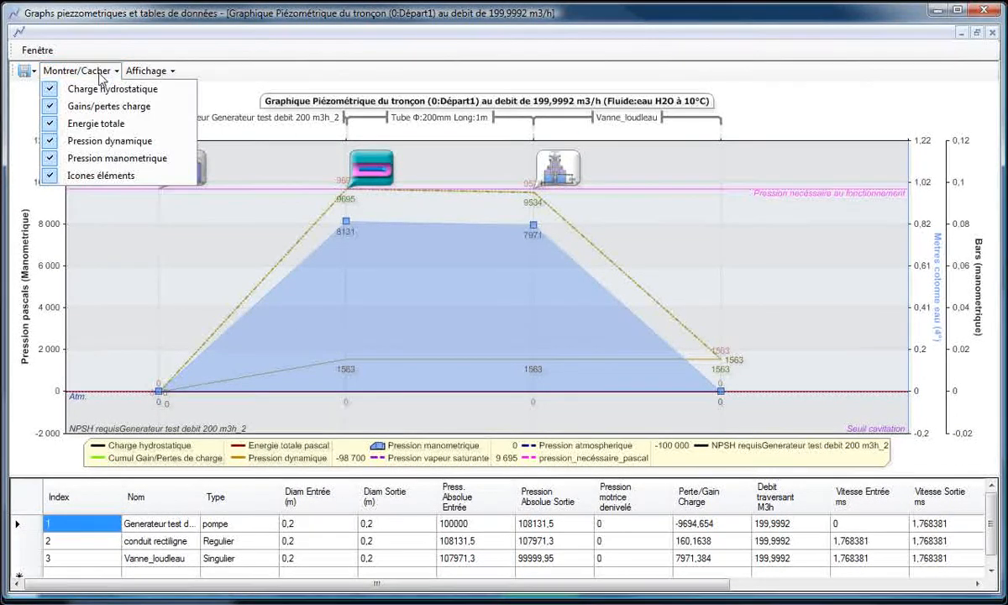
{"action": "left_click", "coordinate": [56, 123]}
{"action": "left_click", "coordinate": [104, 74]}
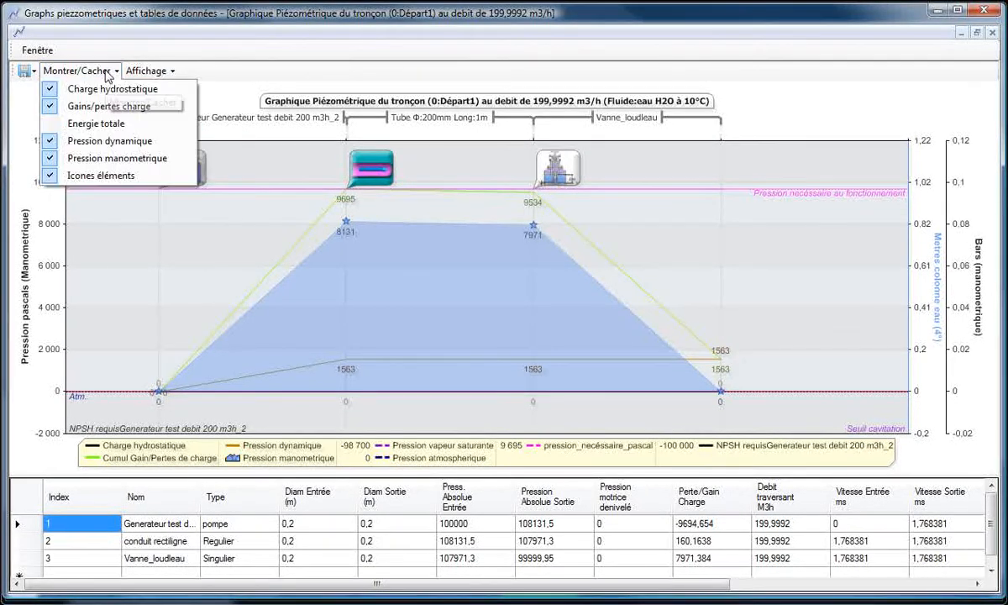
{"action": "left_click", "coordinate": [53, 141]}
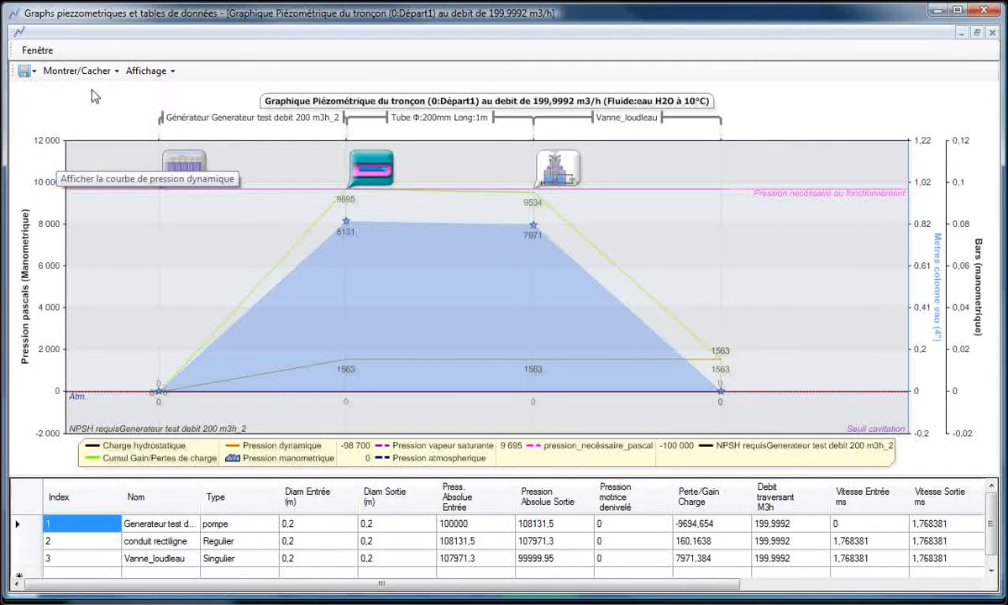
{"action": "left_click", "coordinate": [84, 71]}
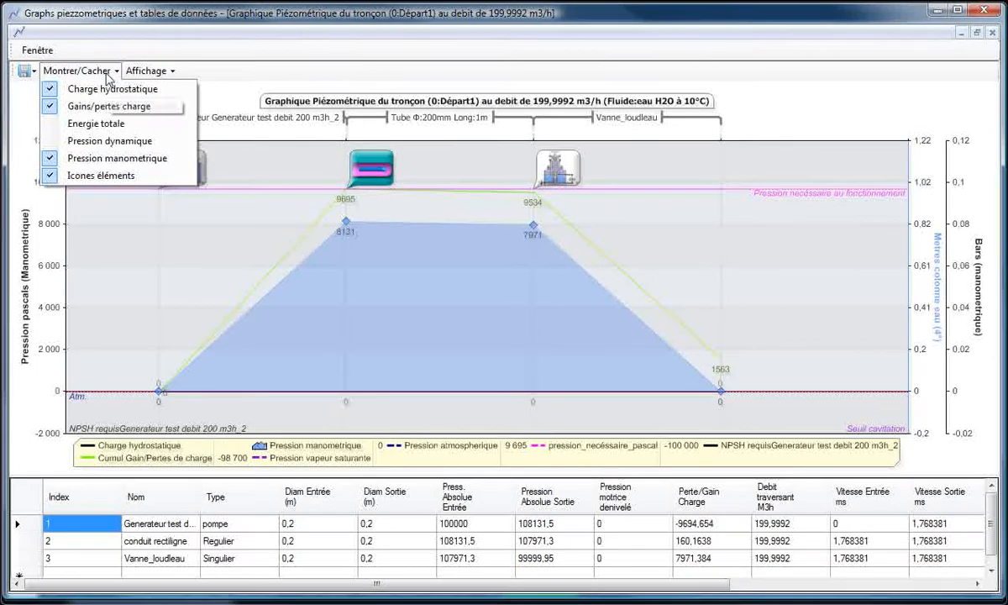
{"action": "left_click", "coordinate": [55, 160]}
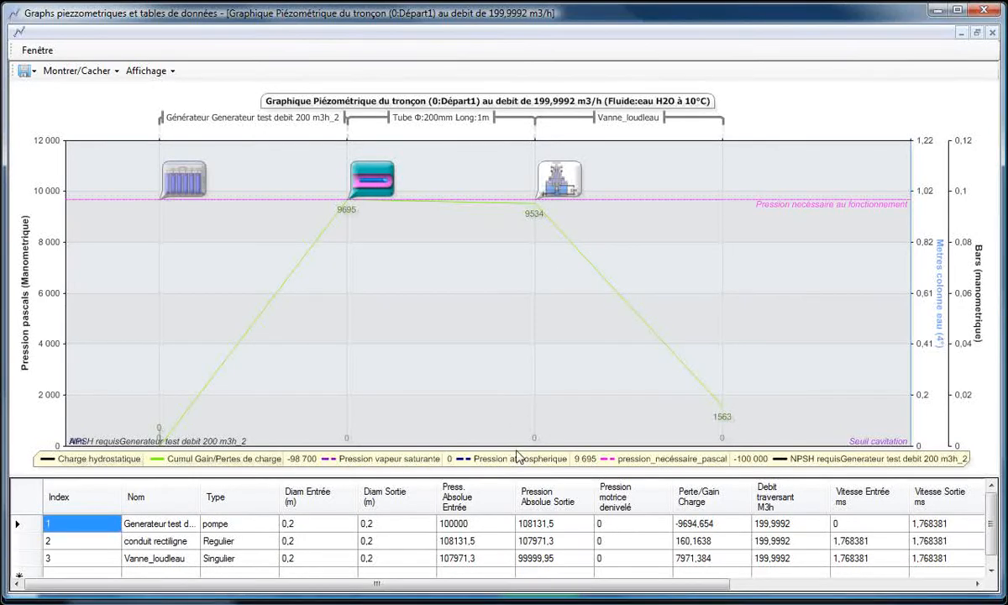
Give the data table more room below the graph, review the elements' head losses, and minimise the graph window
{"action": "mouse_move", "coordinate": [491, 472]}
{"action": "left_mouse_down"}
{"action": "mouse_move", "coordinate": [494, 438]}
{"action": "mouse_move", "coordinate": [527, 404]}
{"action": "left_mouse_up"}
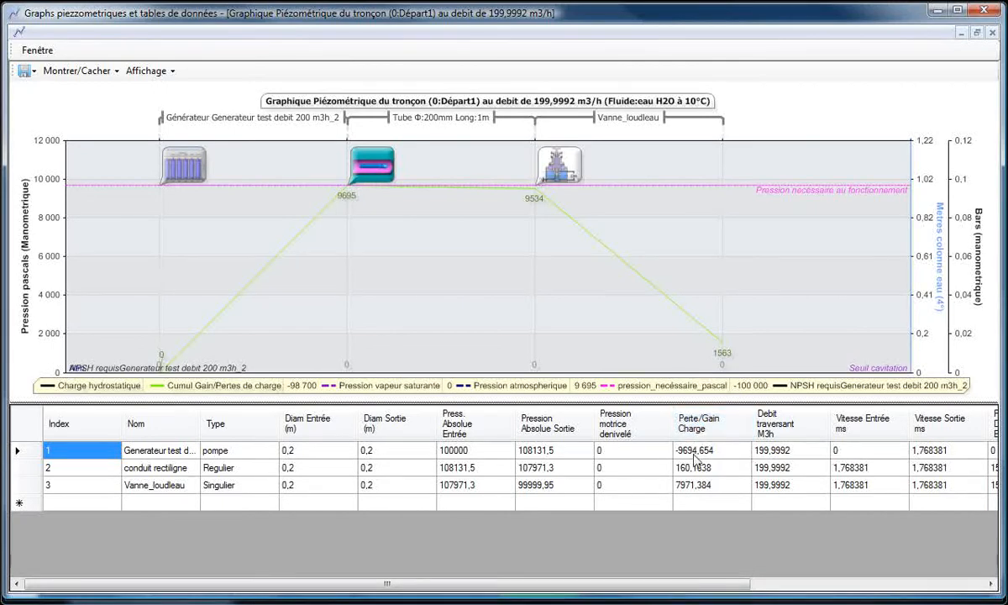
{"action": "left_click_drag", "start_coordinate": [612, 585], "coordinate": [655, 580]}
{"action": "left_click", "coordinate": [935, 10]}
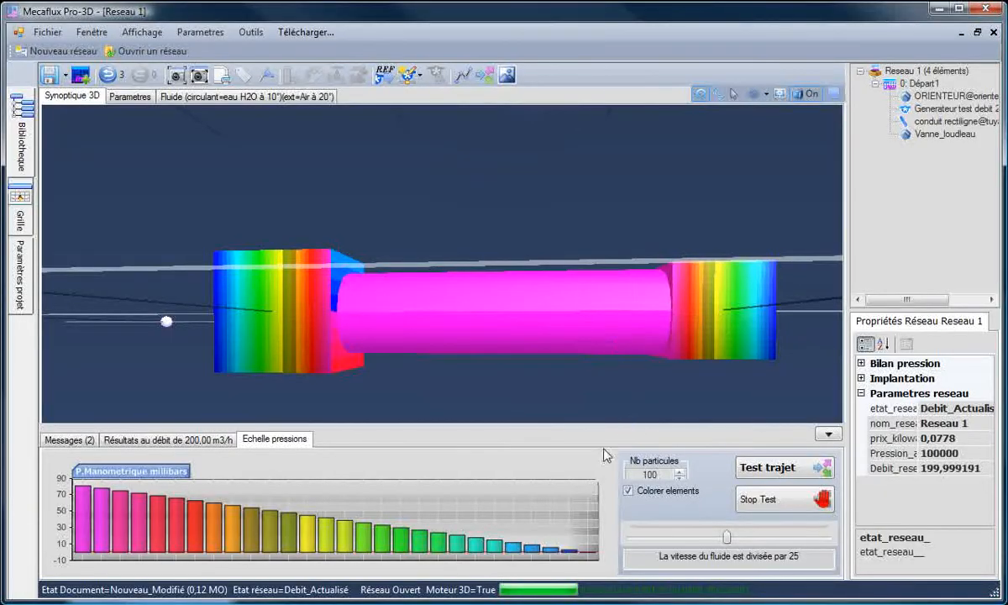
Turn off the pressure colouring of the elements and open the Vanne_loudleau valve in the singular element editor
{"action": "left_click", "coordinate": [643, 496]}
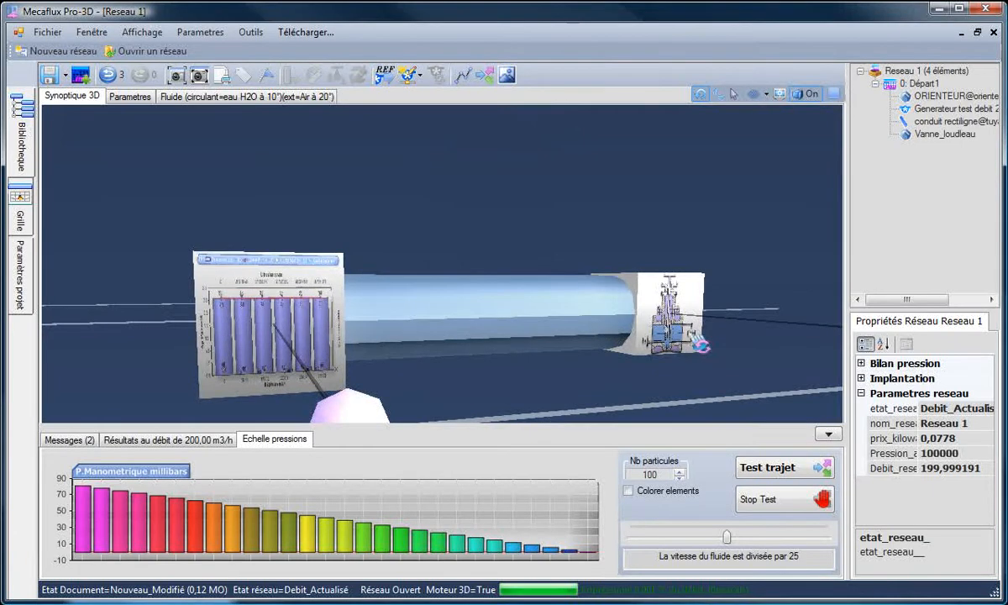
{"action": "left_click", "coordinate": [697, 339]}
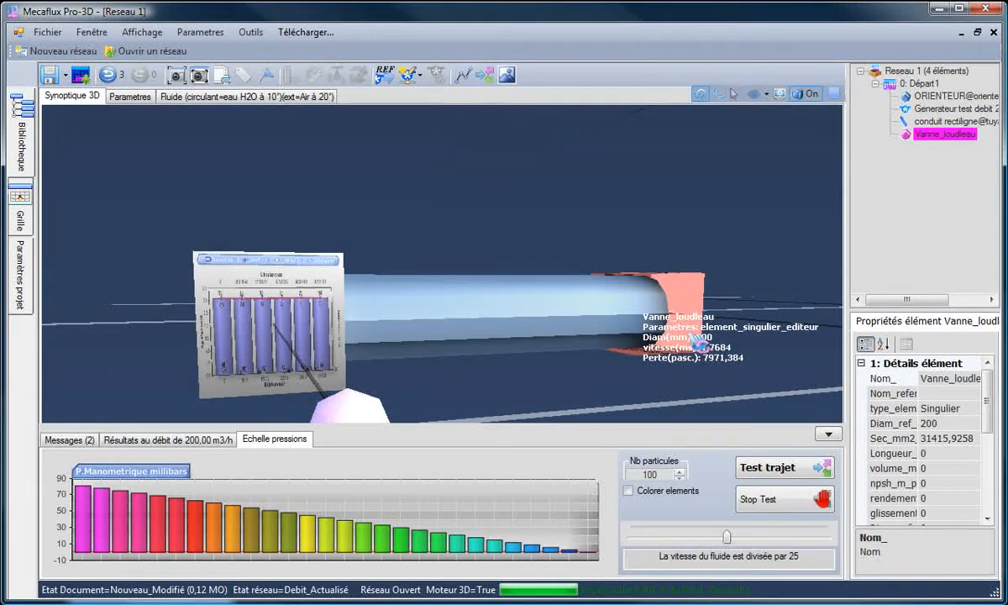
{"action": "right_click", "coordinate": [691, 335]}
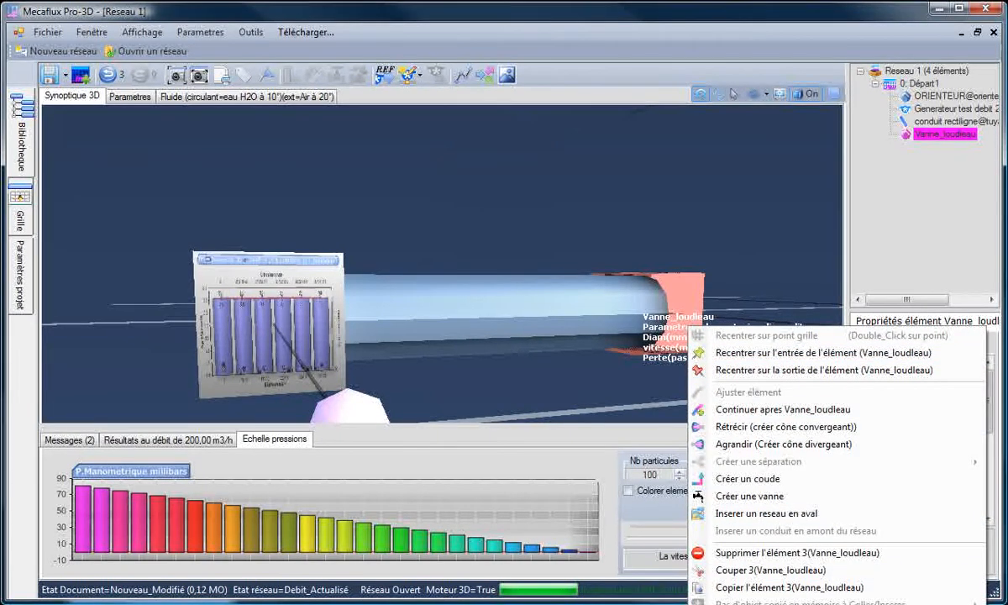
{"action": "left_click", "coordinate": [773, 603]}
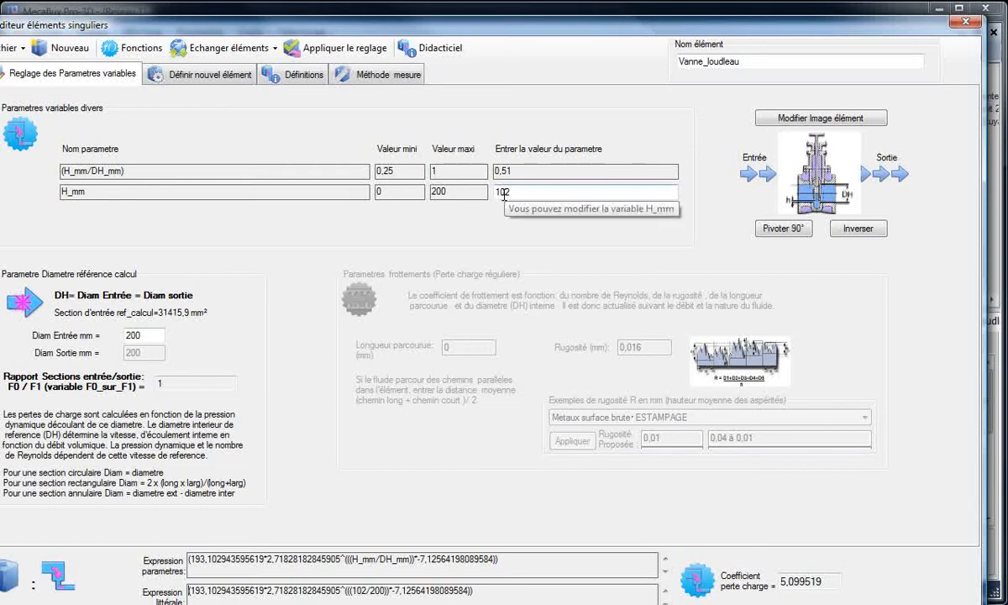
Set the valve's opening parameter H_mm to 50
{"action": "left_click_drag", "start_coordinate": [498, 193], "coordinate": [516, 191]}
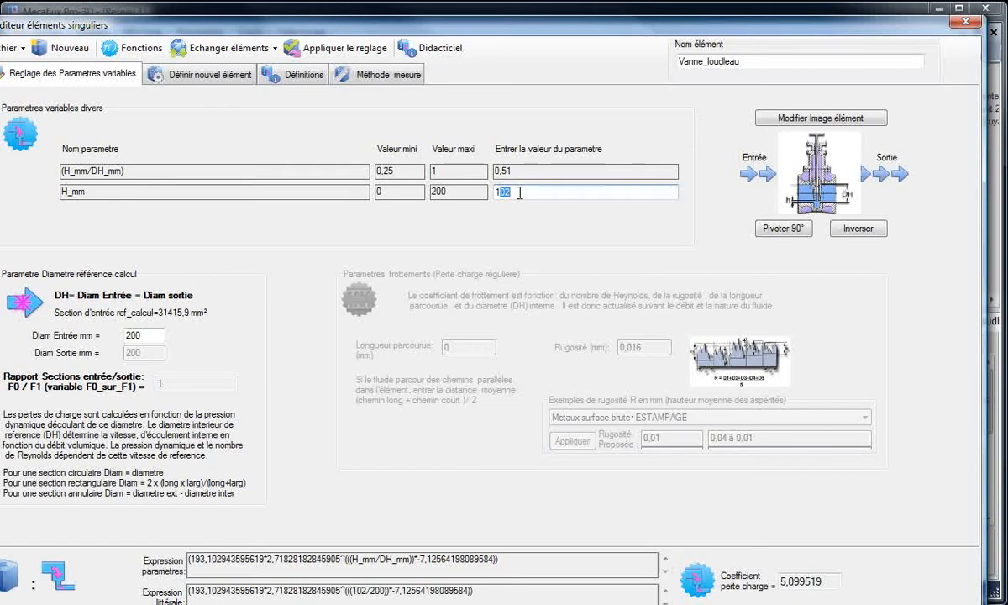
{"action": "left_click_drag", "start_coordinate": [520, 192], "coordinate": [497, 200]}
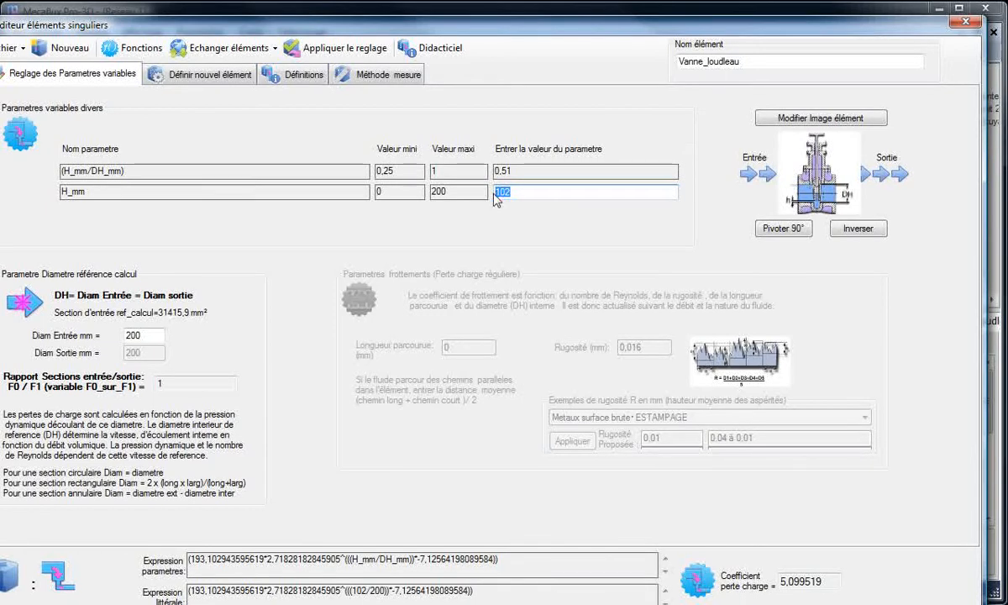
{"action": "type", "text": "50"}
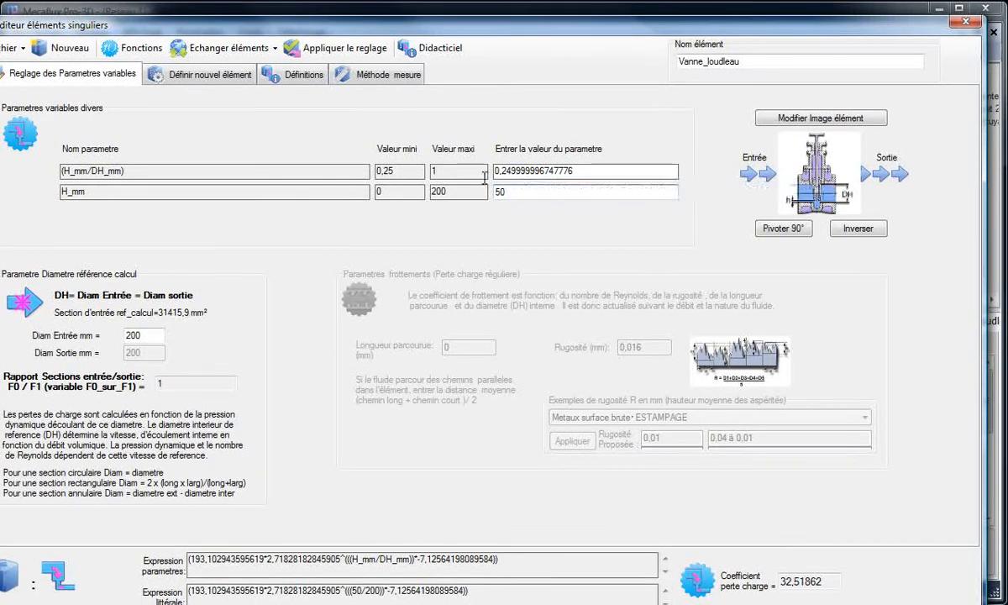
Review the valve's variable and function definitions, and try an H_mm value of 40 before restoring 50
{"action": "left_click", "coordinate": [216, 77]}
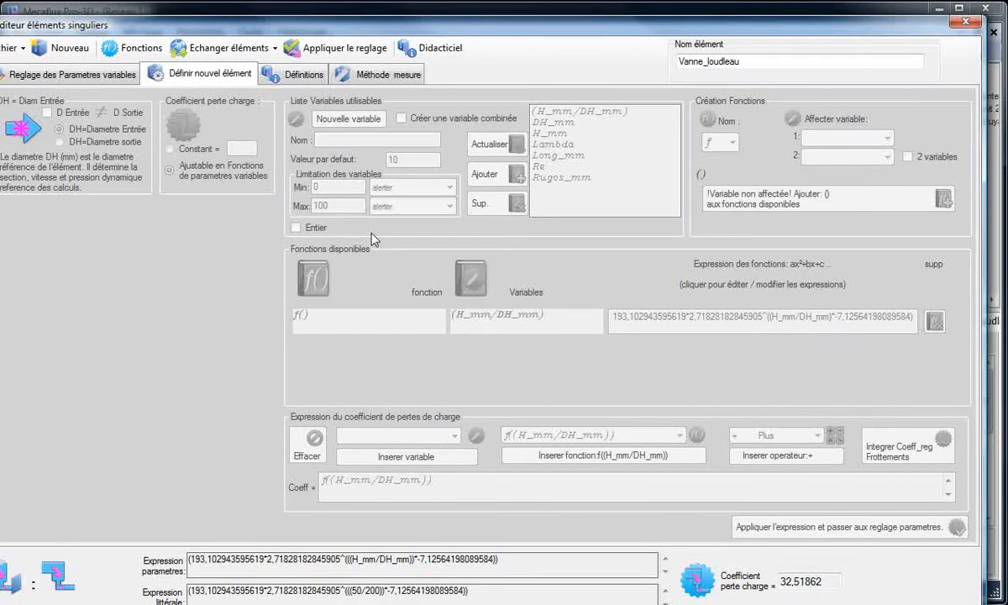
{"action": "left_click", "coordinate": [89, 74]}
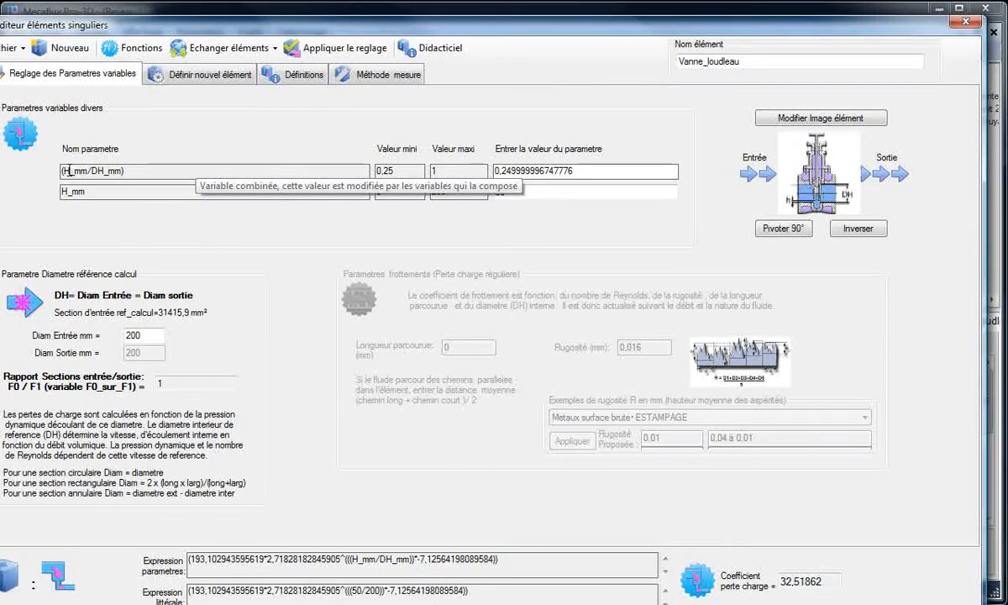
{"action": "left_click", "coordinate": [499, 193]}
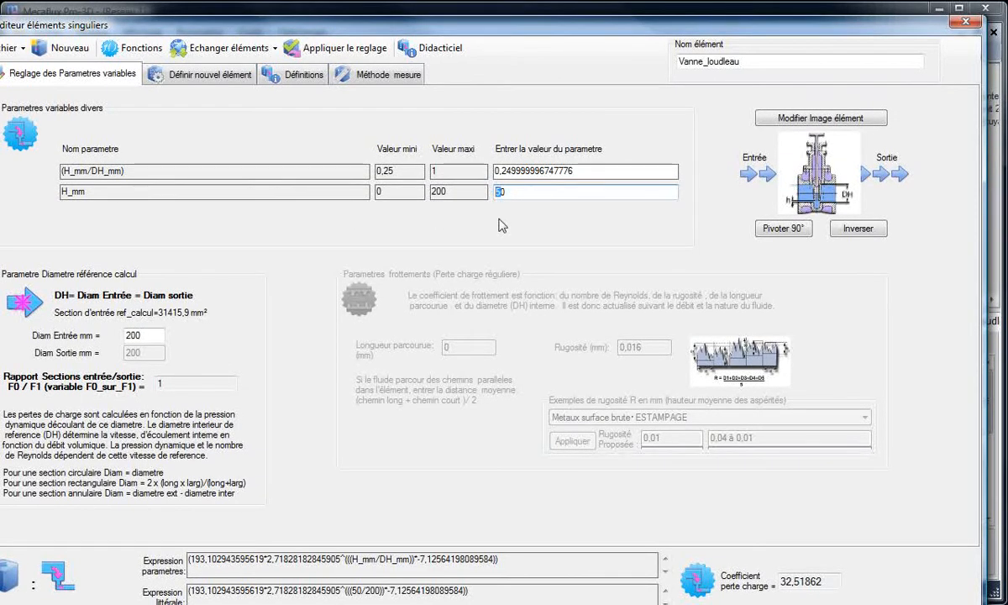
{"action": "type", "text": "4"}
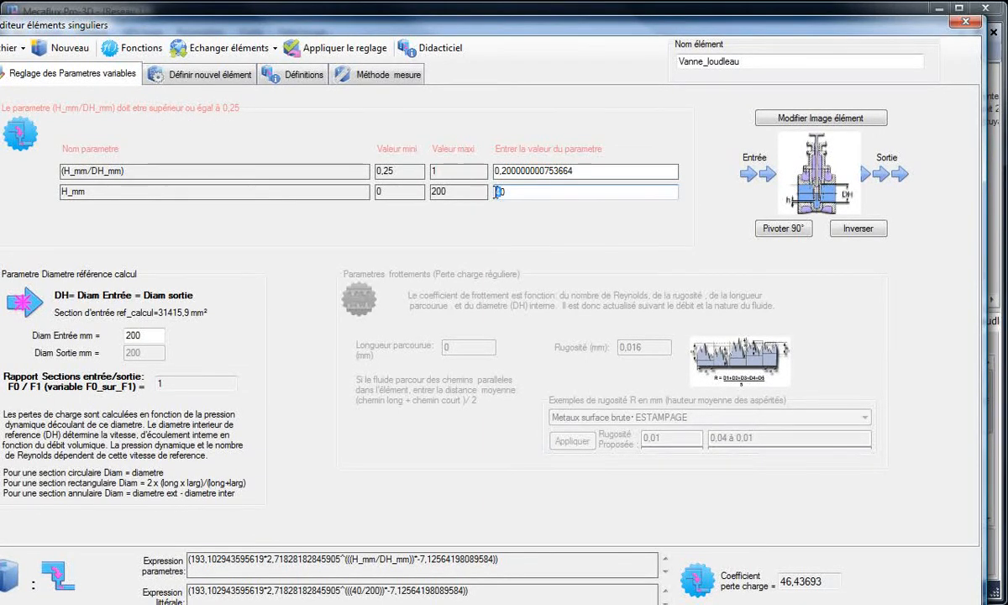
{"action": "type", "text": "5"}
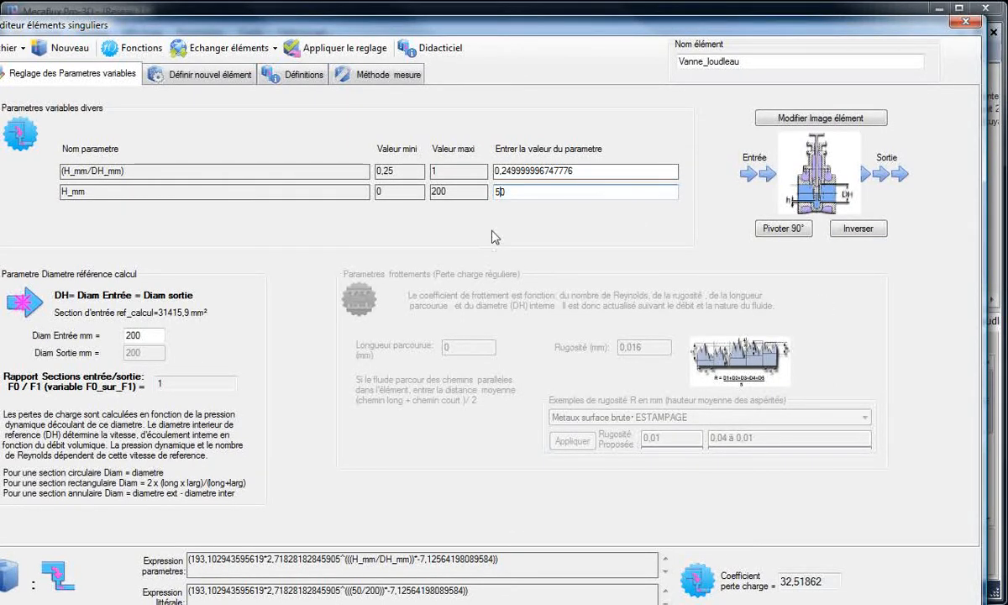
Apply the adjusted valve parameters to the network element and reselect the valve in the 3D view
{"action": "left_click_drag", "start_coordinate": [508, 194], "coordinate": [493, 193]}
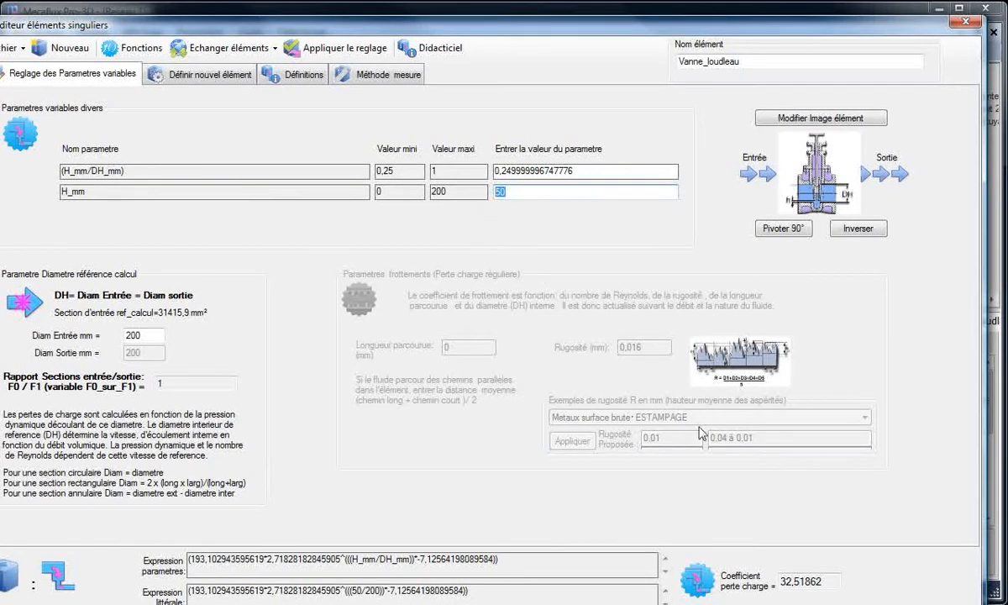
{"action": "left_click_drag", "start_coordinate": [819, 580], "coordinate": [773, 581]}
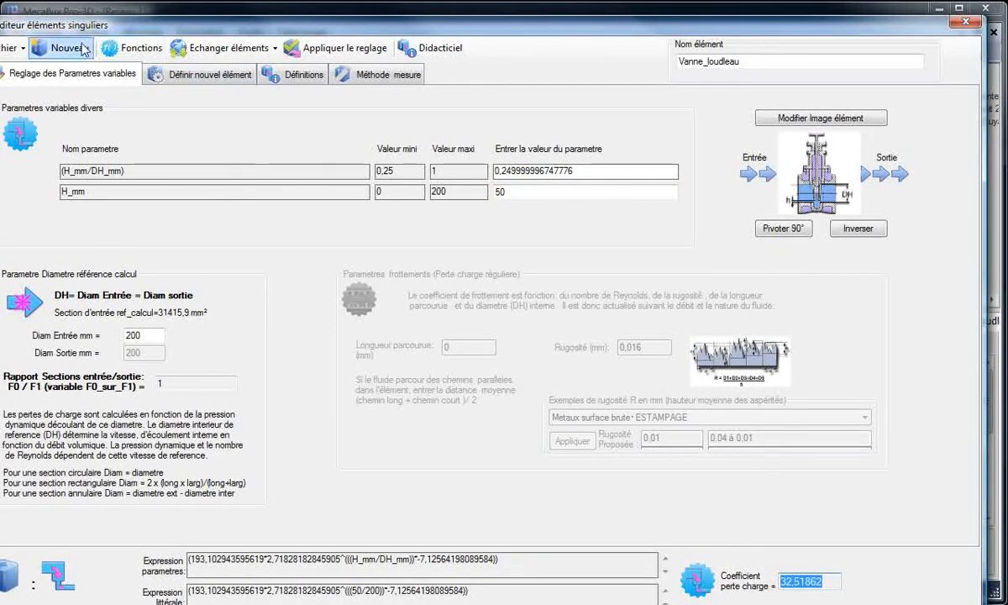
{"action": "left_click", "coordinate": [333, 50]}
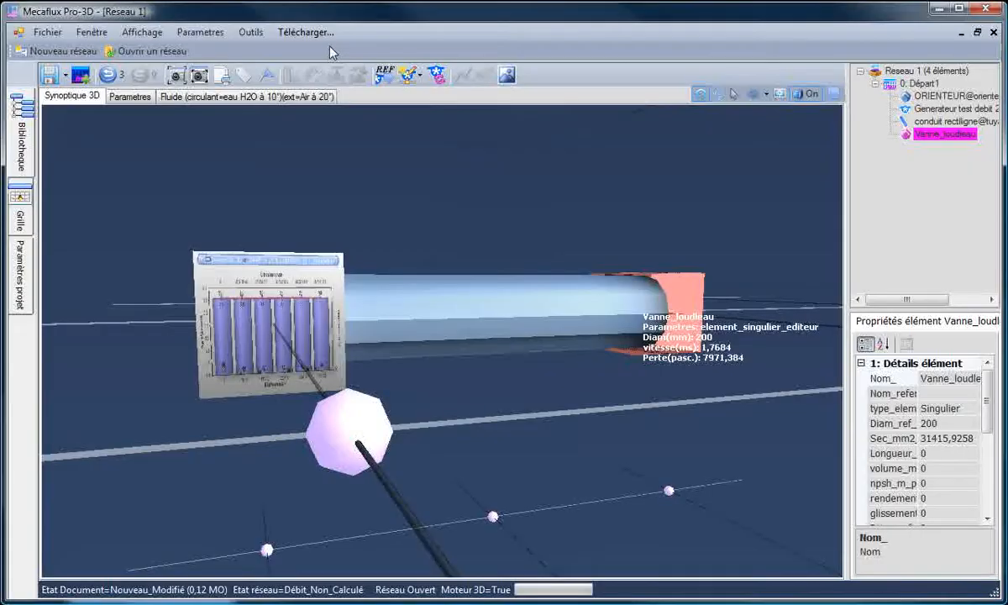
{"action": "left_click", "coordinate": [652, 219]}
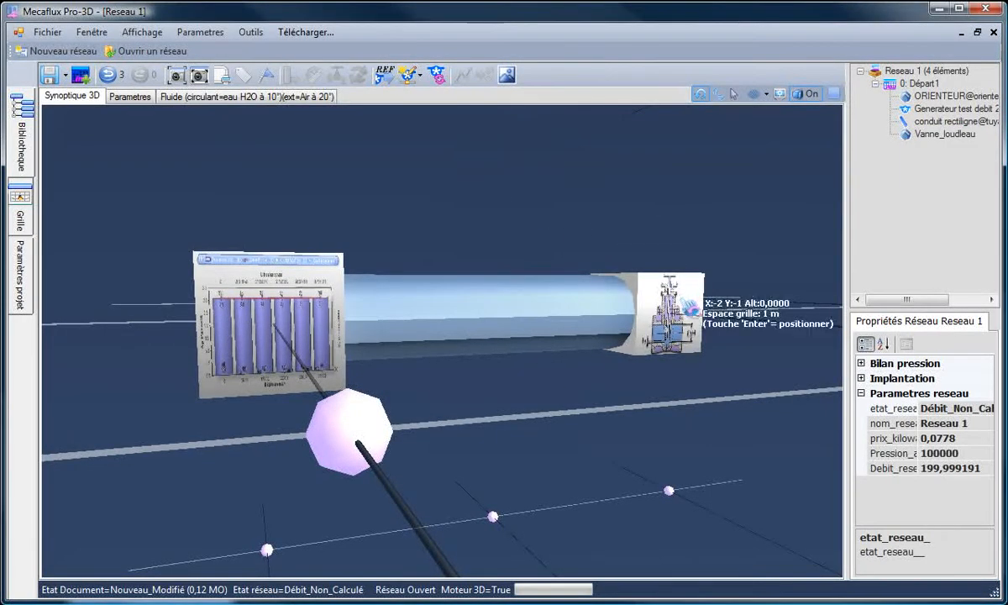
{"action": "left_click", "coordinate": [688, 344]}
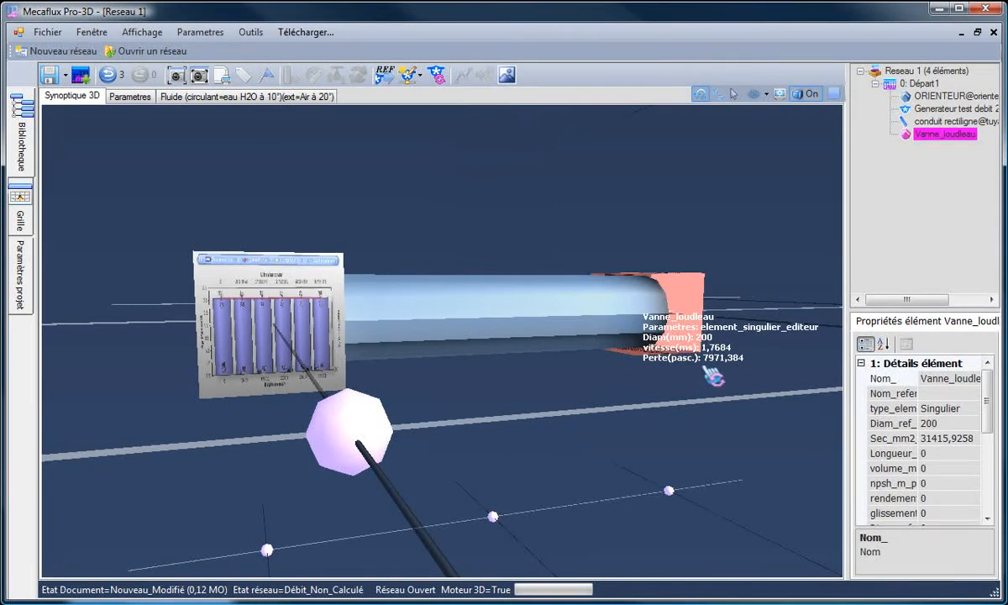
Create a test generator producing 200 m3/h for the network with the adjusted valve
{"action": "left_click", "coordinate": [405, 78]}
{"action": "left_click", "coordinate": [403, 77]}
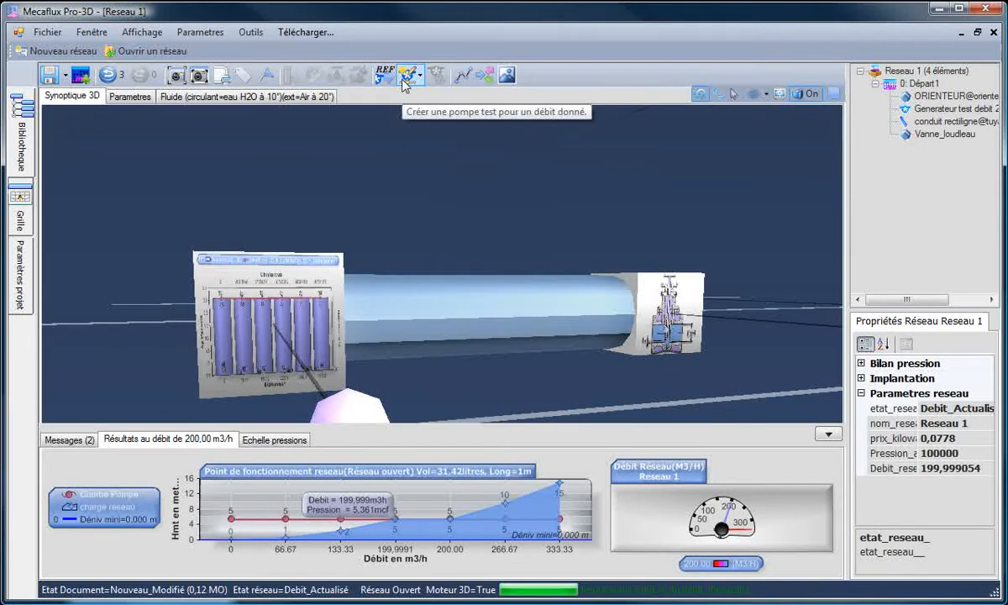
{"action": "left_click", "coordinate": [406, 77]}
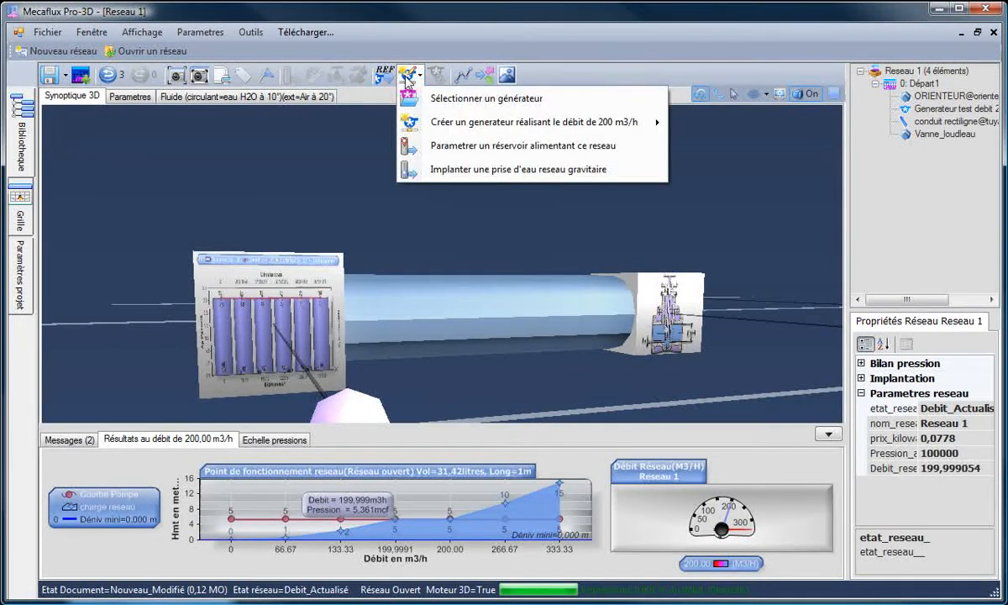
{"action": "left_click", "coordinate": [426, 126]}
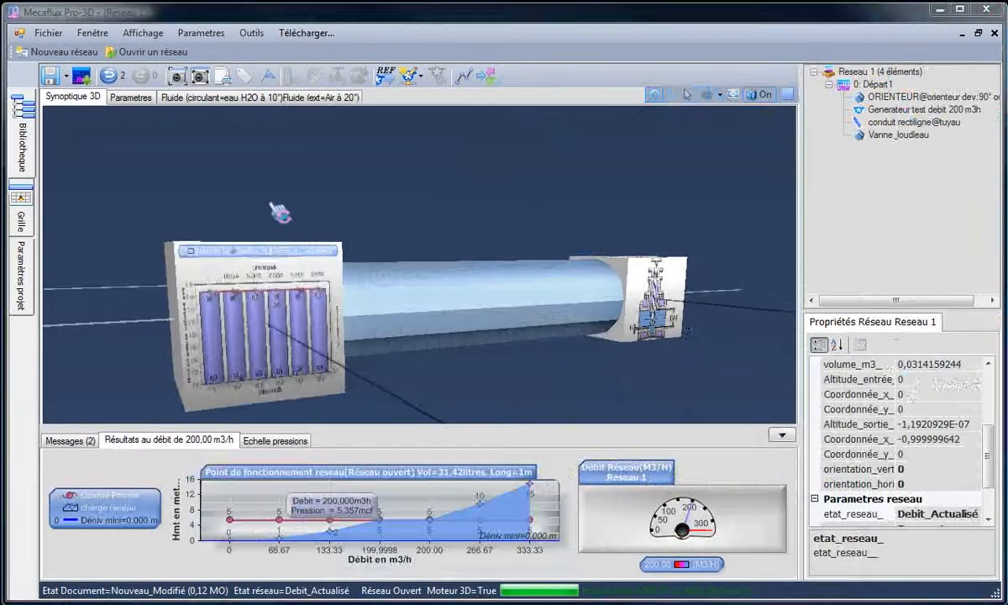
Select the valve to examine its pressure loss and flow results, and look over the recalculated network
{"action": "left_click", "coordinate": [539, 375]}
{"action": "left_click", "coordinate": [606, 315]}
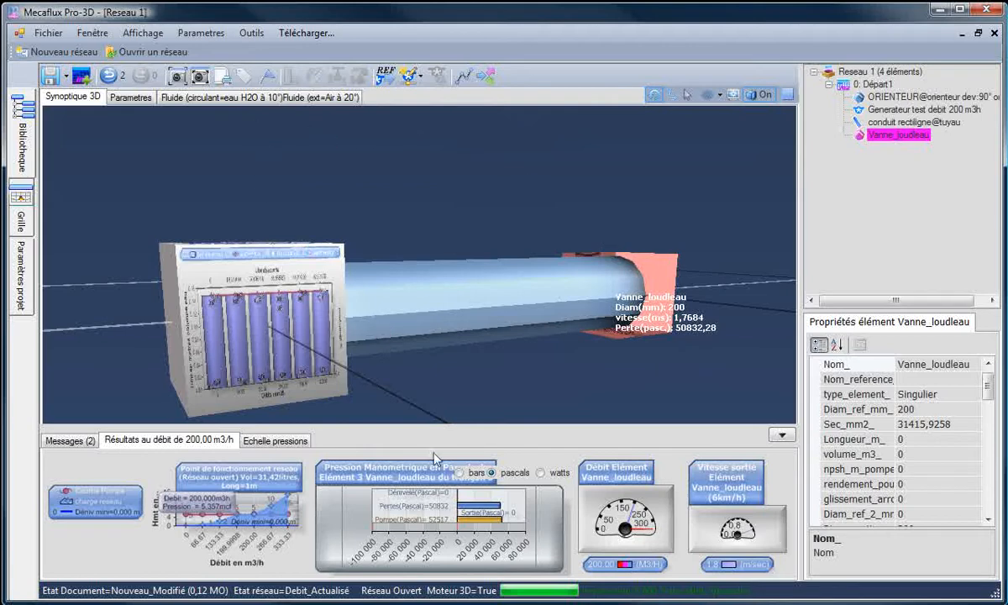
{"action": "left_click", "coordinate": [469, 372]}
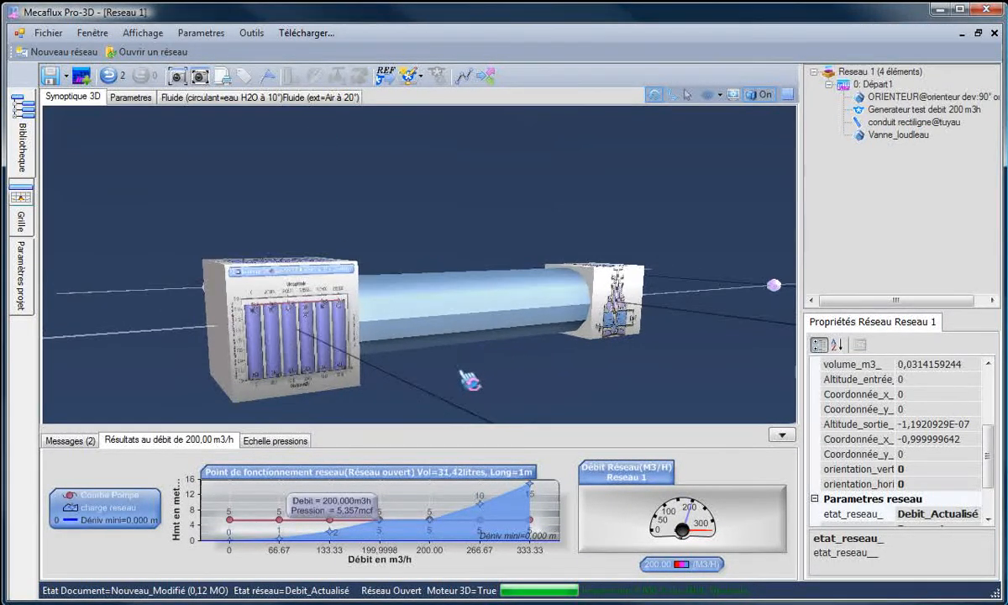
{"action": "left_click_drag", "start_coordinate": [467, 371], "coordinate": [430, 394]}
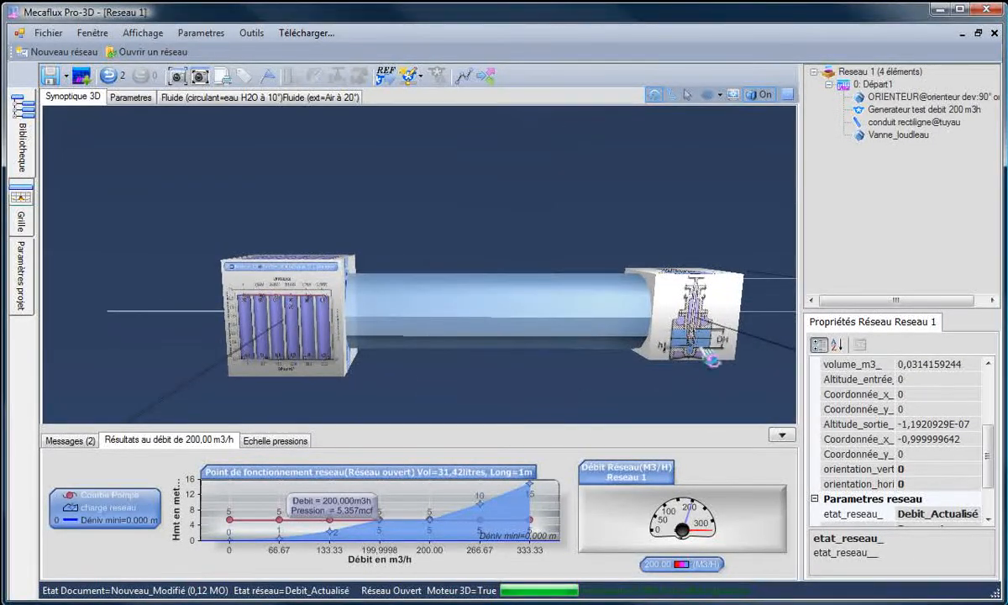